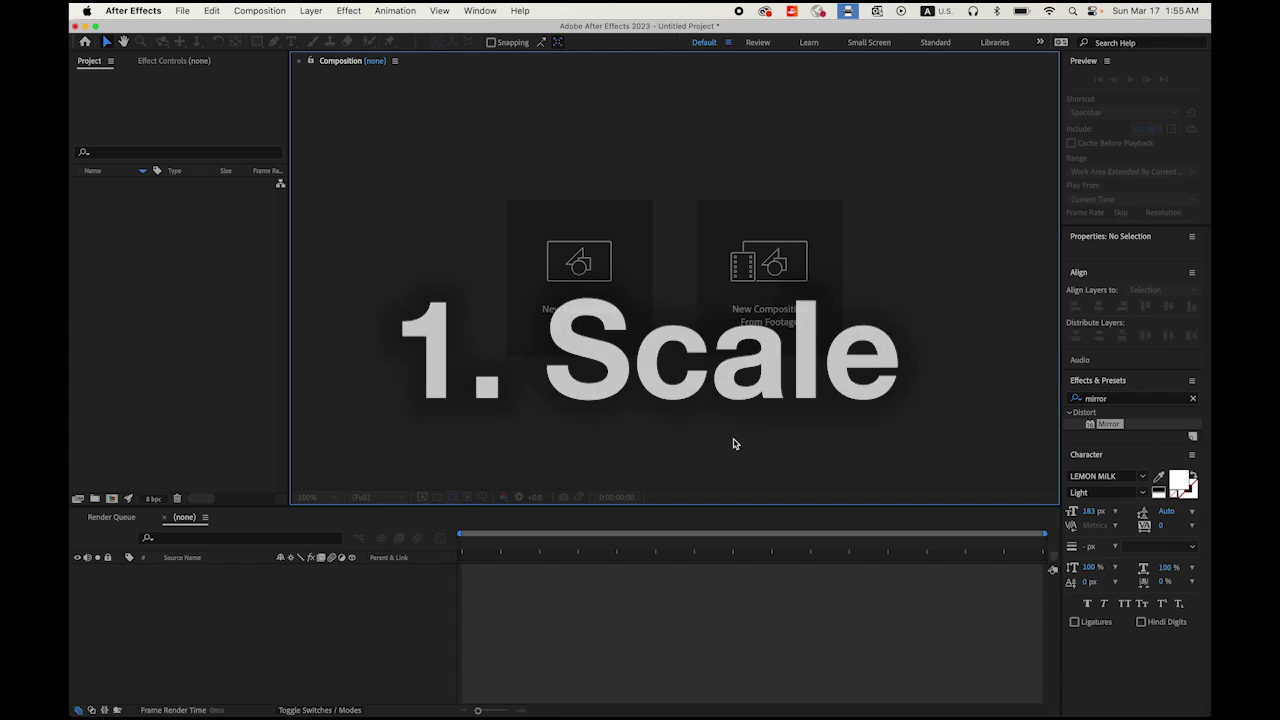
- Create a 1920x1080 composition named Scale with a duration of 0;00;05;00
{"action": "left_click", "coordinate": [573, 286]}
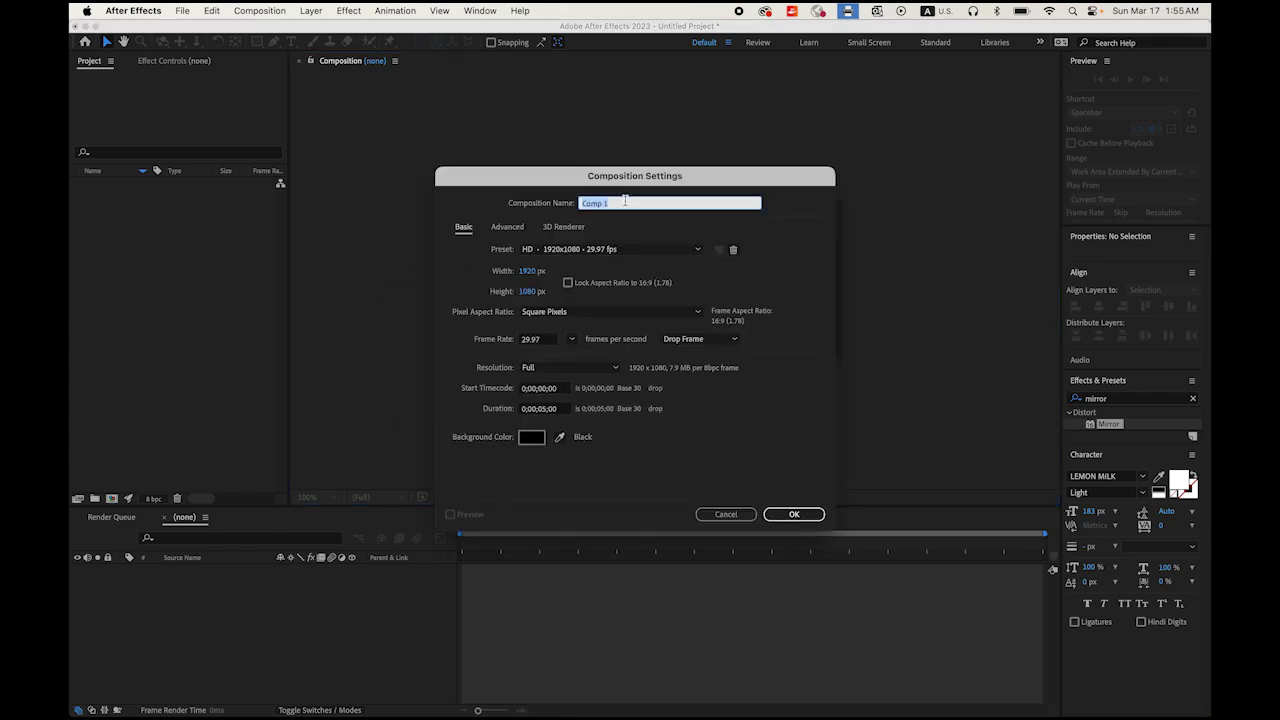
{"action": "type", "text": "Scale"}
{"action": "left_click", "coordinate": [547, 409]}
{"action": "left_click", "coordinate": [545, 411]}
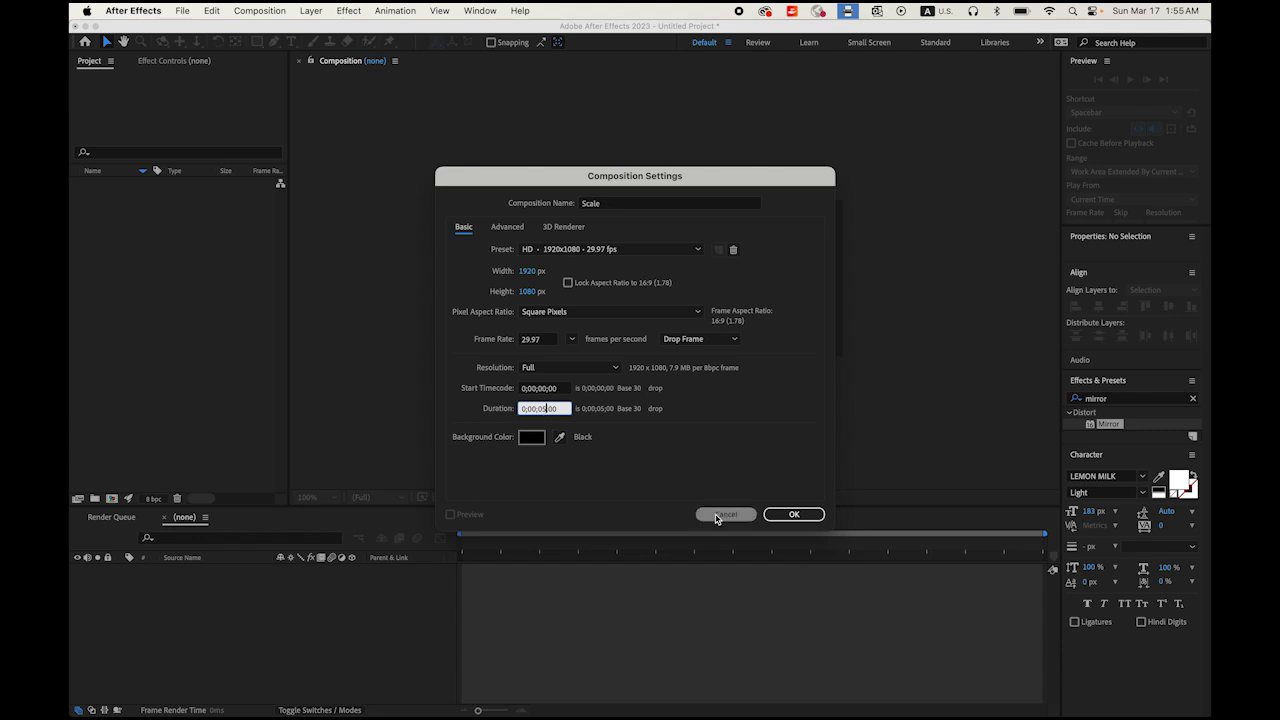
{"action": "left_click", "coordinate": [789, 516]}
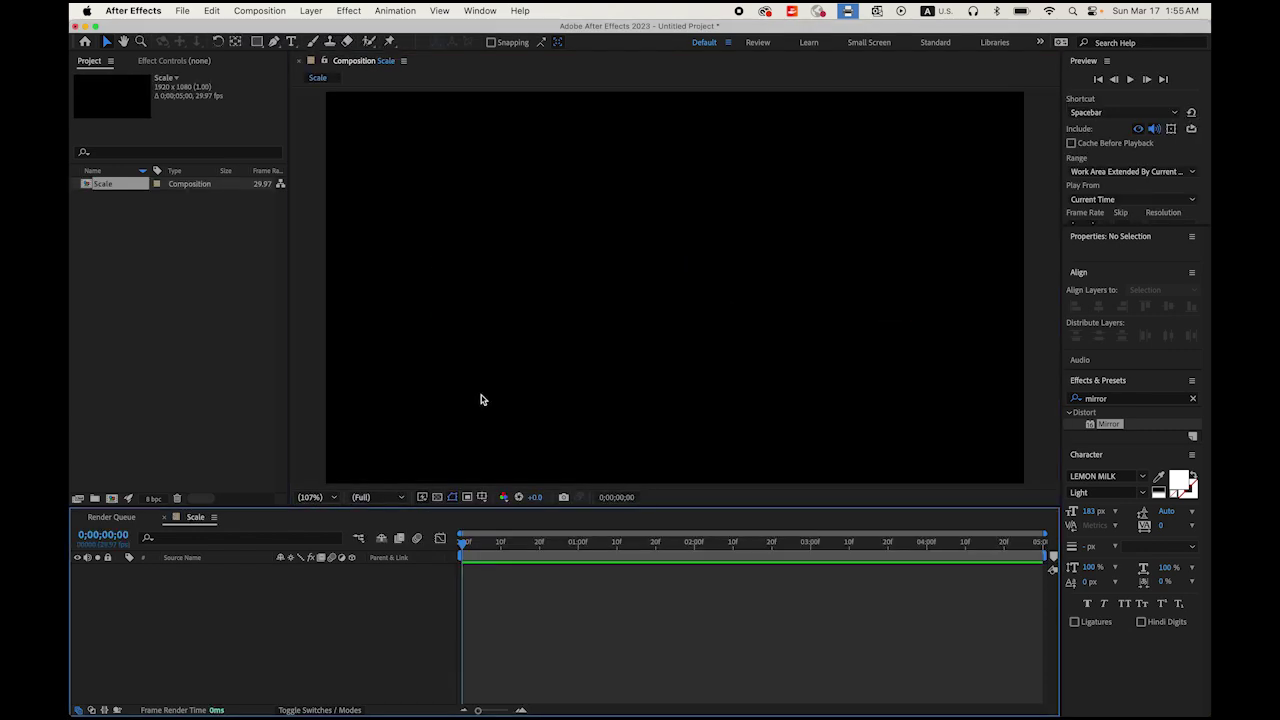
- Add a text layer reading "Scale text" near the middle of the Scale composition
{"action": "left_click", "coordinate": [291, 41]}
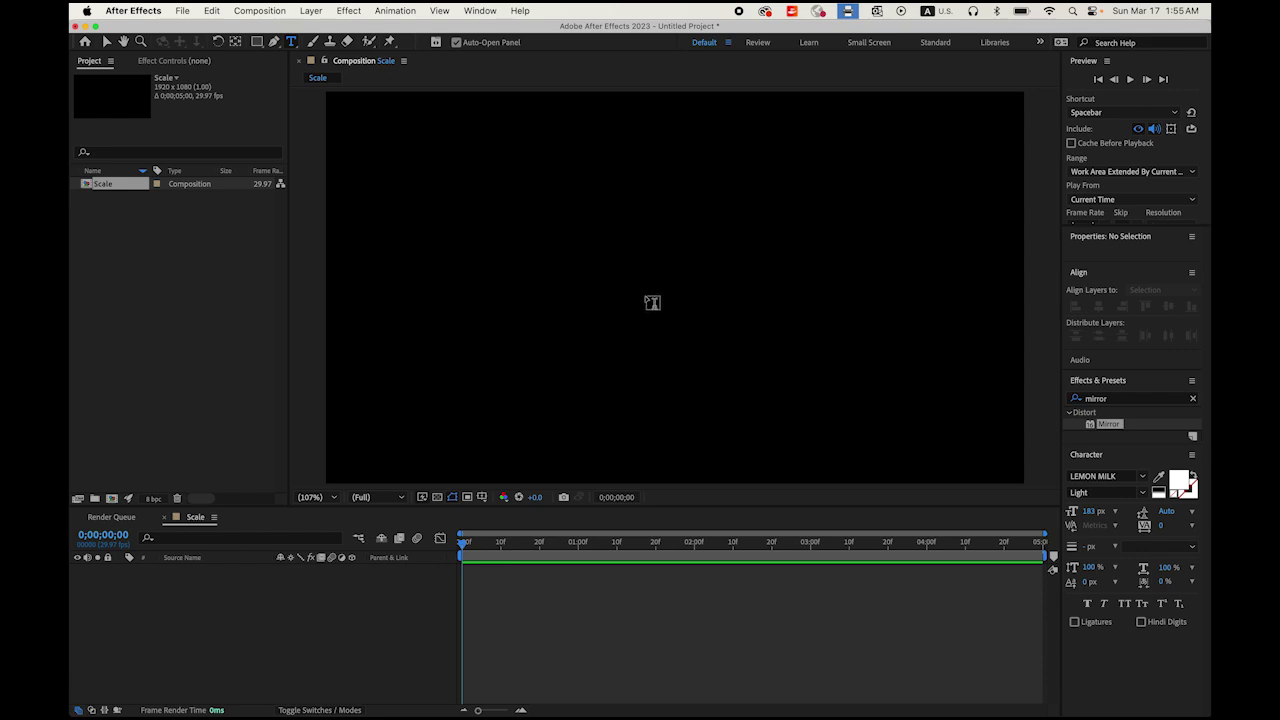
{"action": "left_click", "coordinate": [645, 290]}
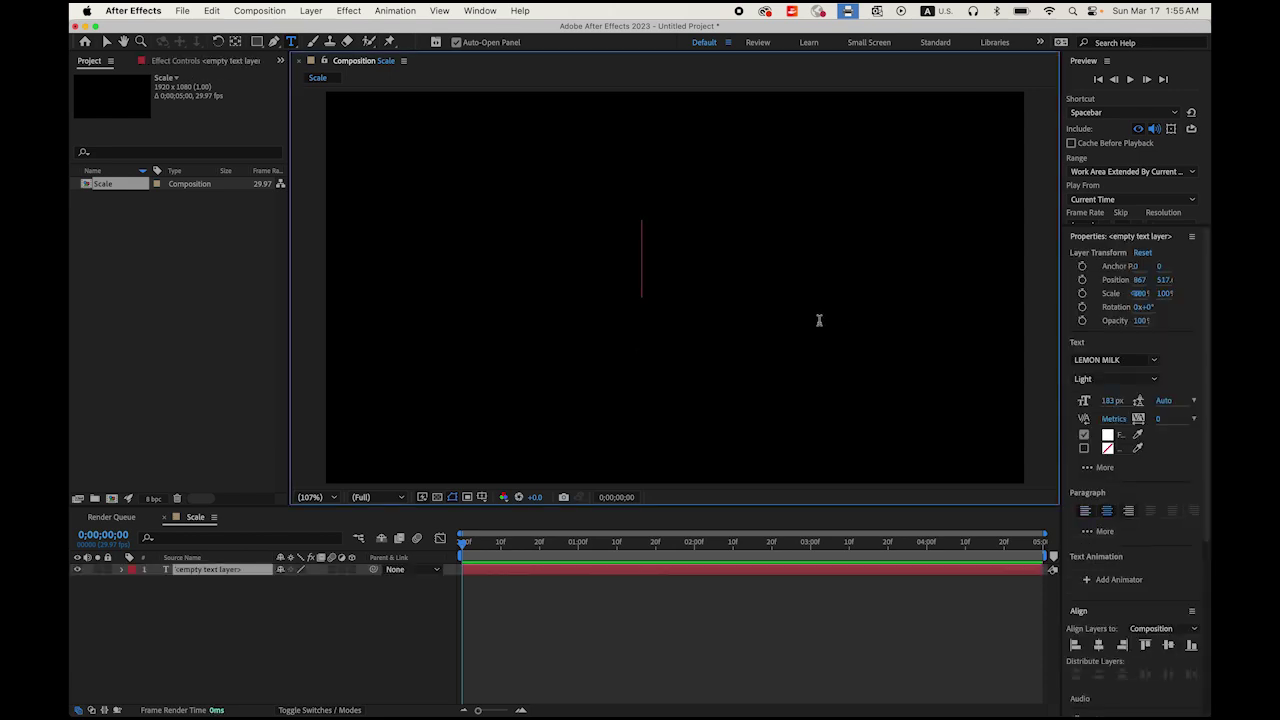
{"action": "type", "text": "Scale"}
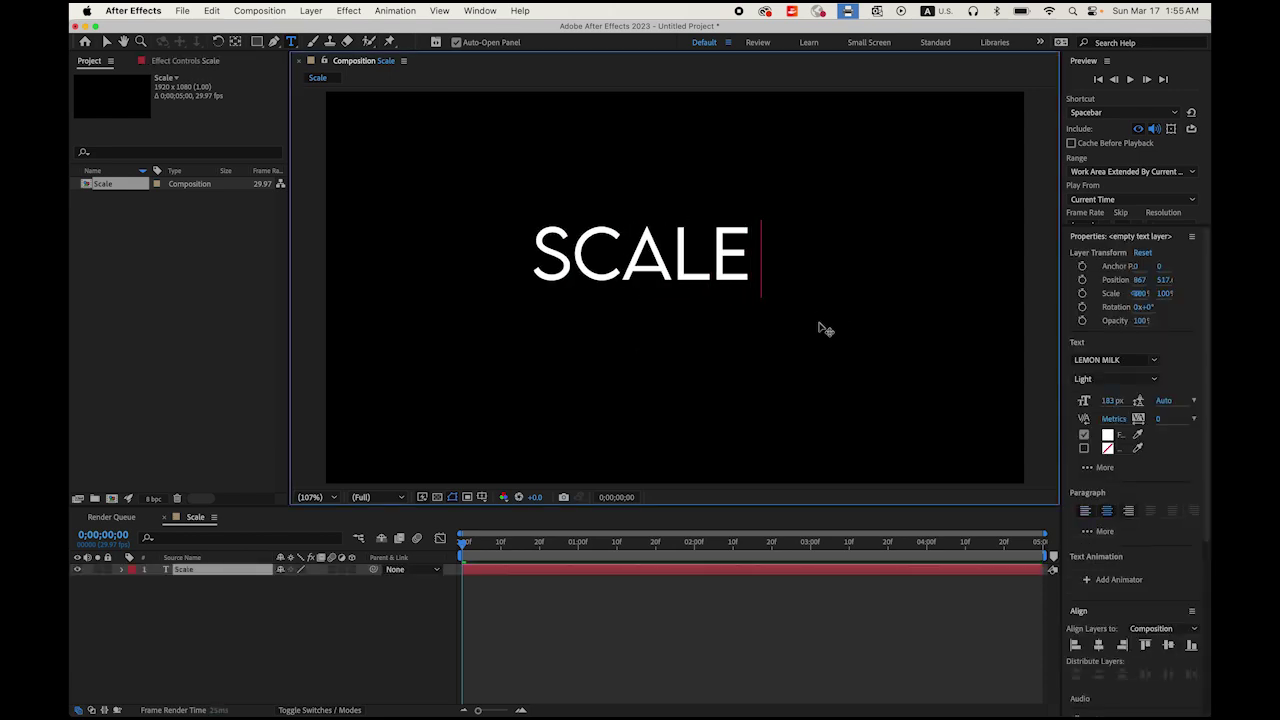
{"action": "type", "text": " text"}
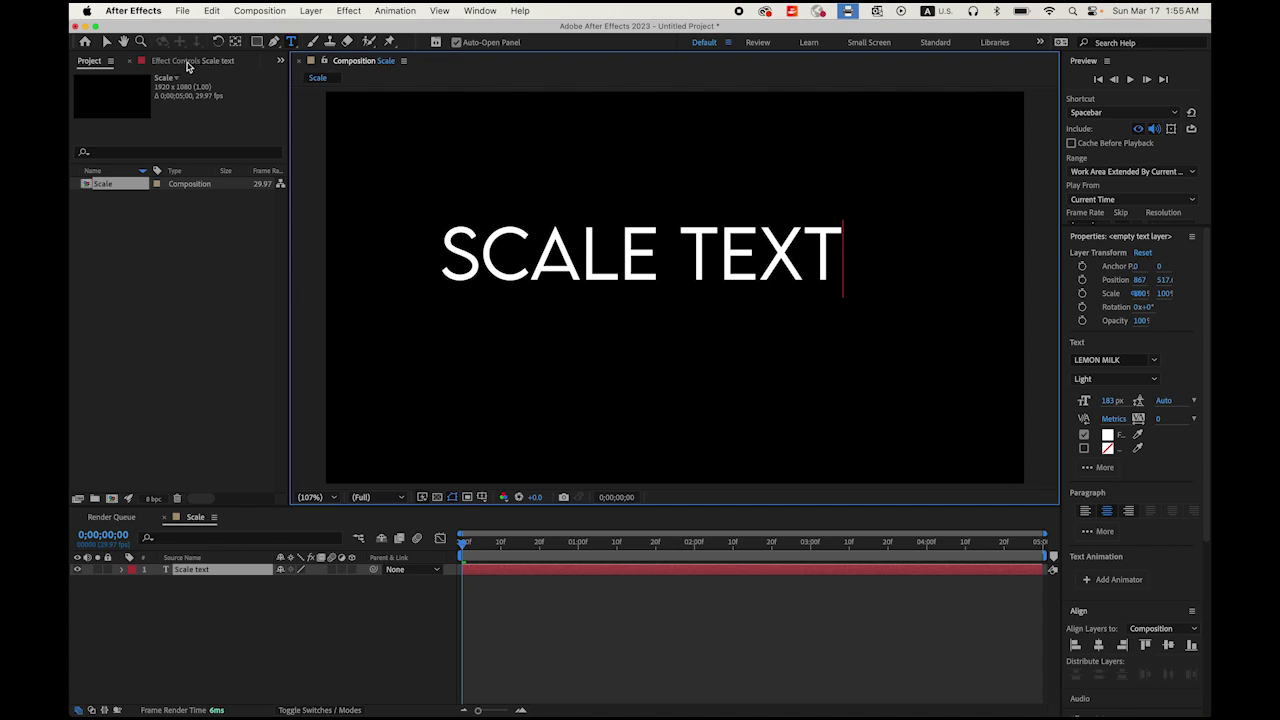
- Select the text layer and centre it horizontally and vertically in the composition
{"action": "left_click", "coordinate": [107, 42]}
{"action": "left_click", "coordinate": [572, 273]}
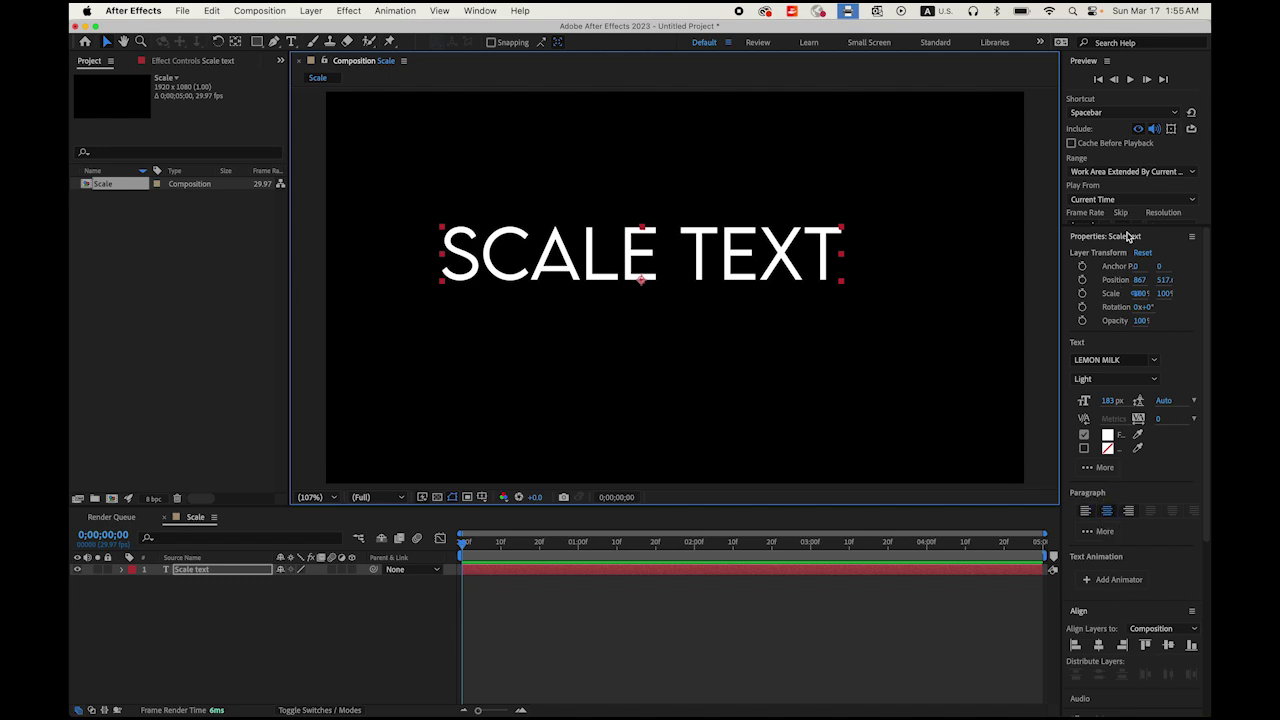
{"action": "left_click", "coordinate": [1106, 238]}
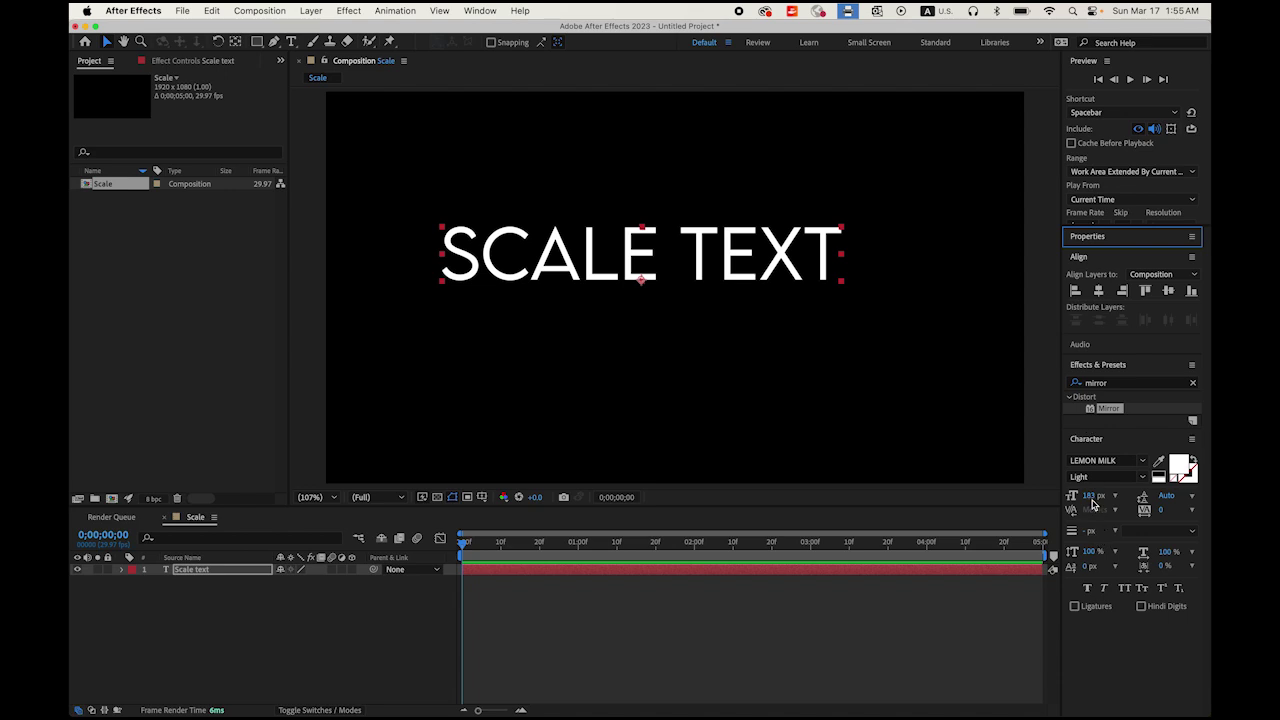
{"action": "left_click", "coordinate": [1100, 291]}
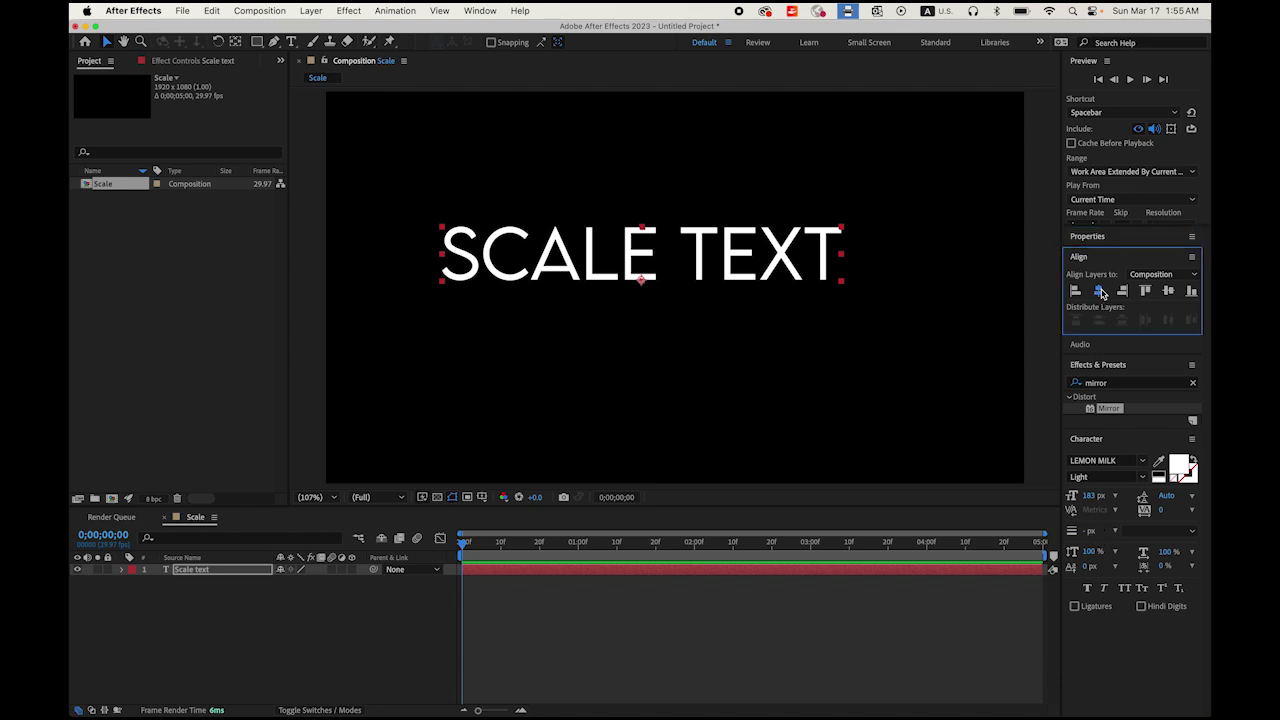
{"action": "left_click", "coordinate": [1168, 291]}
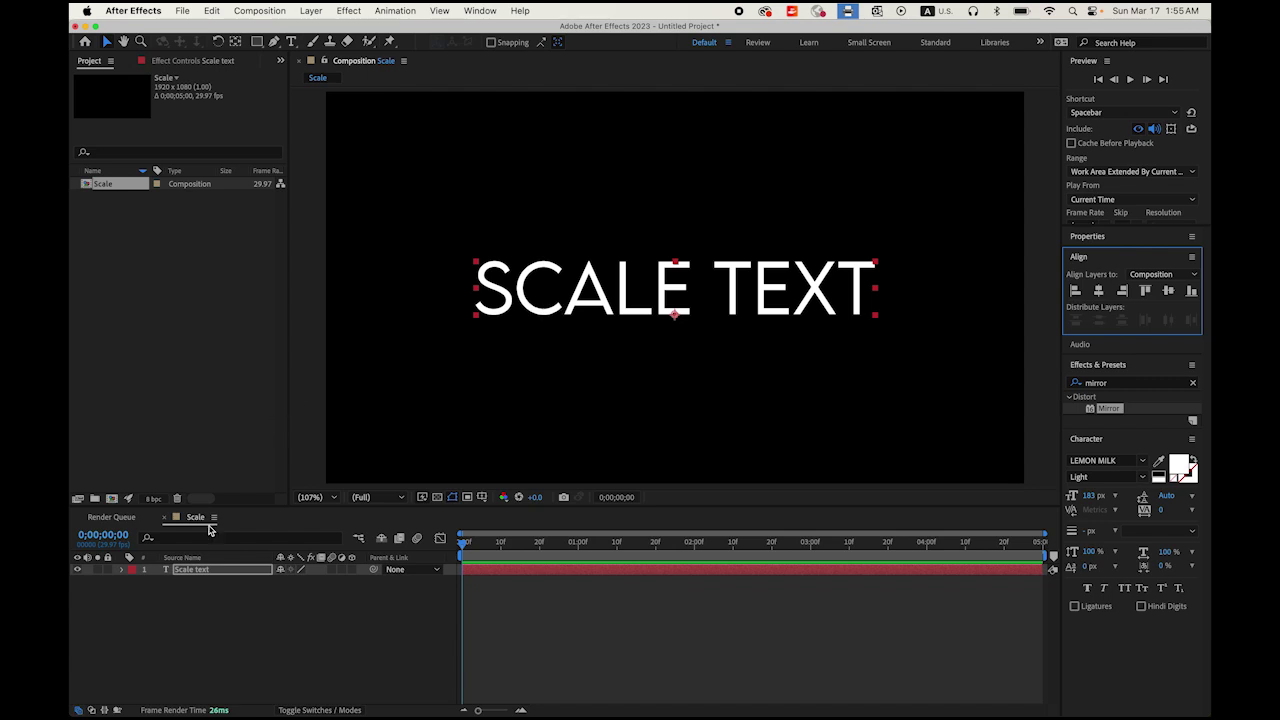
- Add a Scale animator to the text layer and set its scale to 0%
{"action": "left_click", "coordinate": [121, 571]}
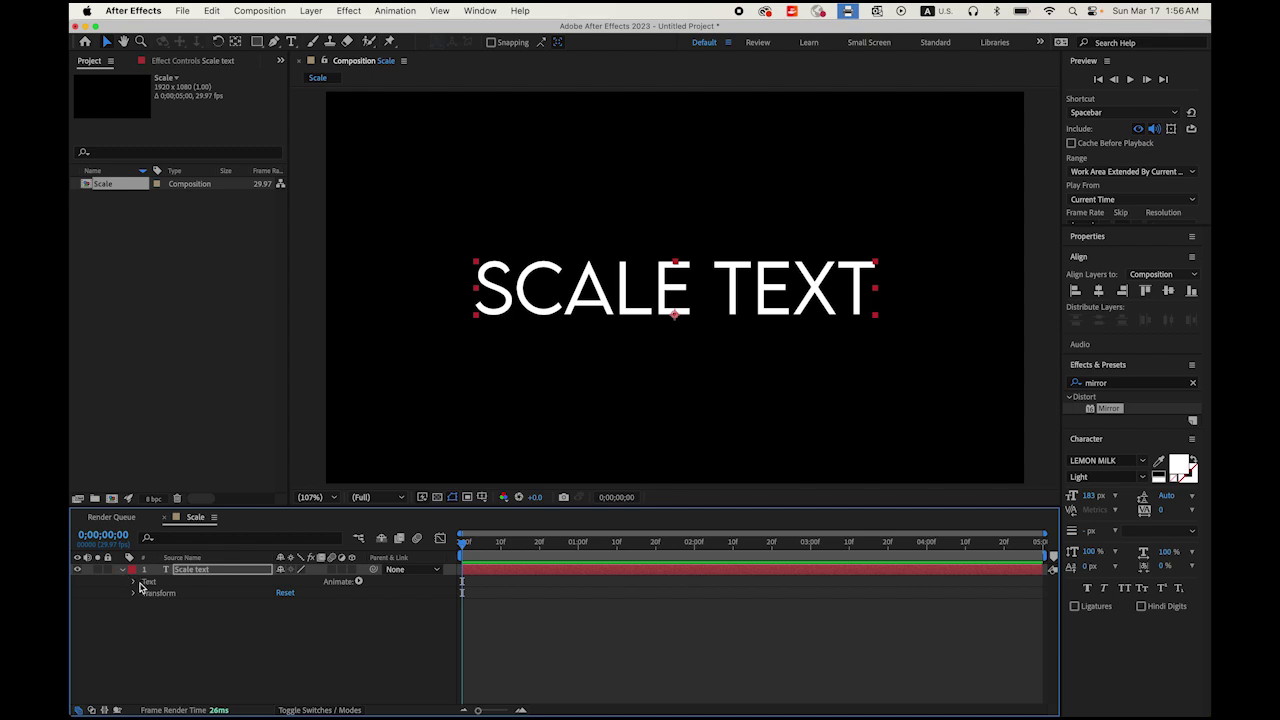
{"action": "left_click", "coordinate": [359, 582]}
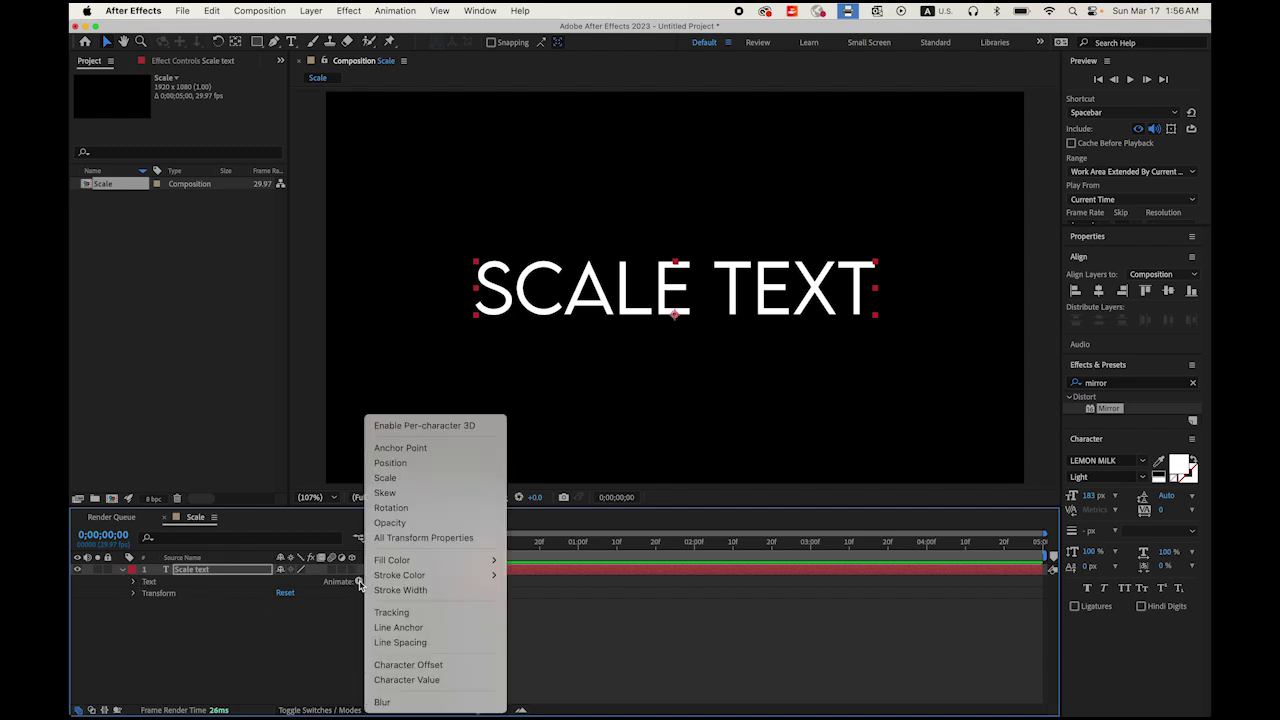
{"action": "left_click", "coordinate": [423, 479]}
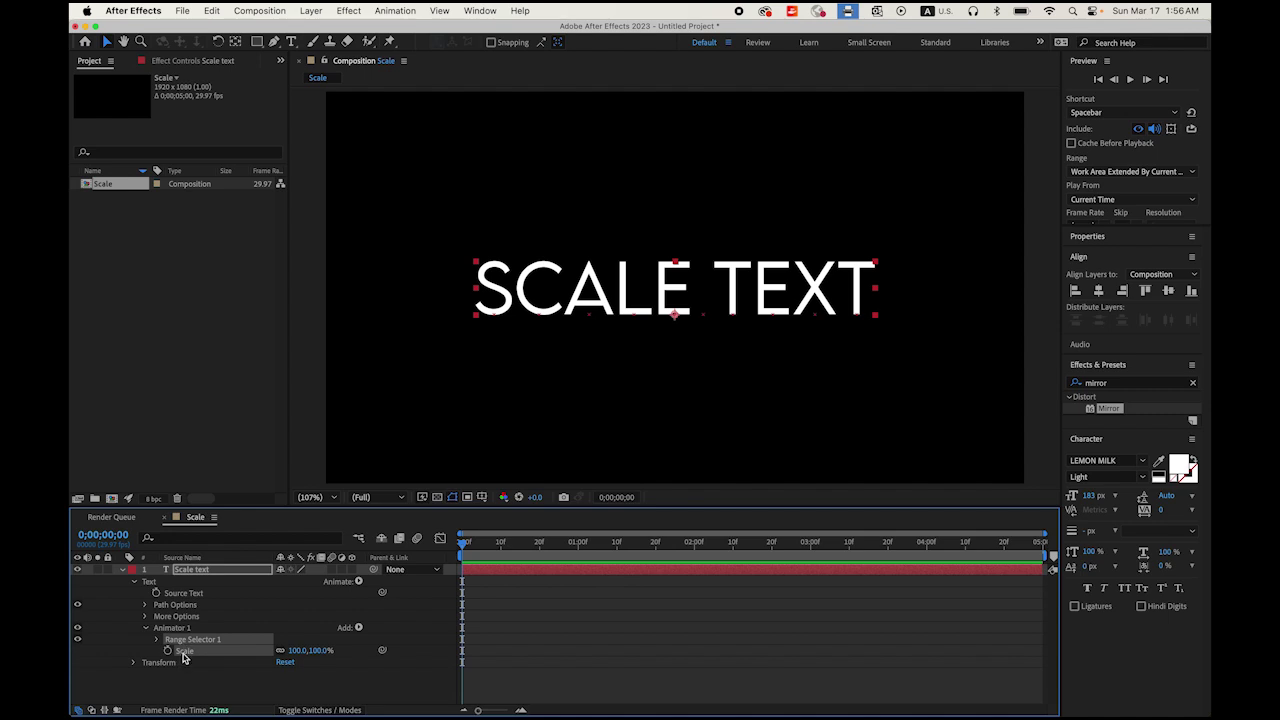
{"action": "left_click", "coordinate": [297, 650]}
{"action": "type", "text": "0"}
{"action": "key", "text": "Return"}
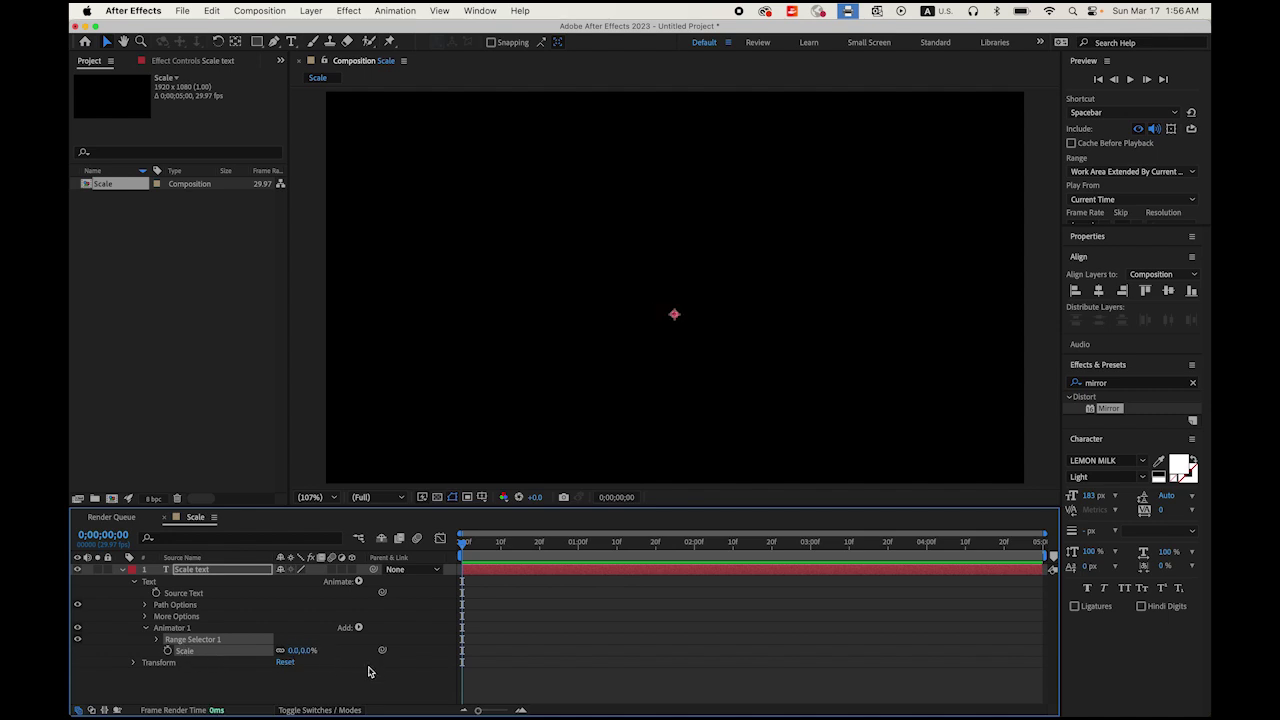
- Keyframe the range selector's Offset at -100% at 0;00;00;00 and 100% at 0;00;01;00
{"action": "left_click", "coordinate": [157, 640]}
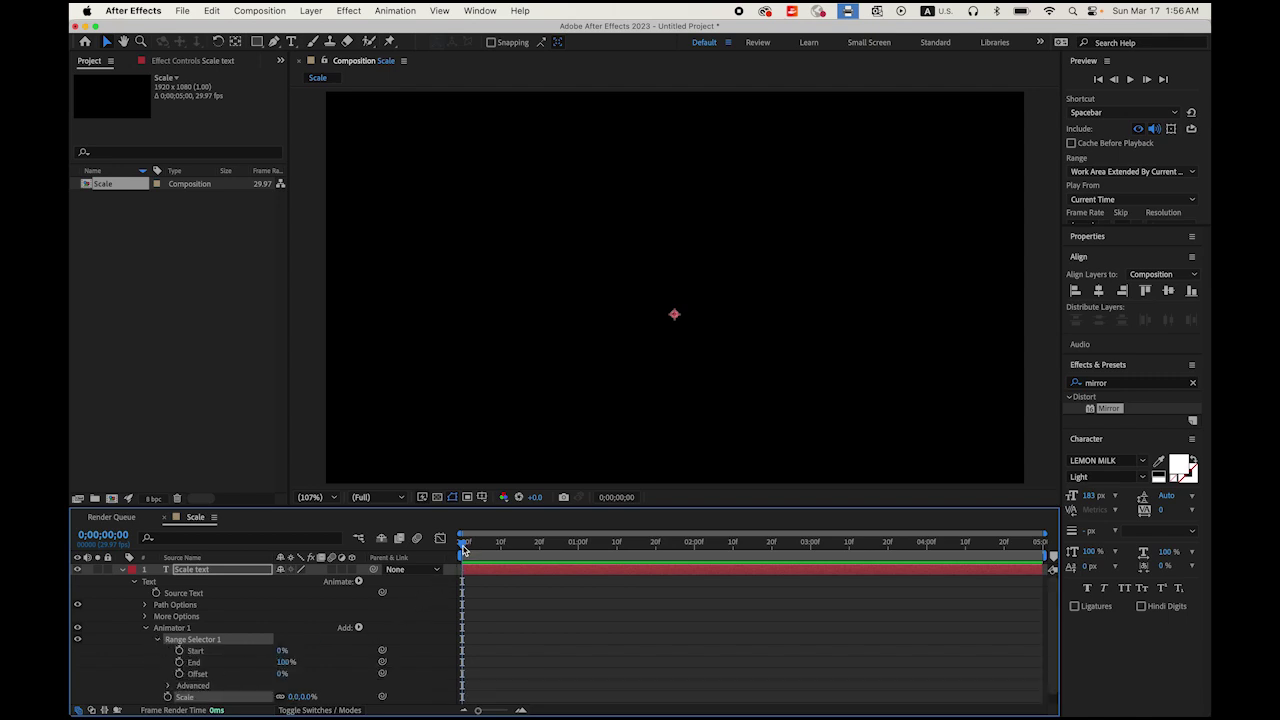
{"action": "left_click_drag", "start_coordinate": [463, 548], "coordinate": [433, 554]}
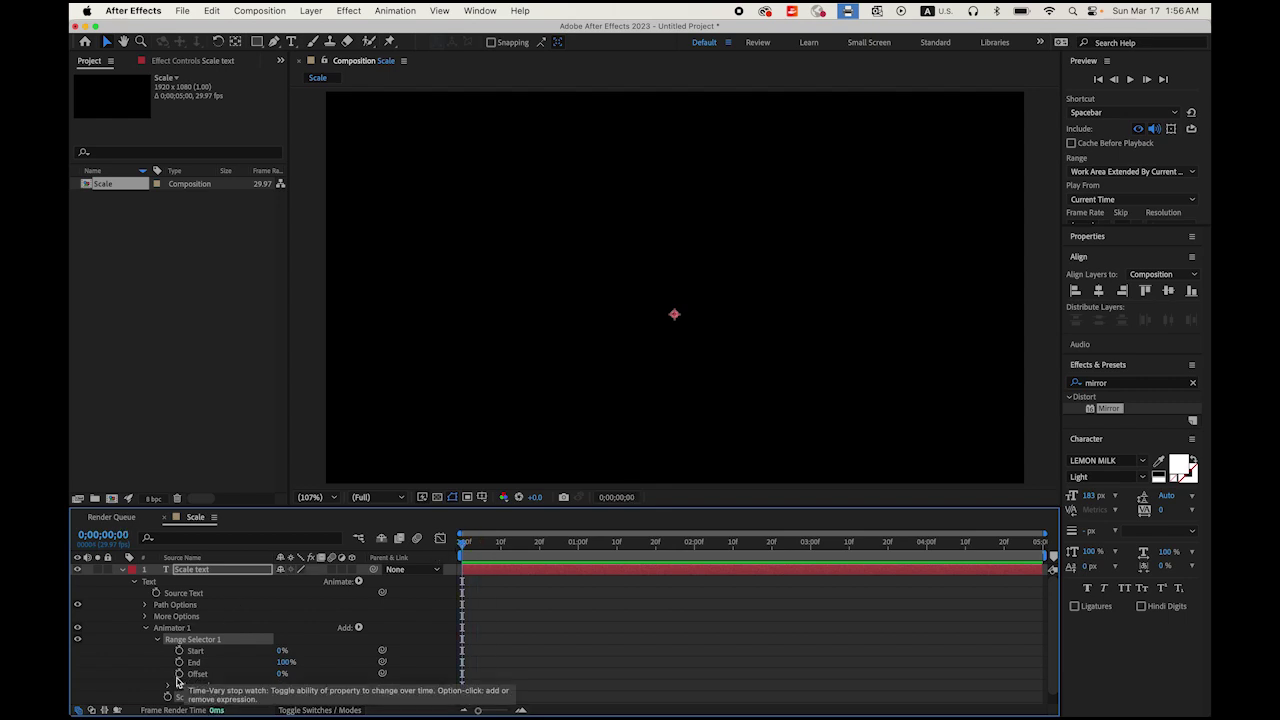
{"action": "left_click", "coordinate": [179, 674]}
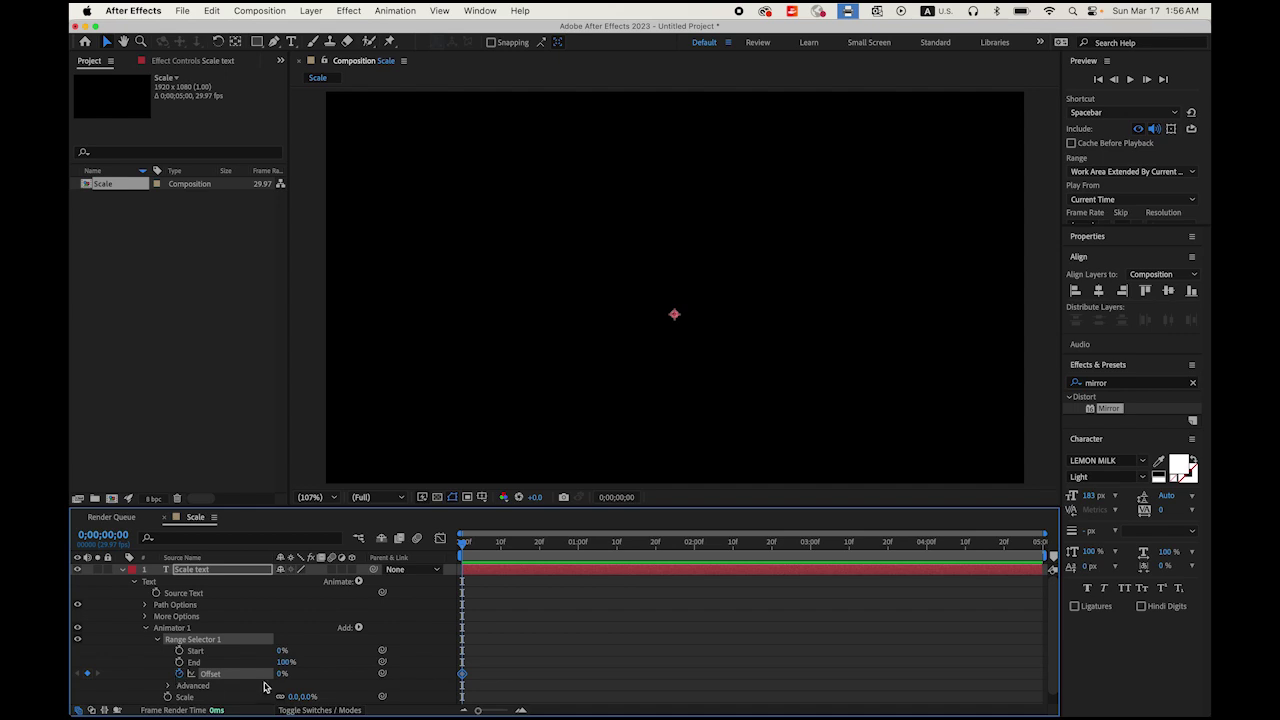
{"action": "left_click_drag", "start_coordinate": [280, 674], "coordinate": [130, 673]}
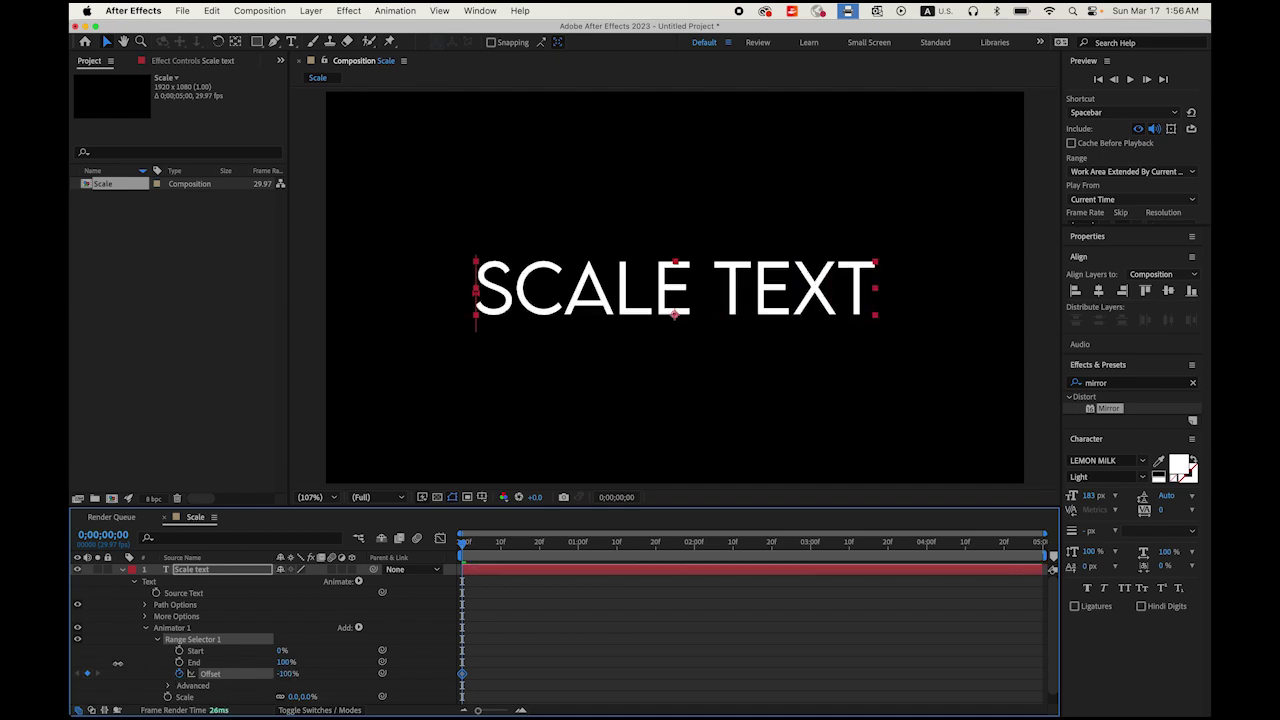
{"action": "left_click_drag", "start_coordinate": [464, 549], "coordinate": [579, 562]}
{"action": "left_click_drag", "start_coordinate": [287, 675], "coordinate": [445, 679]}
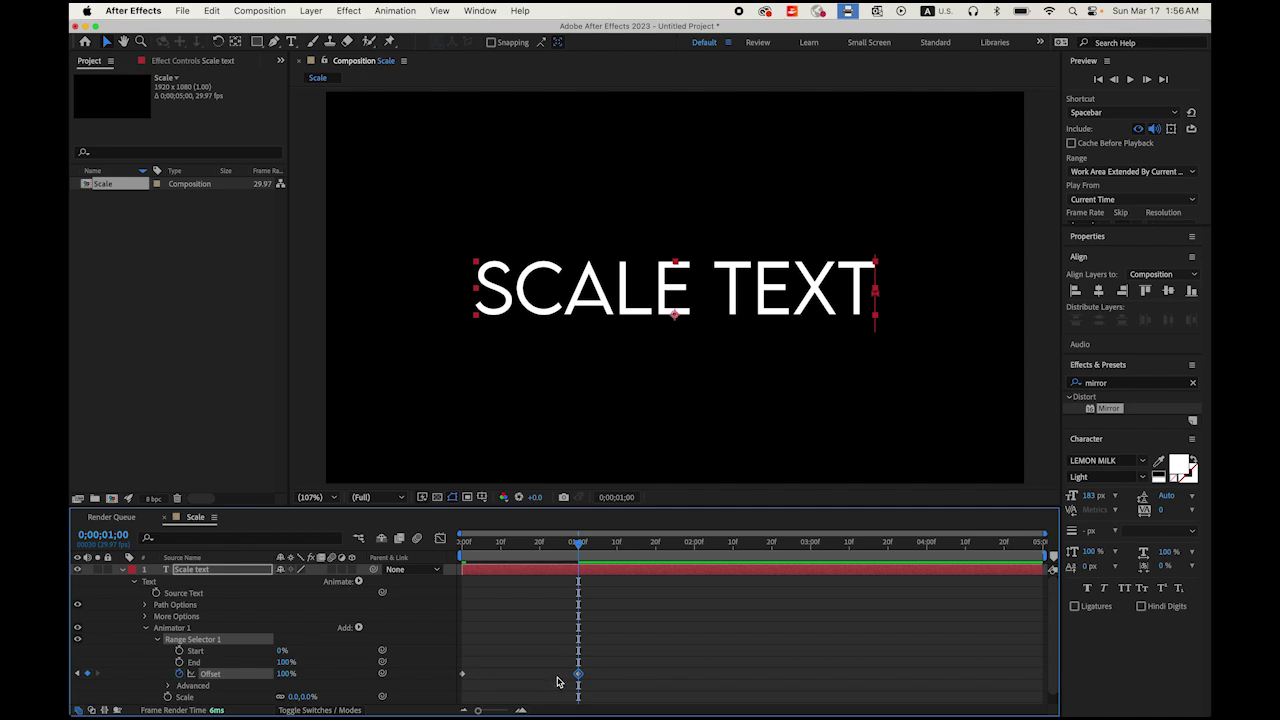
- Set the range selector's advanced Shape option to Ramp Up
{"action": "left_click", "coordinate": [168, 687]}
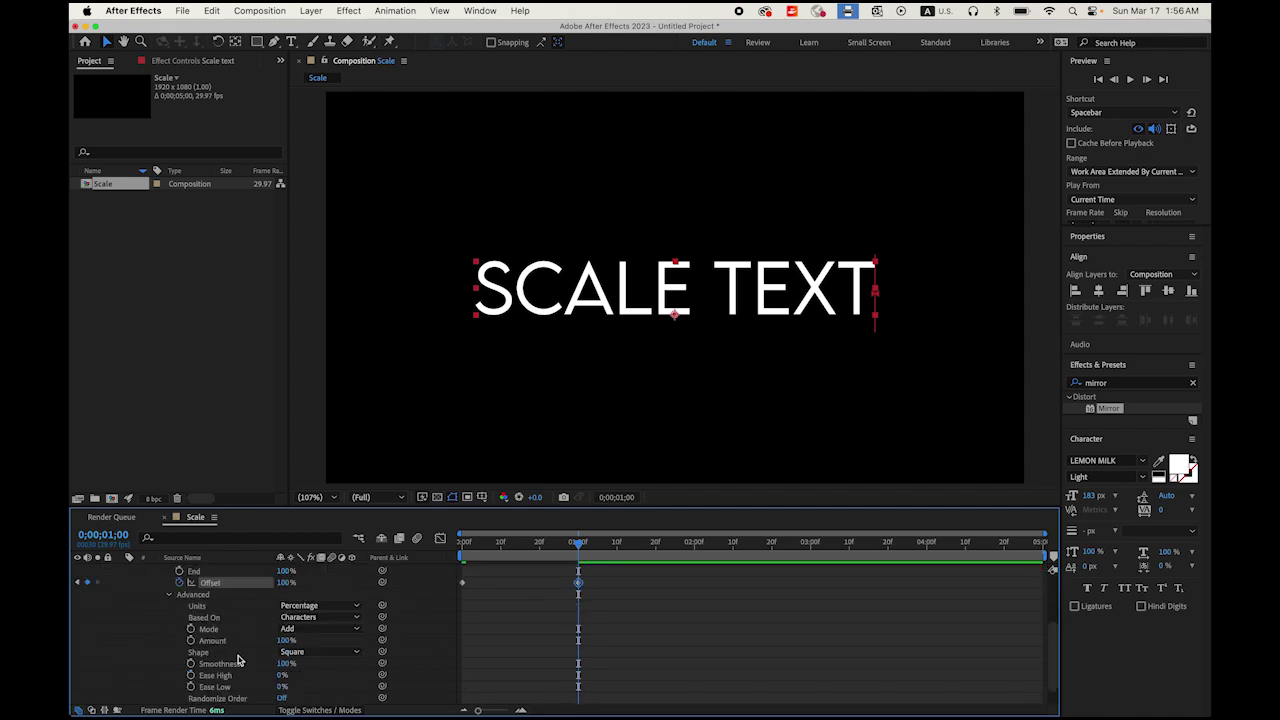
{"action": "left_click", "coordinate": [337, 652]}
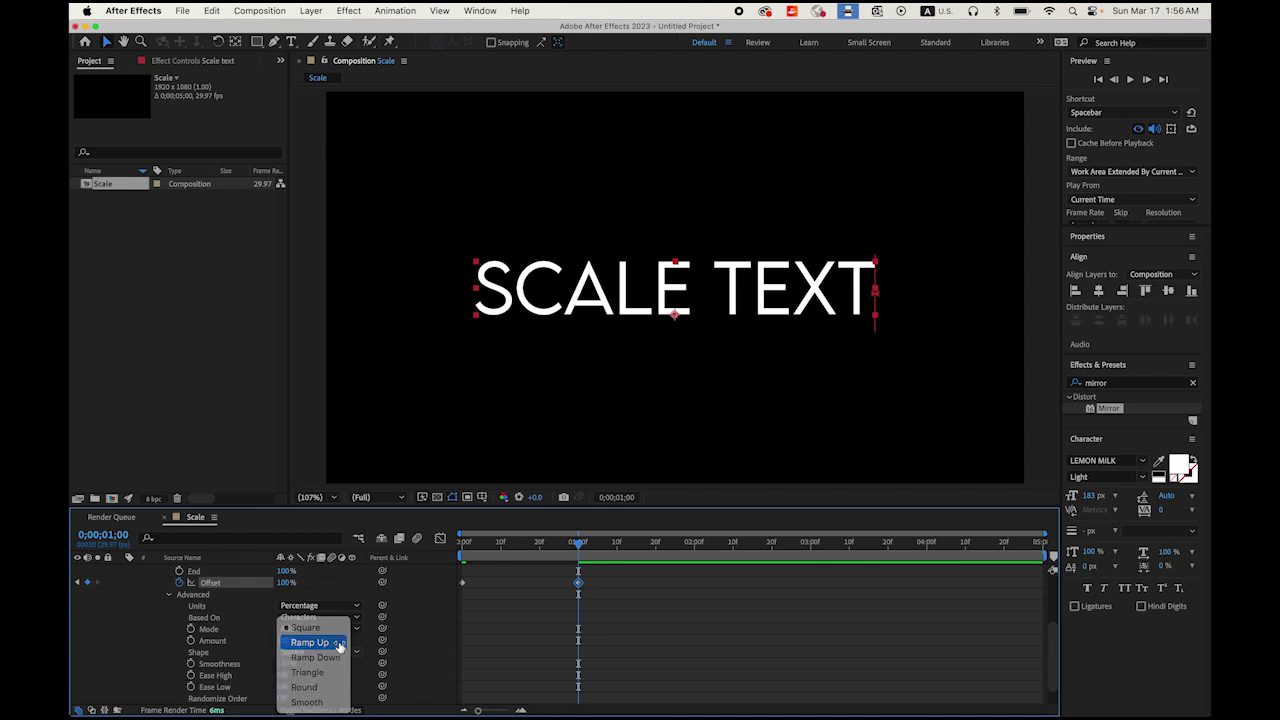
{"action": "left_click", "coordinate": [339, 645]}
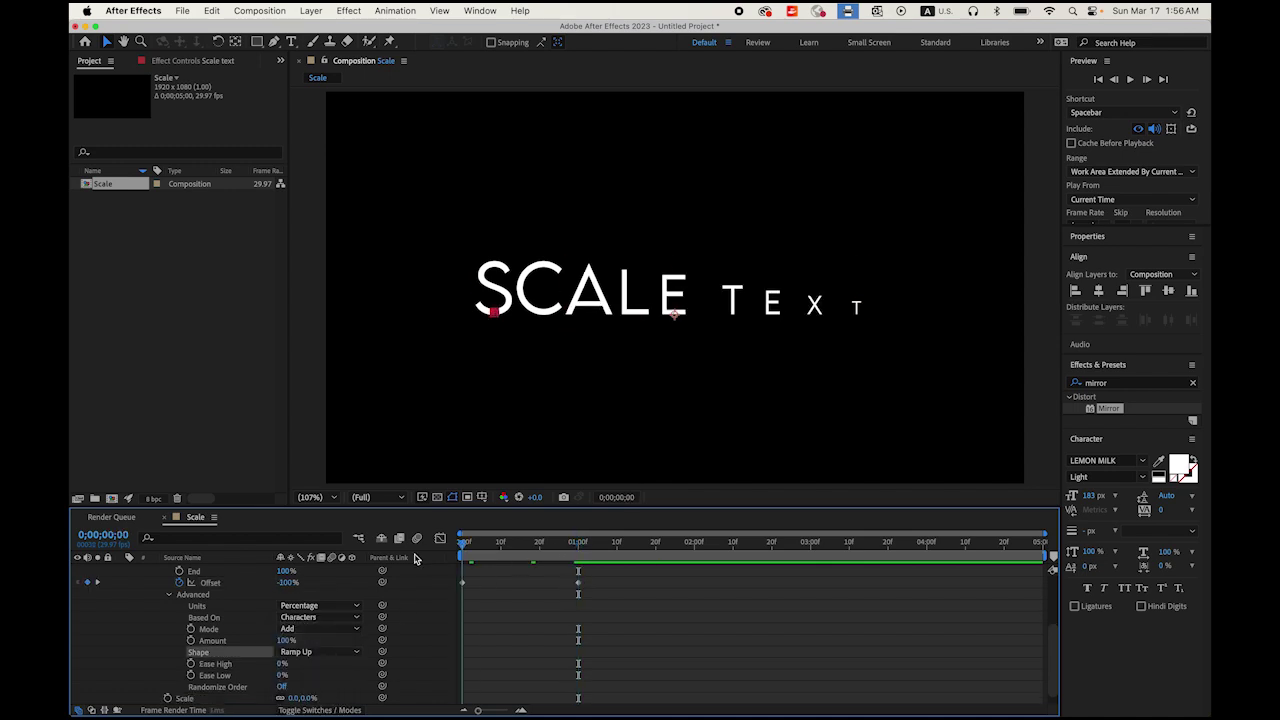
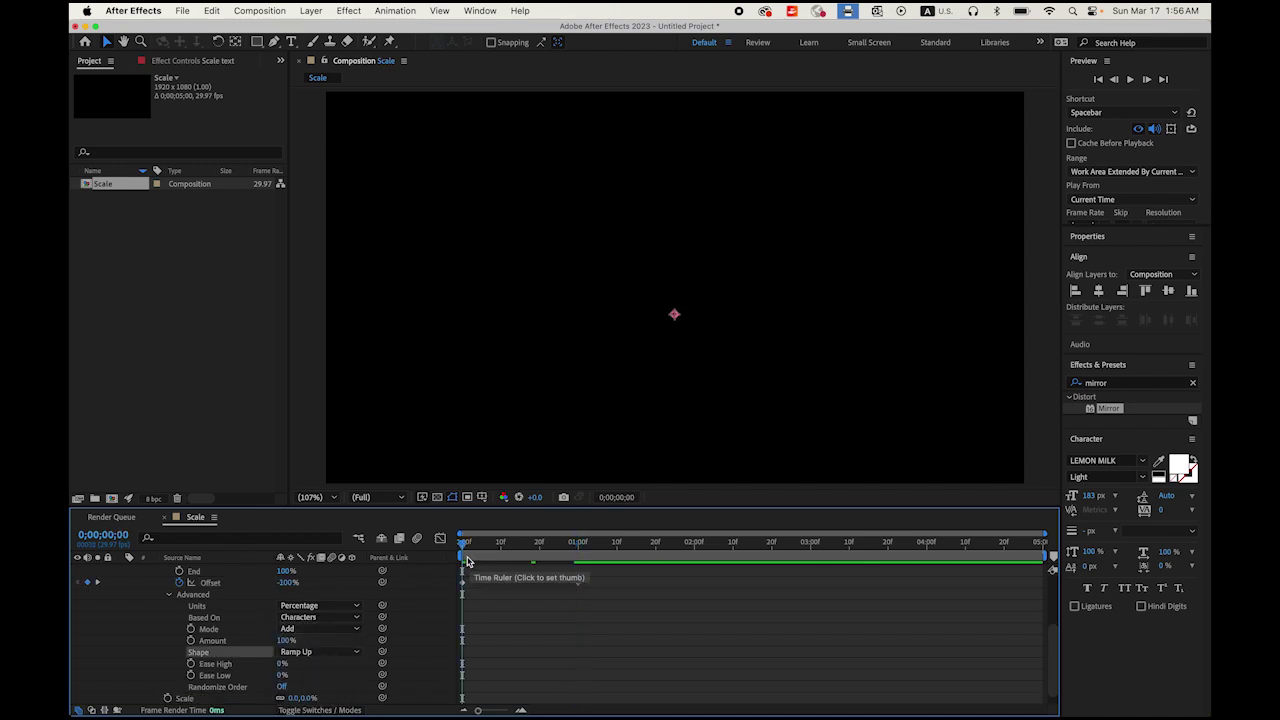
- Preview the text scaling animation from the start of the timeline several times and return to the first frame
{"action": "key", "text": "space"}
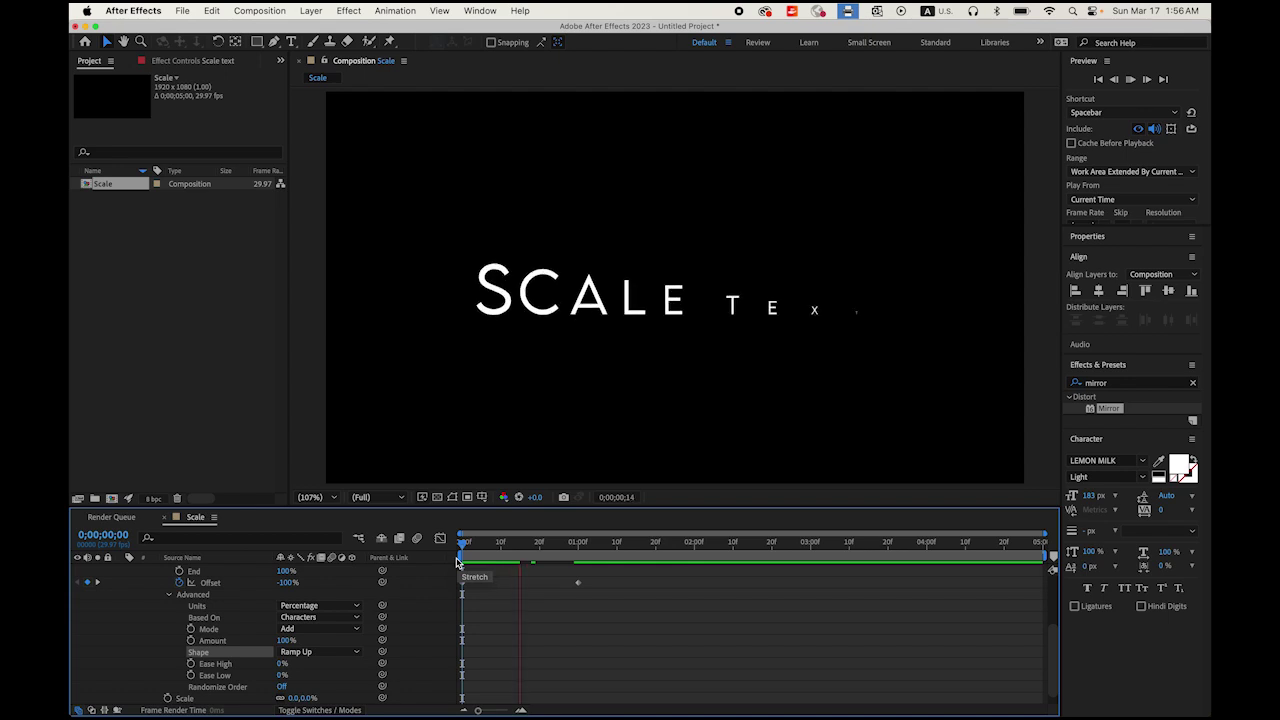
{"action": "key", "text": "space"}
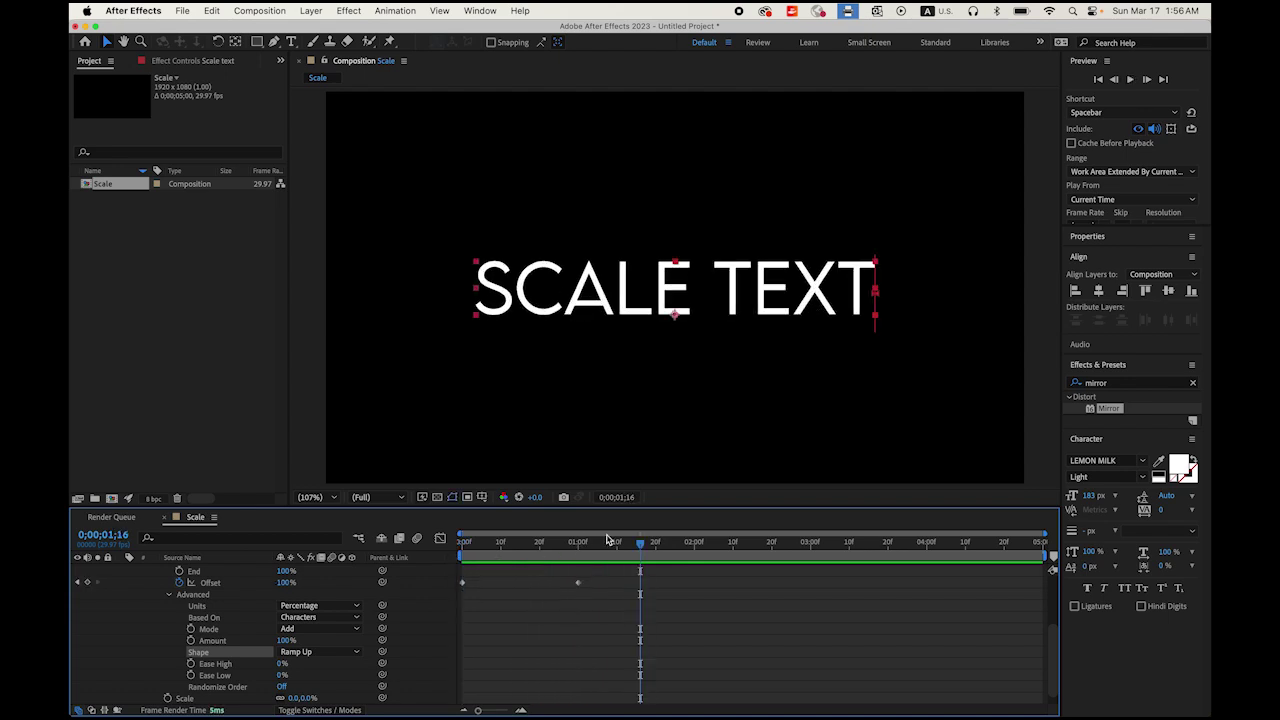
{"action": "left_click_drag", "start_coordinate": [636, 545], "coordinate": [463, 546]}
{"action": "key", "text": "space"}
{"action": "key", "text": "space"}
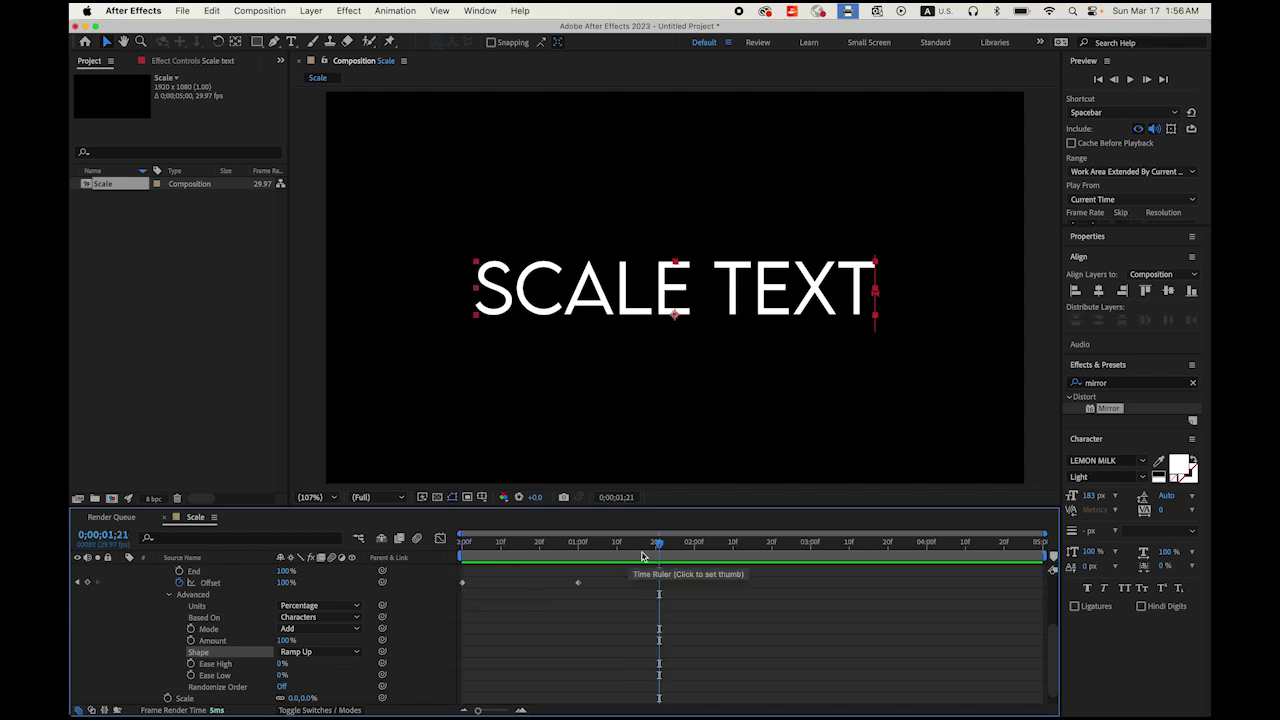
{"action": "left_click_drag", "start_coordinate": [659, 545], "coordinate": [463, 547]}
{"action": "key", "text": "space"}
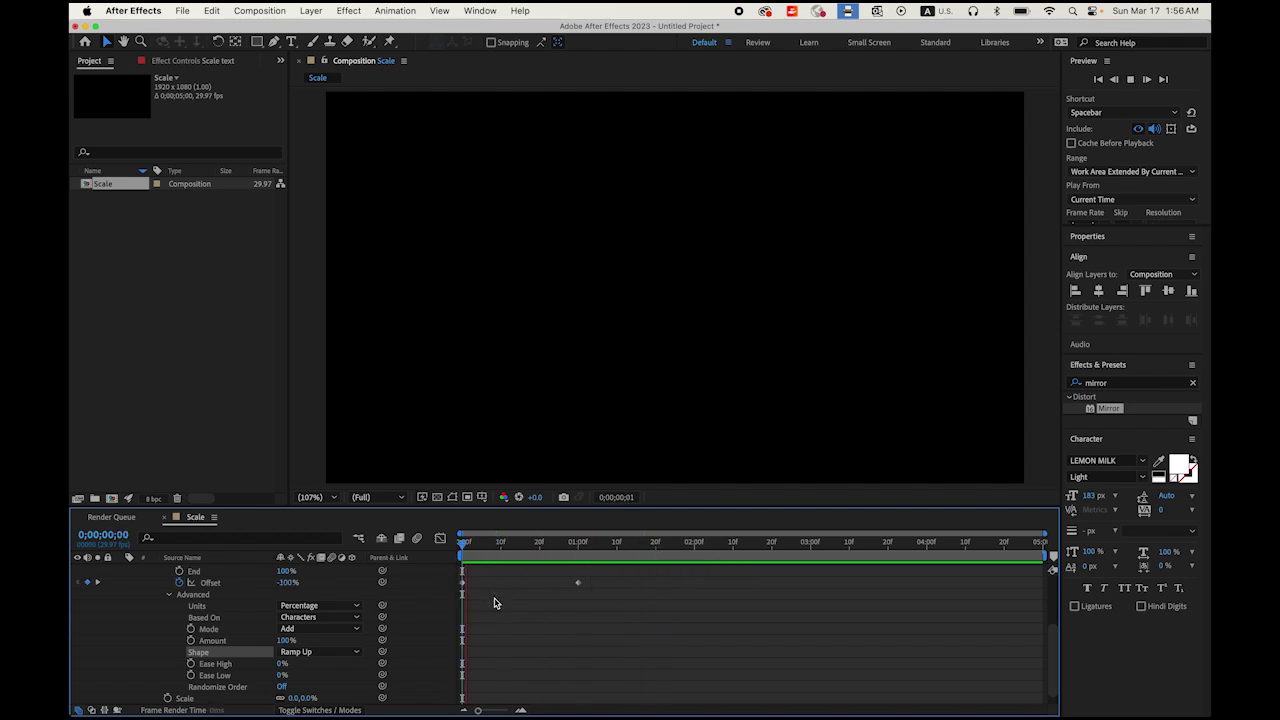
{"action": "key", "text": "space"}
{"action": "key", "text": "Home"}
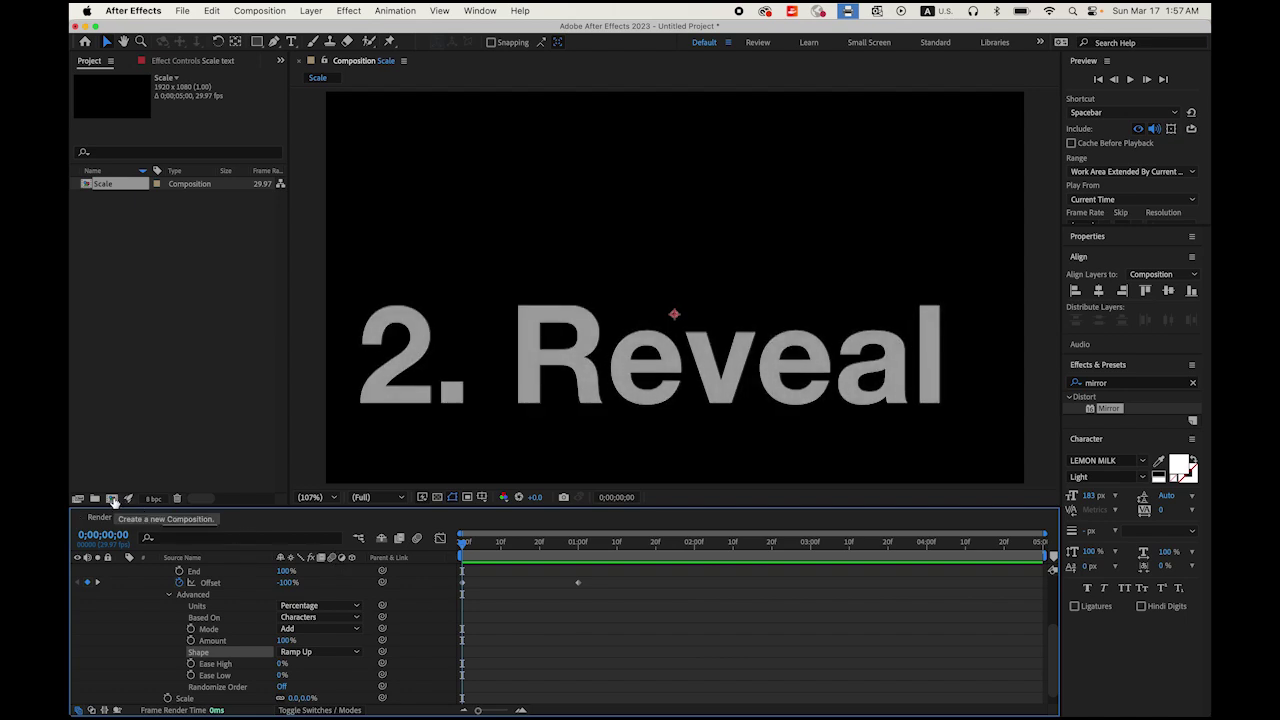
- Create a second 1920x1080 composition named Reveal with a duration of 0;00;05;00
{"action": "left_click", "coordinate": [112, 499]}
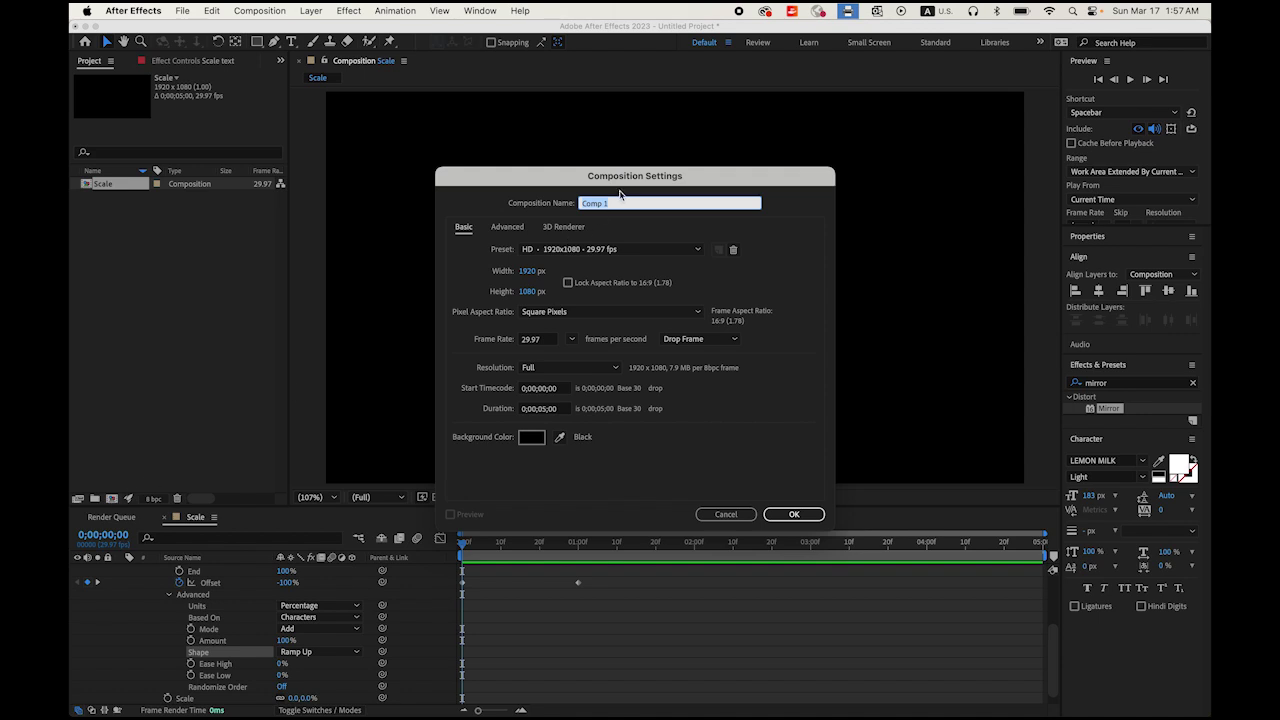
{"action": "type", "text": "Reveal"}
{"action": "left_click", "coordinate": [560, 410]}
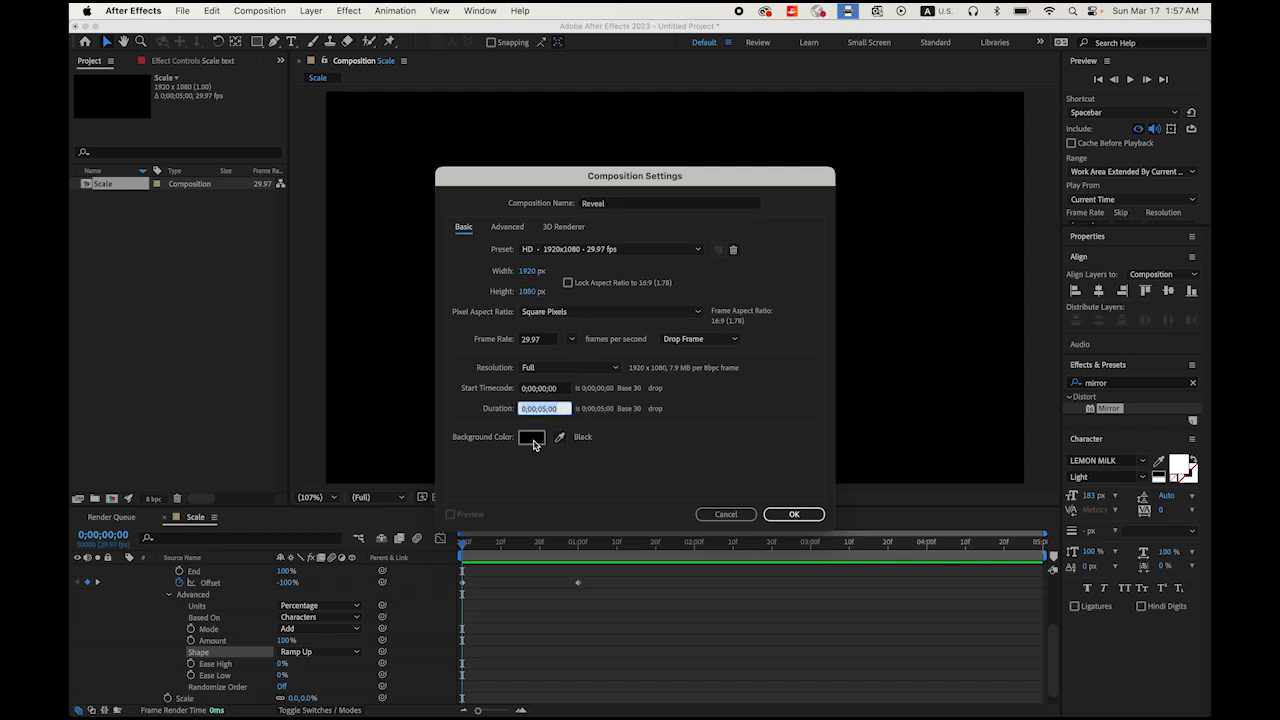
{"action": "left_click", "coordinate": [805, 515]}
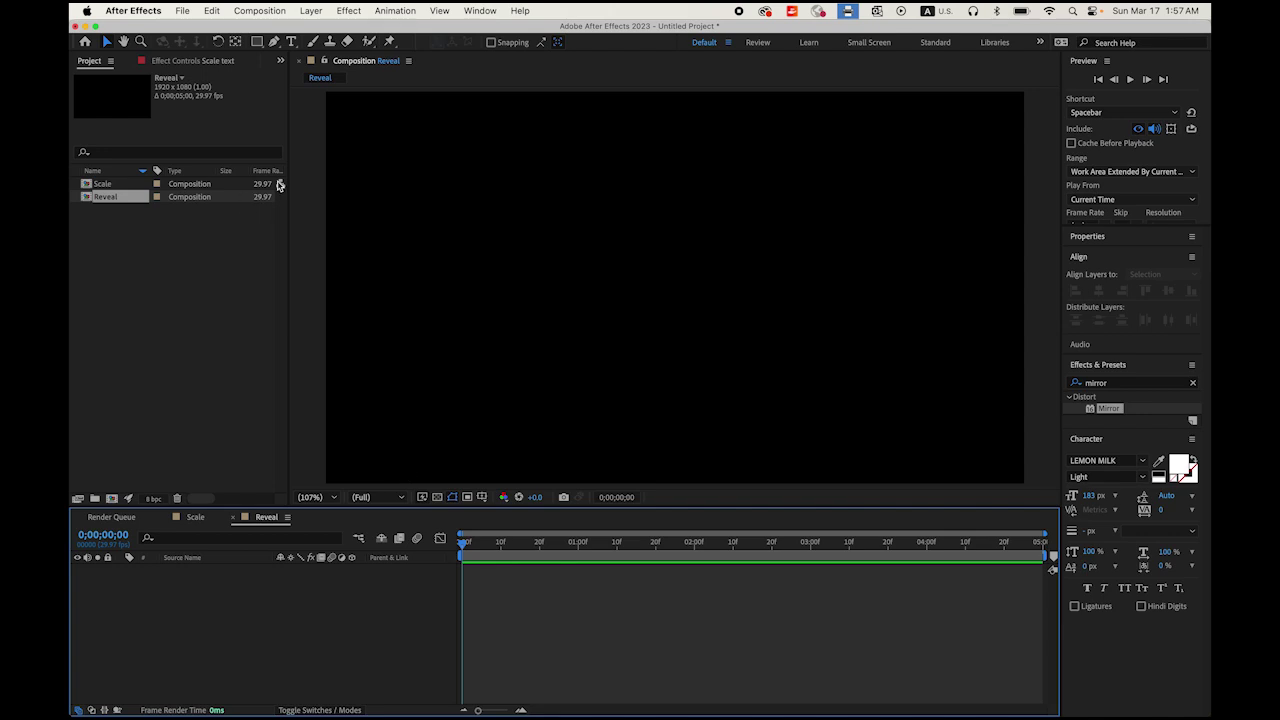
- Add a text layer reading "REveal text" near the middle of the Reveal composition
{"action": "left_click", "coordinate": [291, 41]}
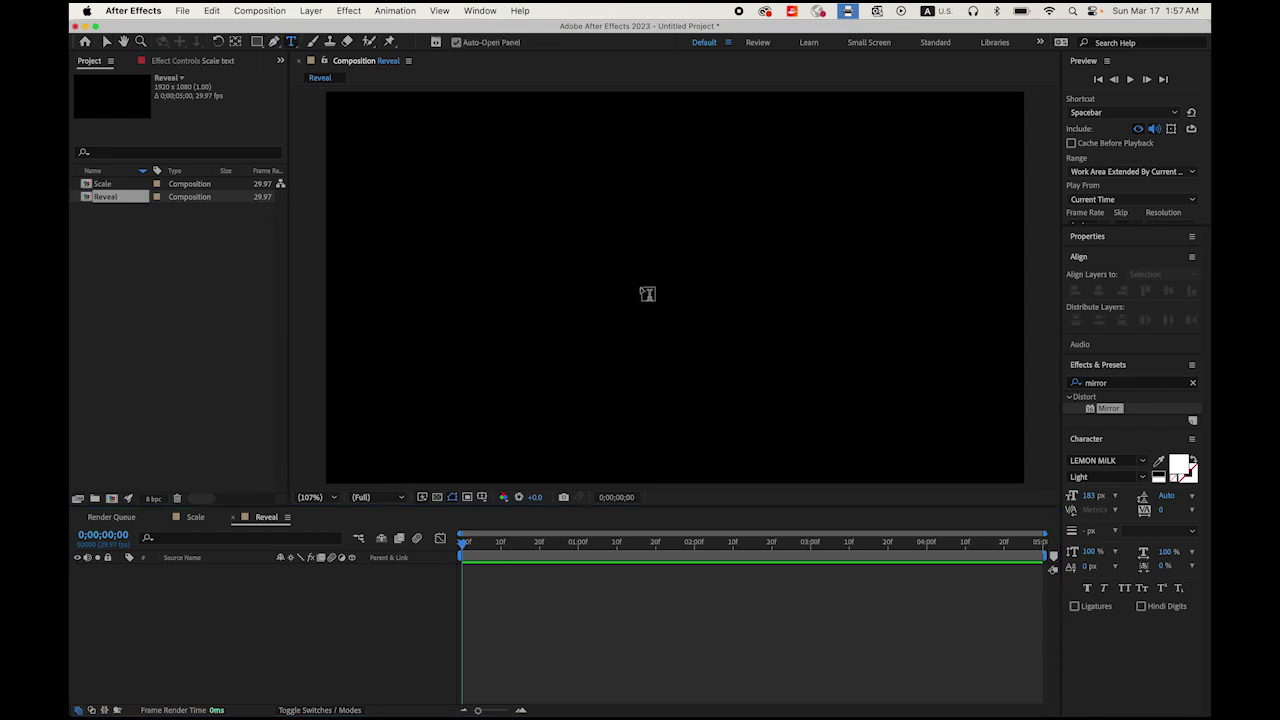
{"action": "left_click", "coordinate": [643, 298]}
{"action": "type", "text": "REveal"}
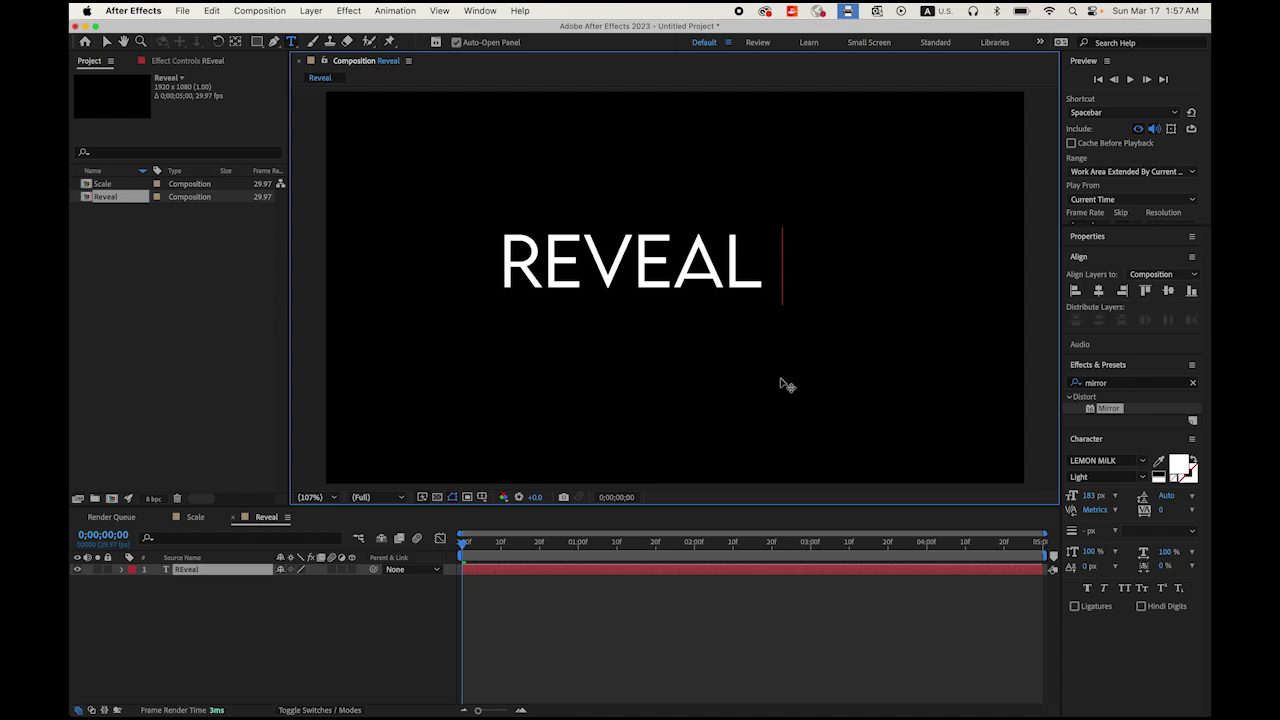
{"action": "type", "text": " text"}
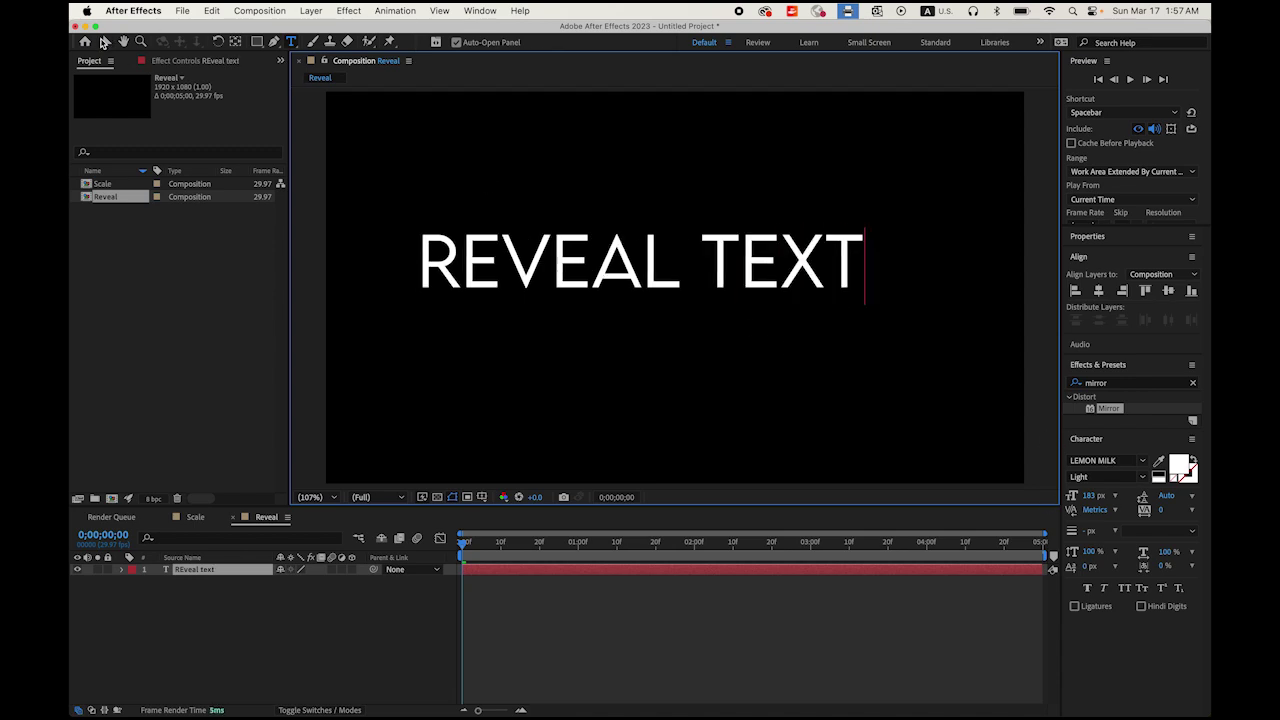
- Center-align the "REveal text" layer's paragraph and center the layer horizontally and vertically in the composition
{"action": "left_click", "coordinate": [103, 42]}
{"action": "left_click", "coordinate": [1085, 238]}
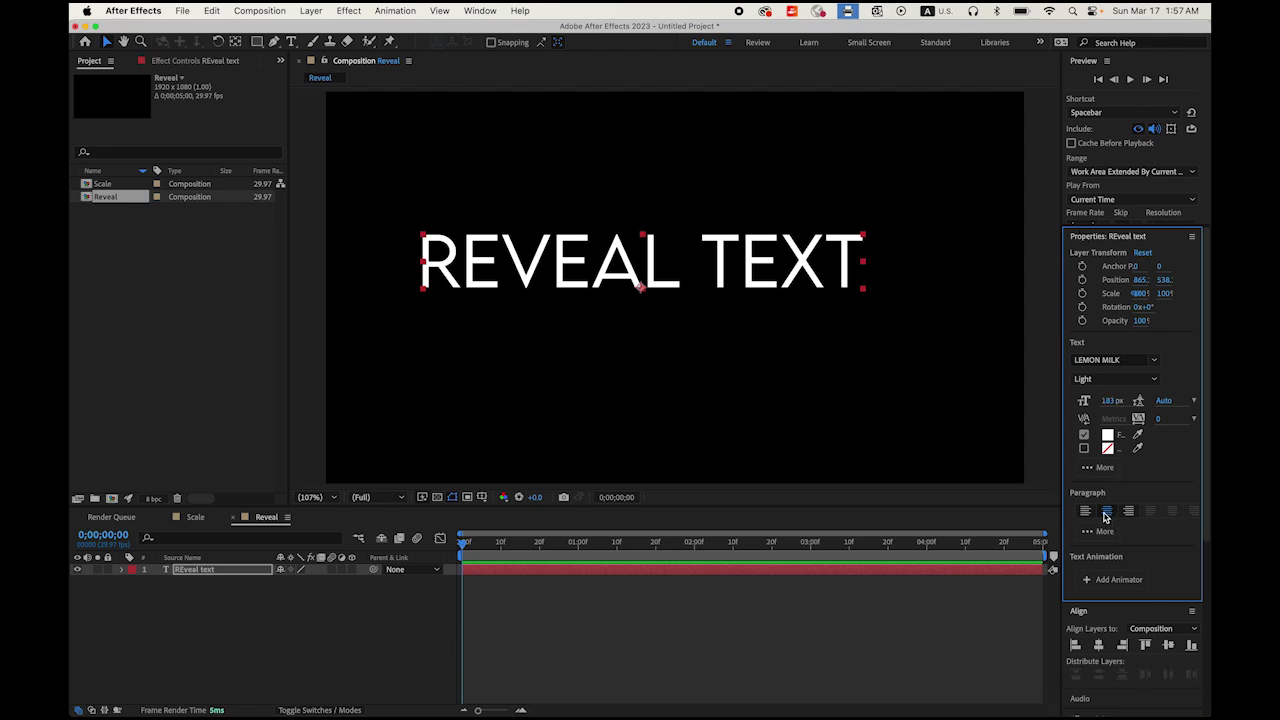
{"action": "left_click", "coordinate": [1150, 238]}
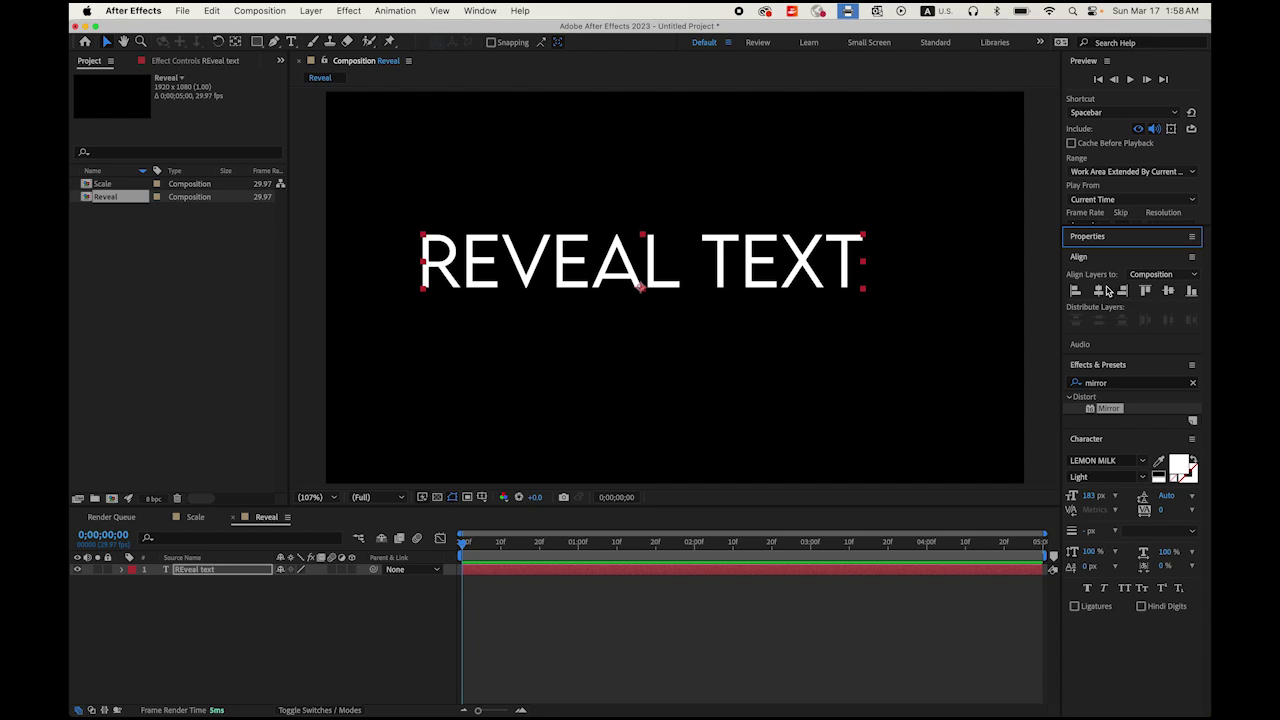
{"action": "left_click", "coordinate": [1106, 292]}
{"action": "left_click", "coordinate": [1168, 291]}
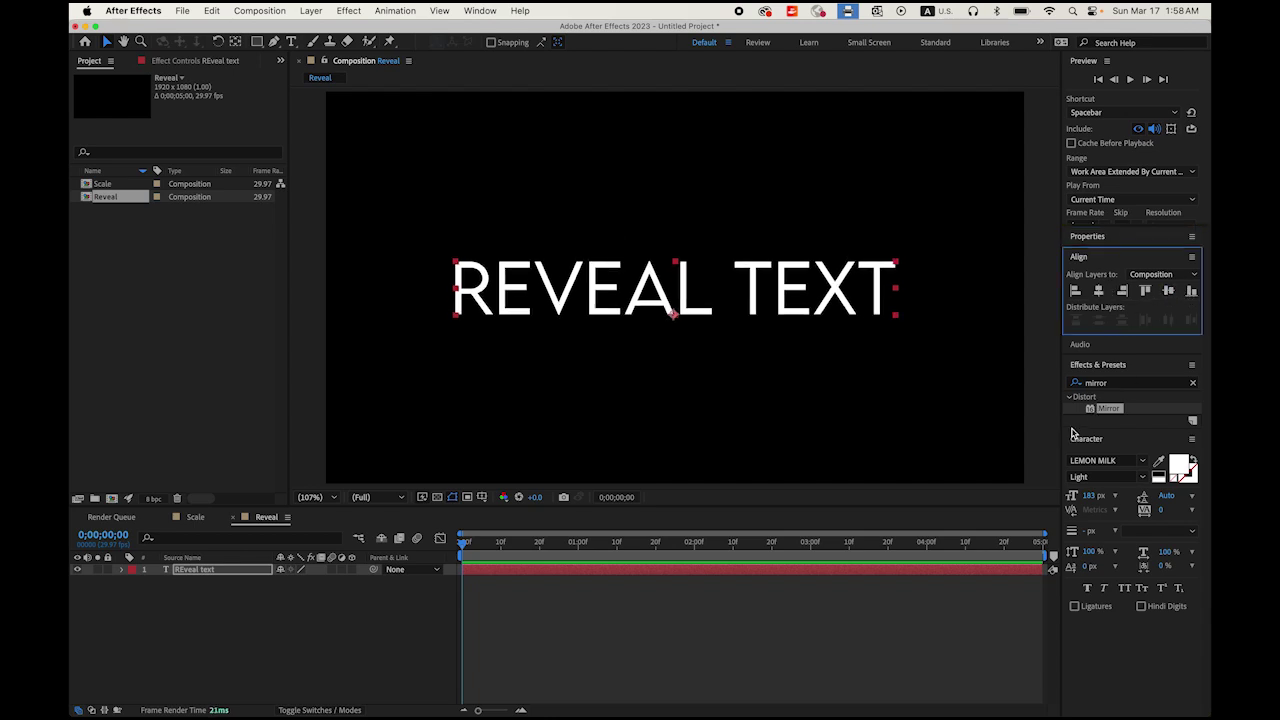
- Add a Tracking text animator to the "REveal text" layer and add an Opacity property to the same animator
{"action": "left_click", "coordinate": [121, 569]}
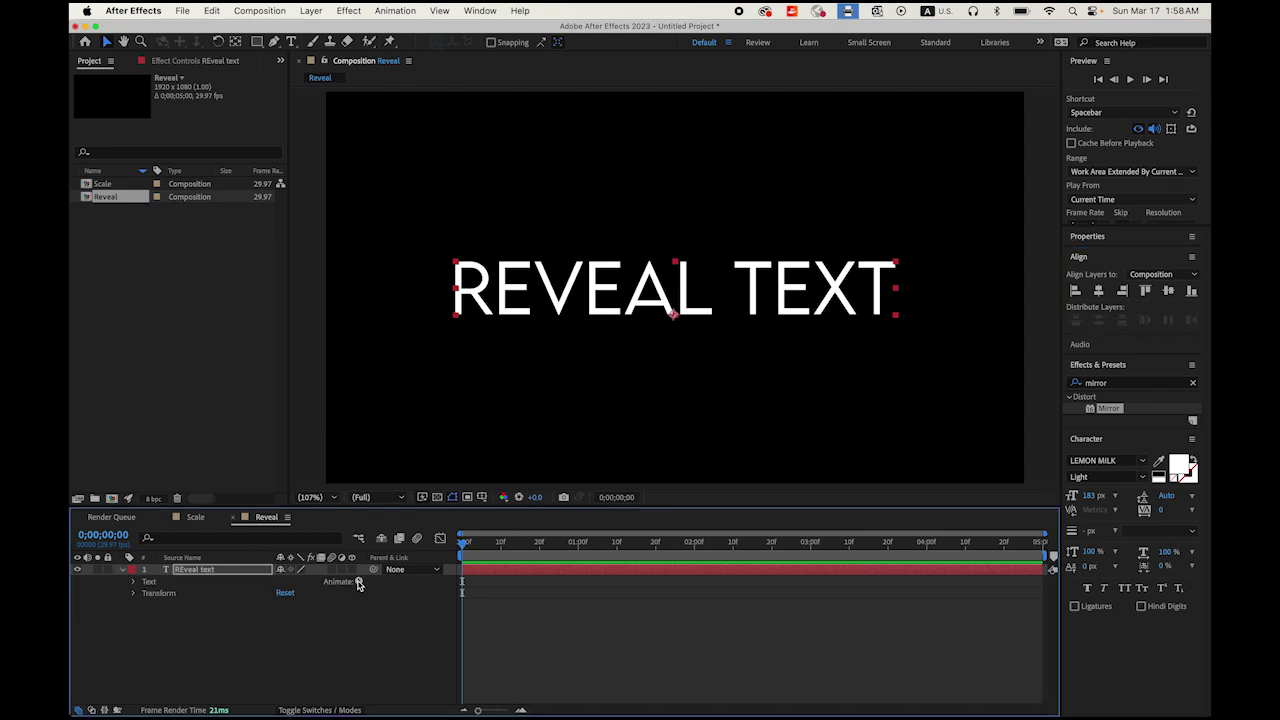
{"action": "left_click", "coordinate": [359, 582]}
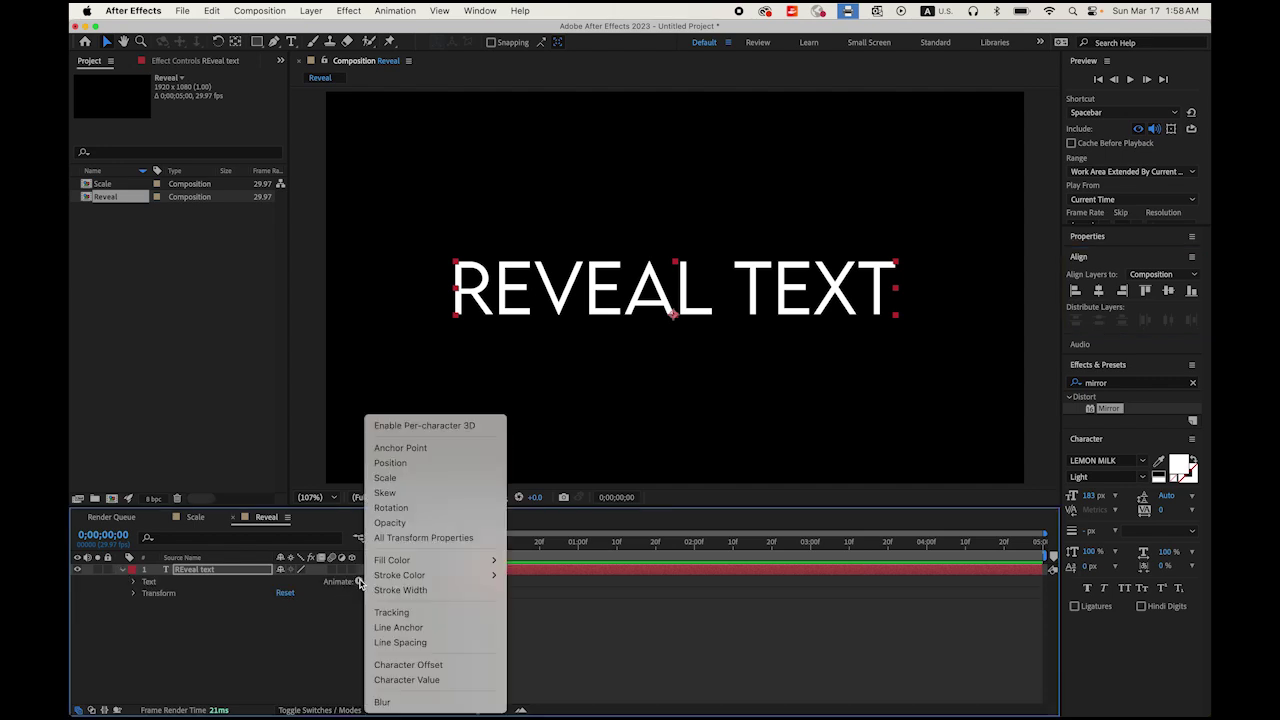
{"action": "left_click", "coordinate": [399, 616]}
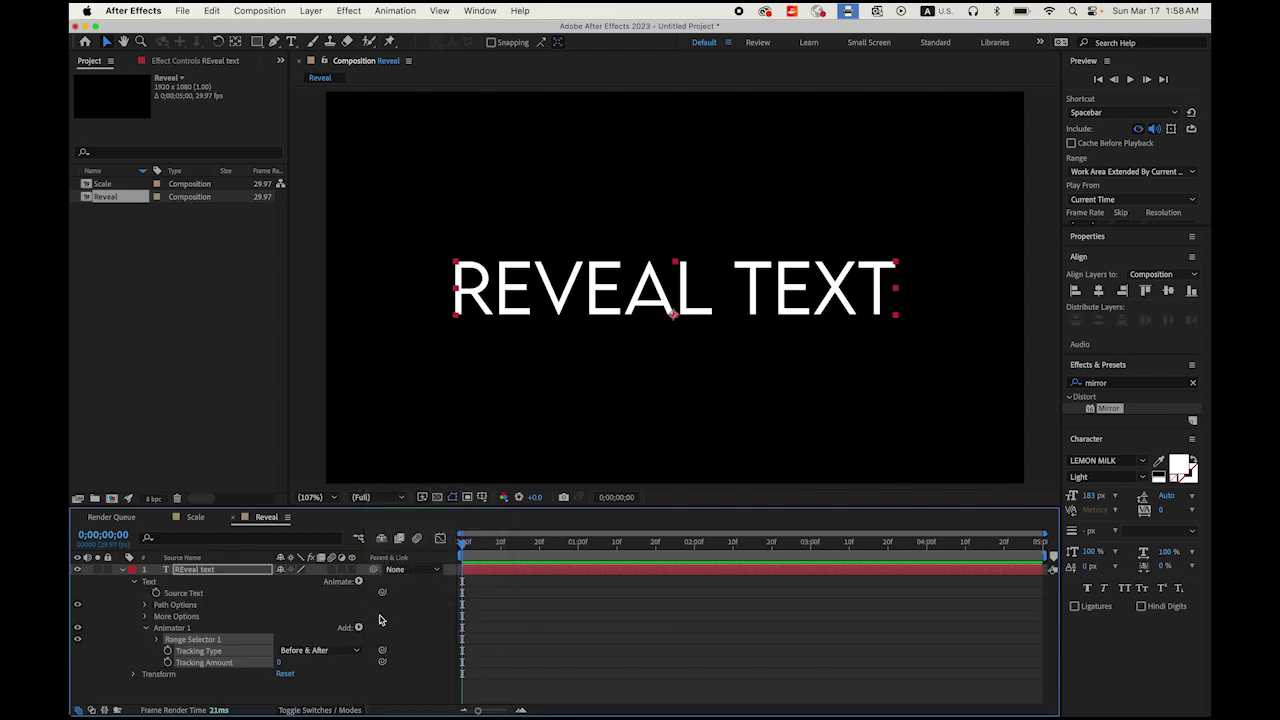
{"action": "left_click", "coordinate": [359, 628]}
{"action": "mouse_move", "coordinate": [380, 628]}
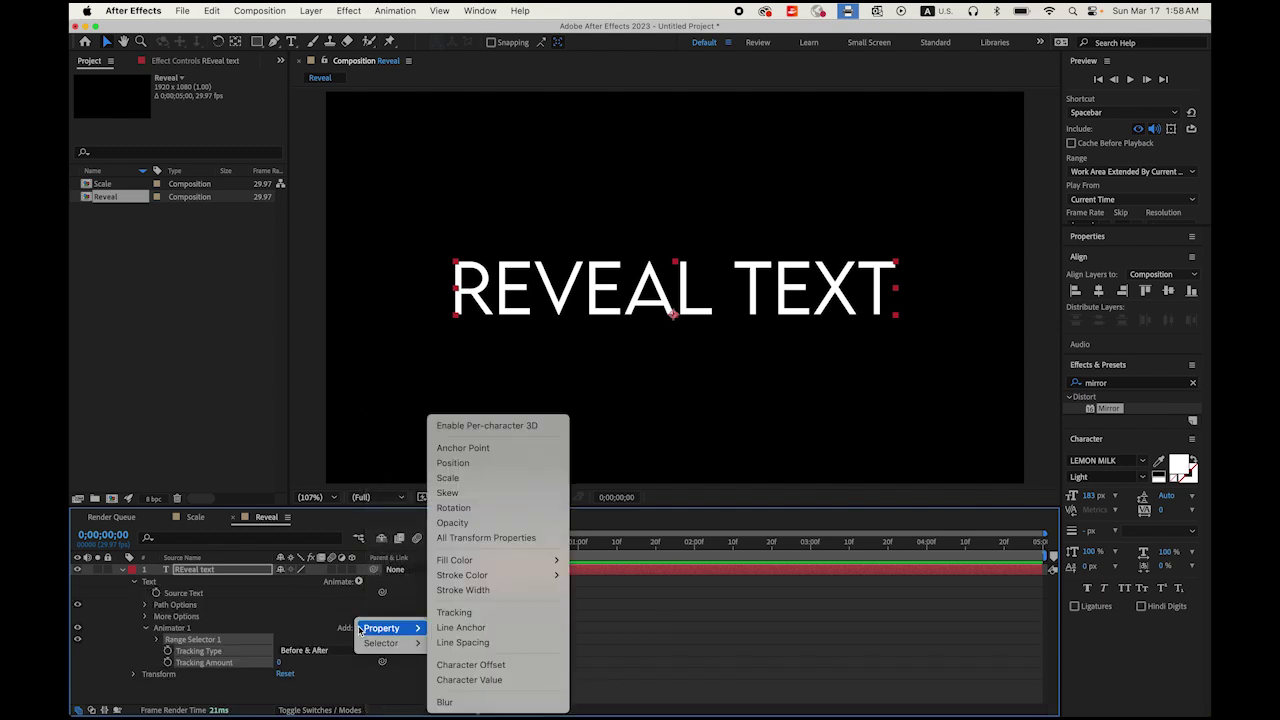
{"action": "left_click", "coordinate": [475, 527]}
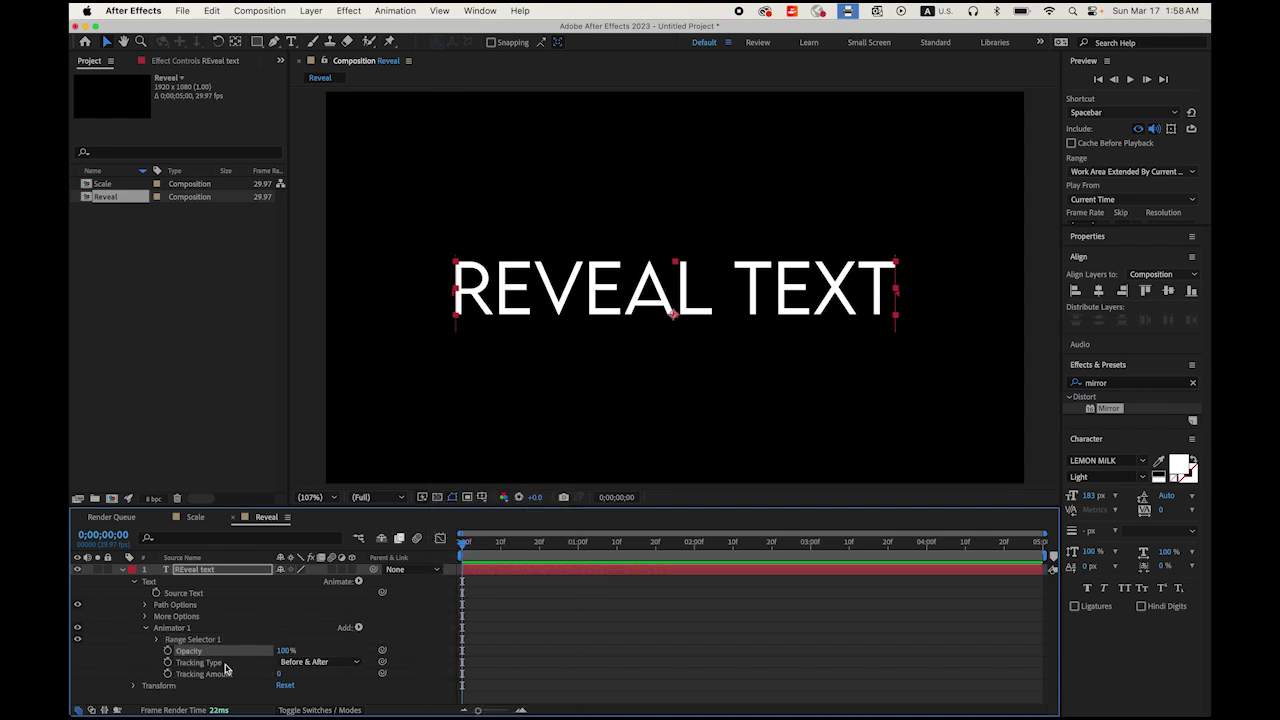
- Set the animator's Tracking Amount to -108 and its Opacity to 0%
{"action": "left_click", "coordinate": [212, 677]}
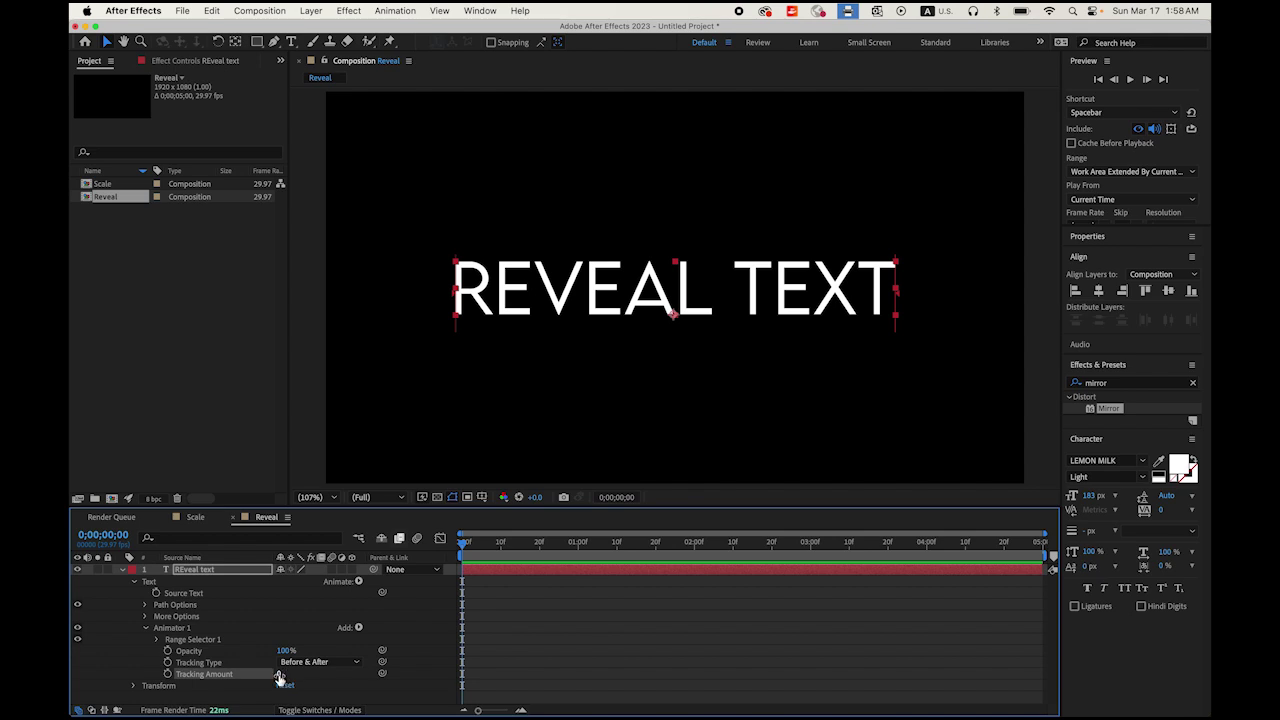
{"action": "left_click_drag", "start_coordinate": [279, 677], "coordinate": [204, 674]}
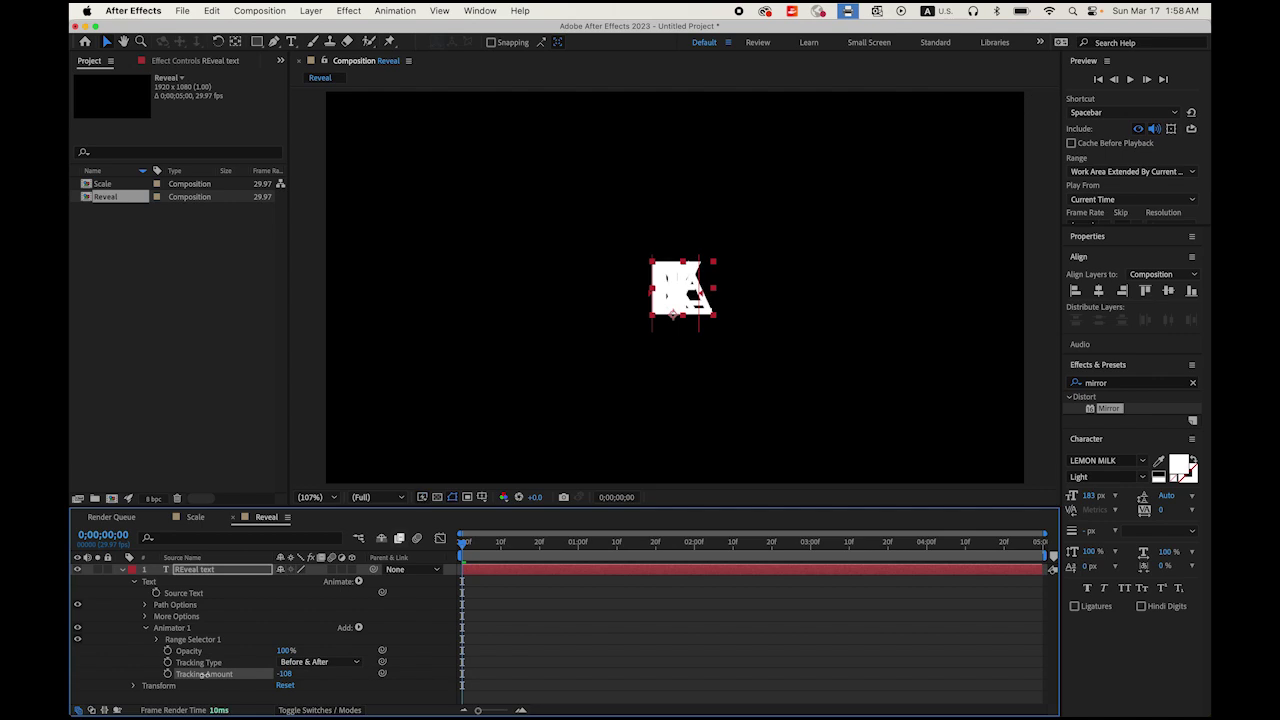
{"action": "left_click", "coordinate": [284, 651]}
{"action": "type", "text": "0"}
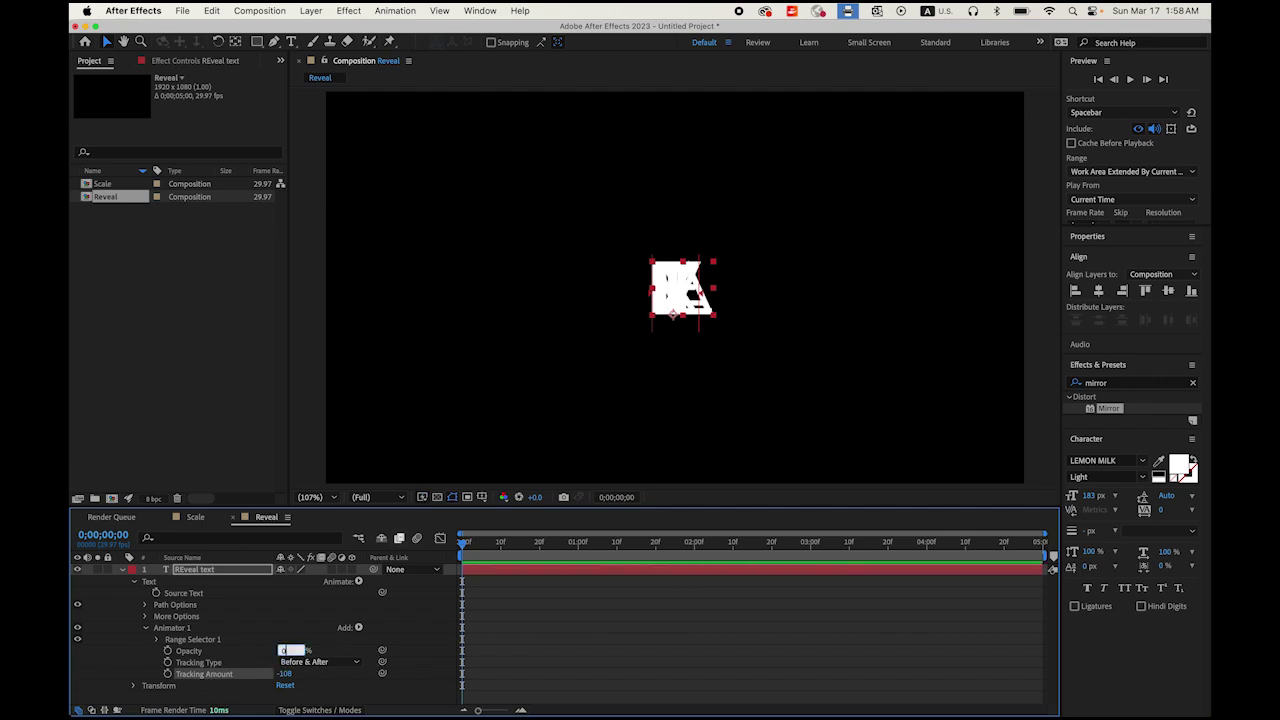
{"action": "key", "text": "Return"}
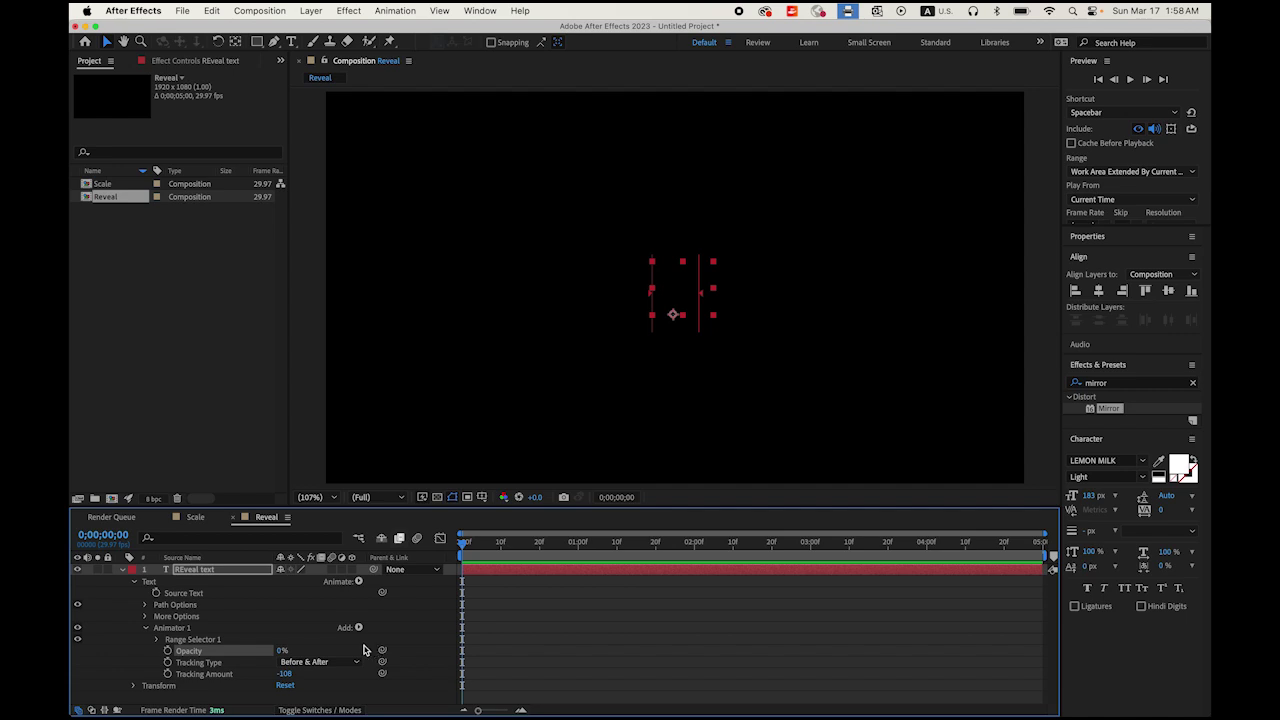
- Keyframe the range selector's Start at 0% on the first frame and at 100% at 0;00;02;00
{"action": "left_click", "coordinate": [156, 640]}
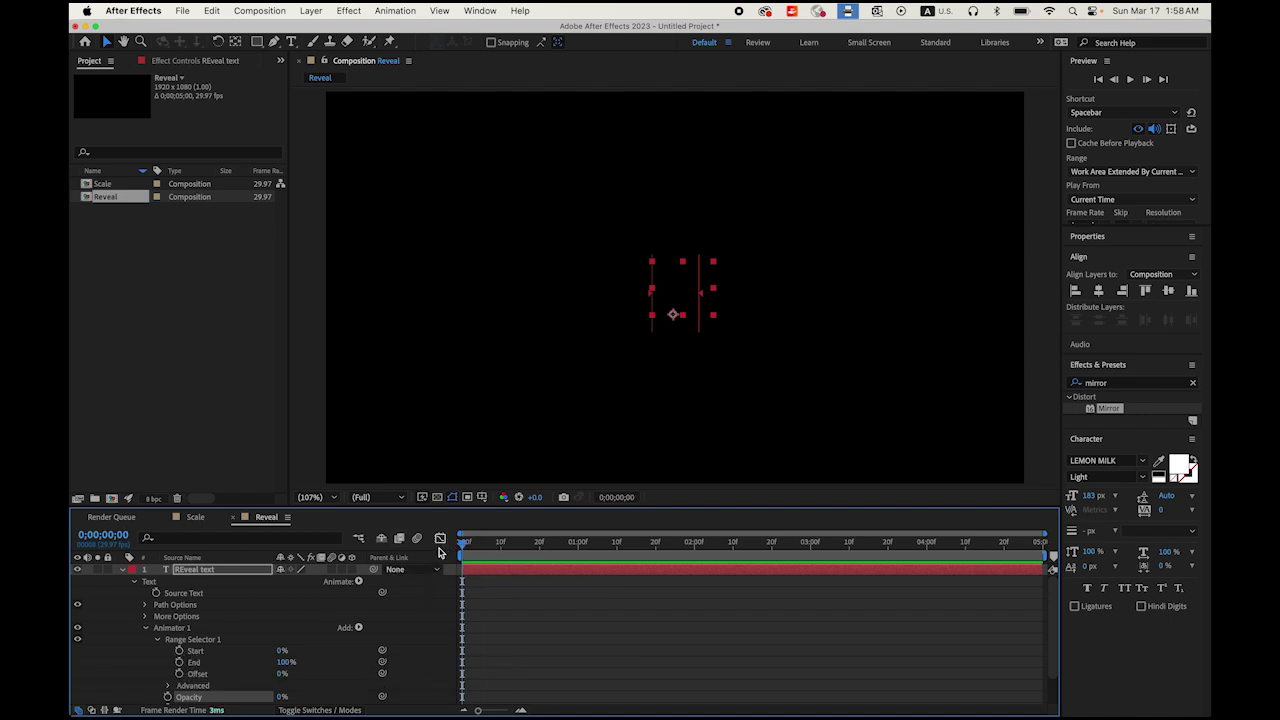
{"action": "left_click", "coordinate": [180, 650]}
{"action": "left_click_drag", "start_coordinate": [459, 545], "coordinate": [694, 568]}
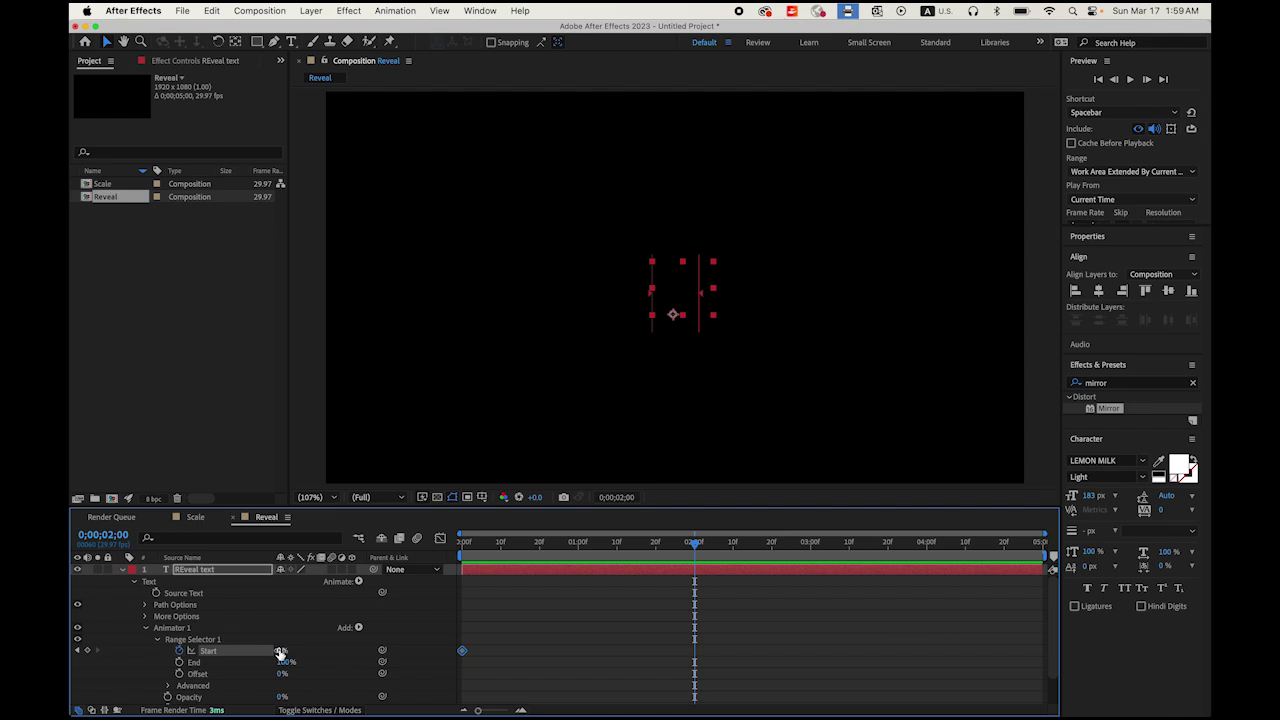
{"action": "left_click_drag", "start_coordinate": [280, 652], "coordinate": [407, 658]}
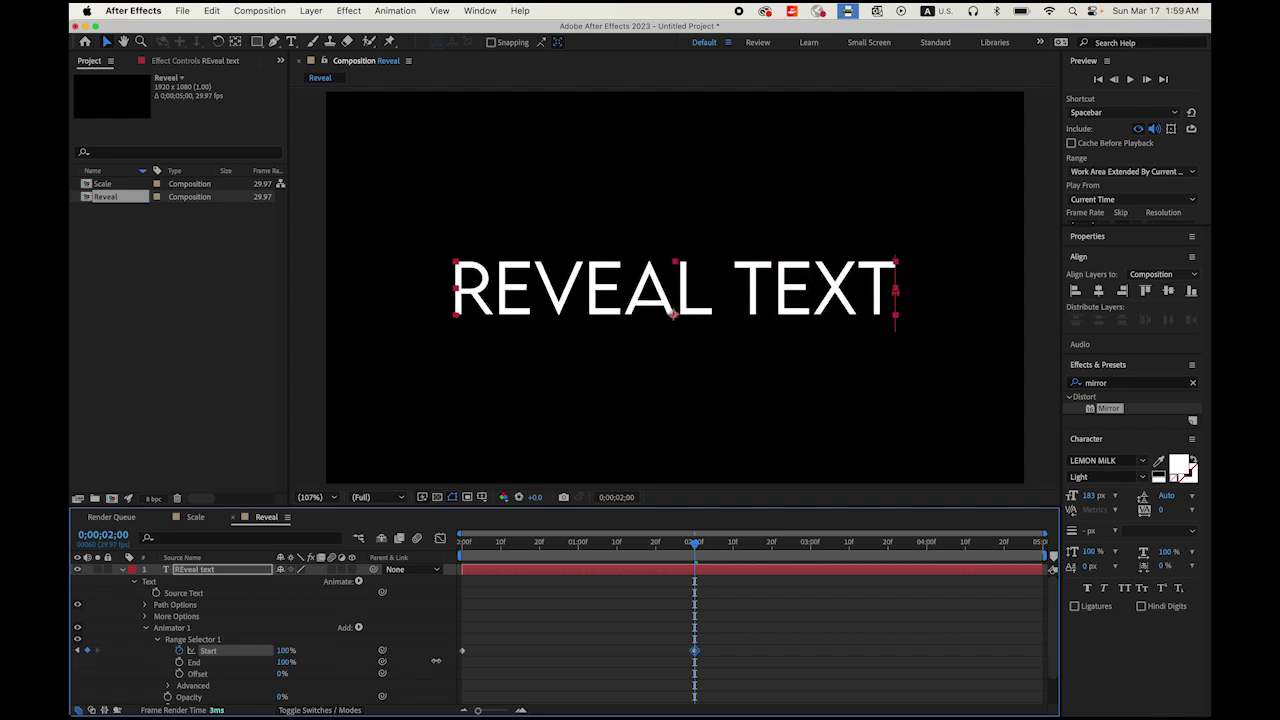
- Preview the text reveal animation twice from the start of the timeline
{"action": "left_click_drag", "start_coordinate": [674, 545], "coordinate": [398, 540]}
{"action": "key", "text": "space"}
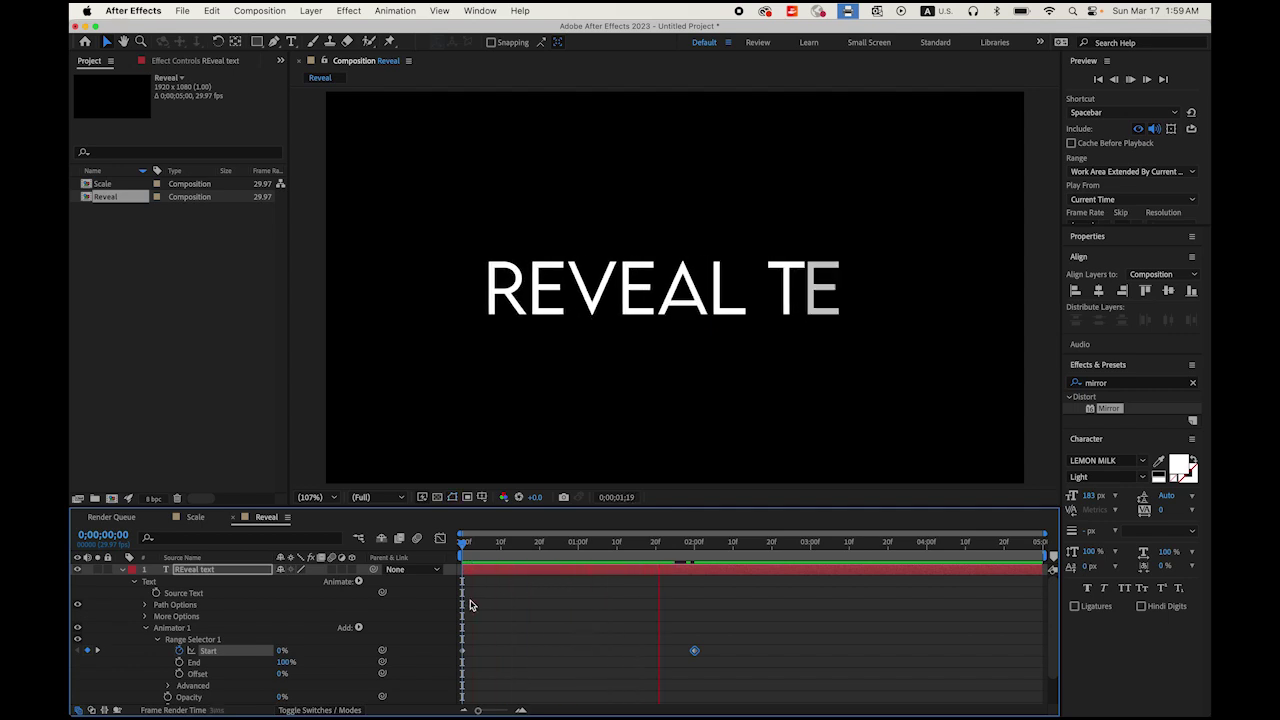
{"action": "key", "text": "space"}
{"action": "left_click_drag", "start_coordinate": [808, 548], "coordinate": [462, 549]}
{"action": "key", "text": "space"}
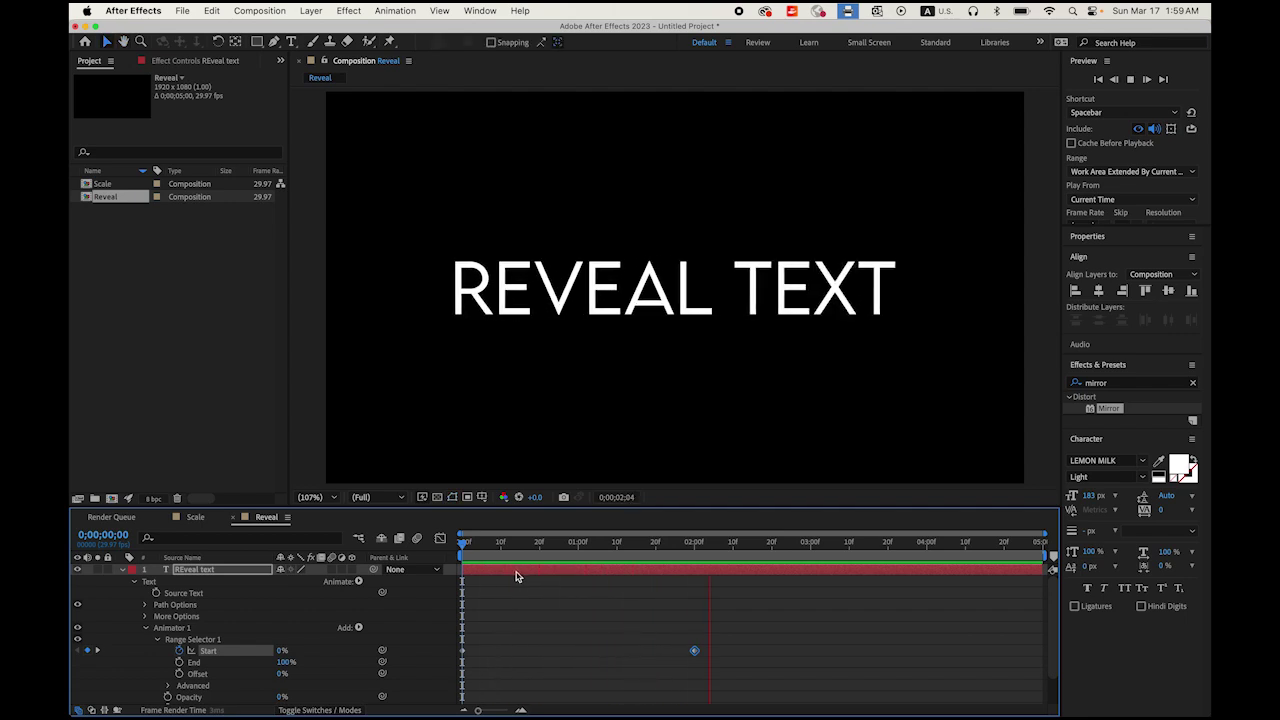
{"action": "key", "text": "space"}
- Apply Easy Ease In to both range selector Start keyframes and preview the eased reveal
{"action": "left_click_drag", "start_coordinate": [726, 641], "coordinate": [463, 676]}
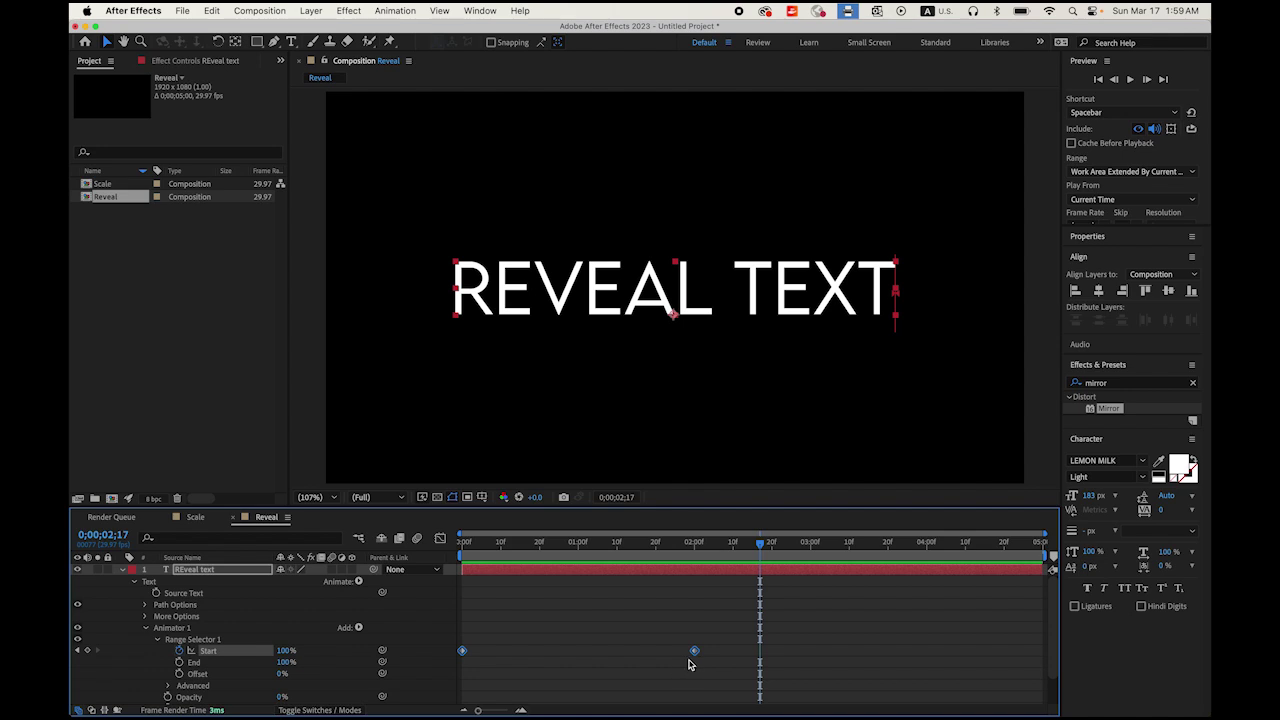
{"action": "right_click", "coordinate": [696, 652]}
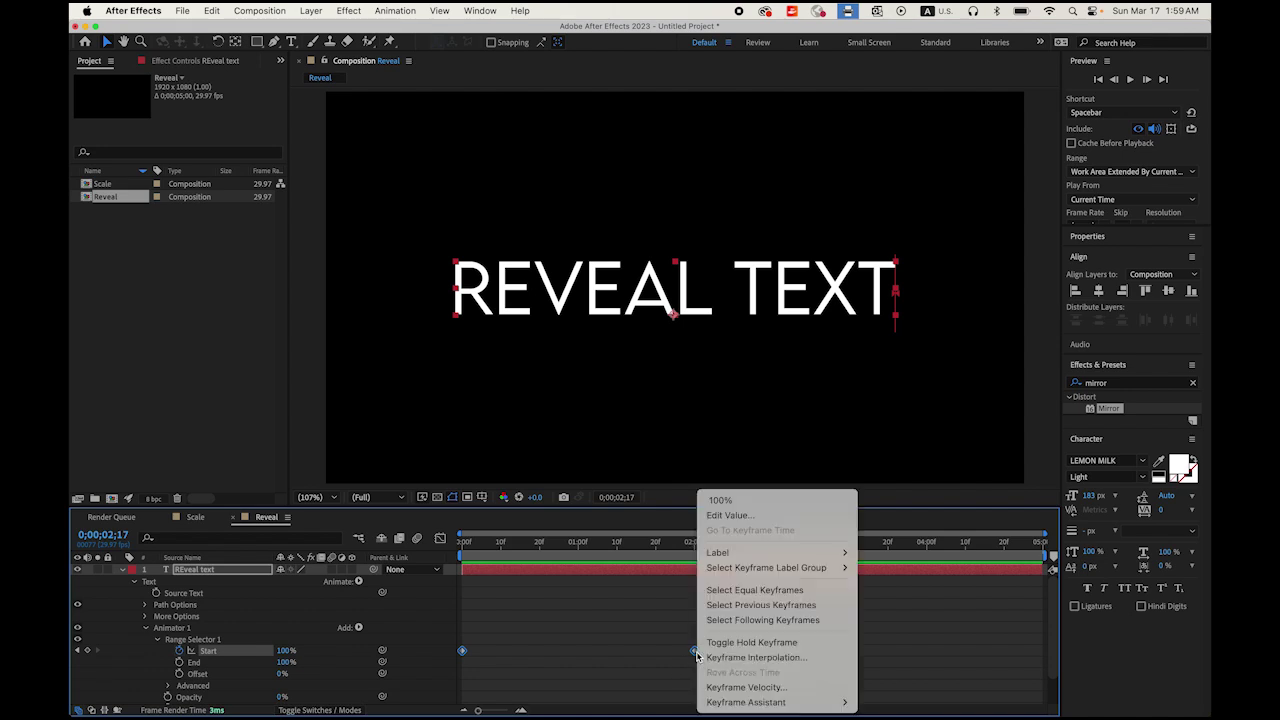
{"action": "mouse_move", "coordinate": [745, 705]}
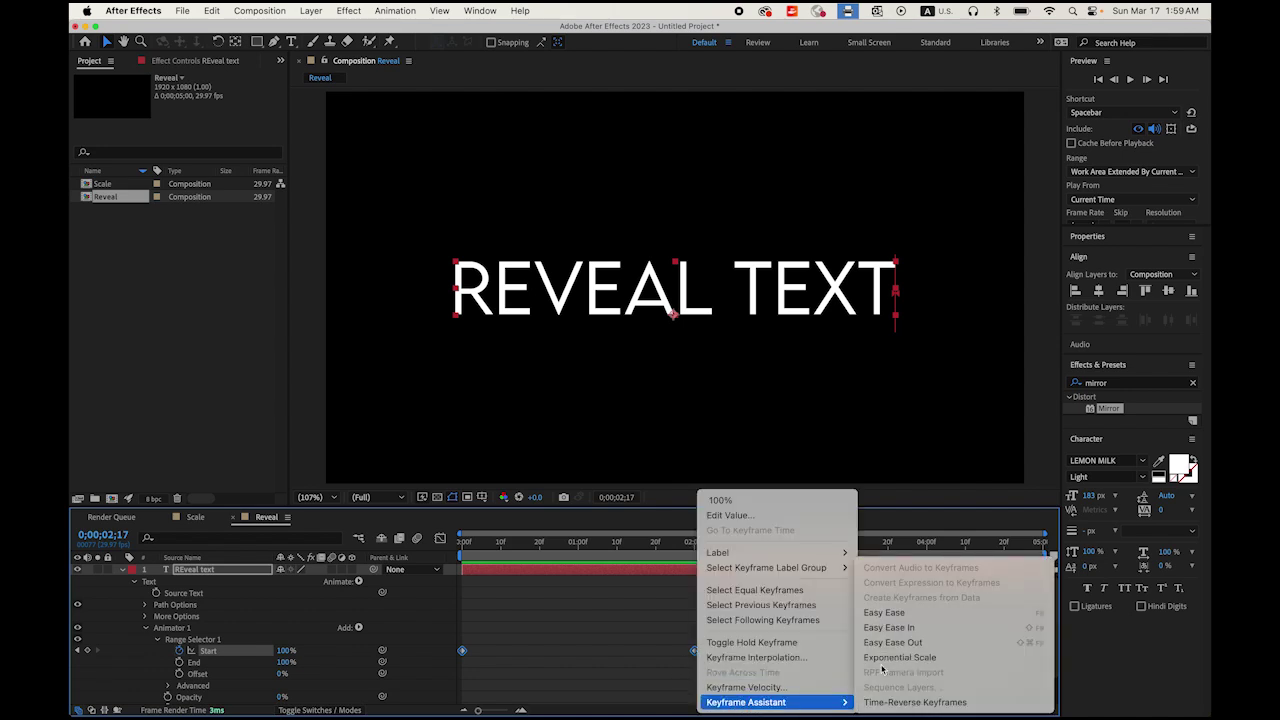
{"action": "left_click", "coordinate": [948, 626]}
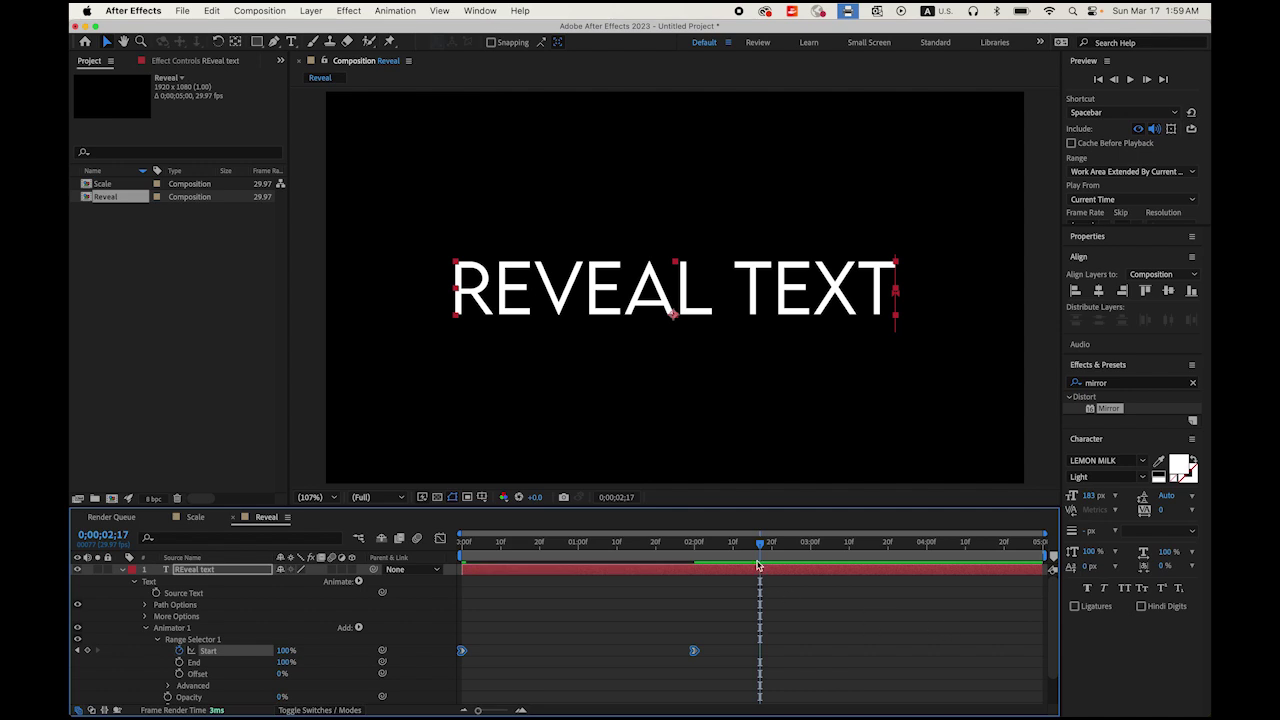
{"action": "key", "text": "space"}
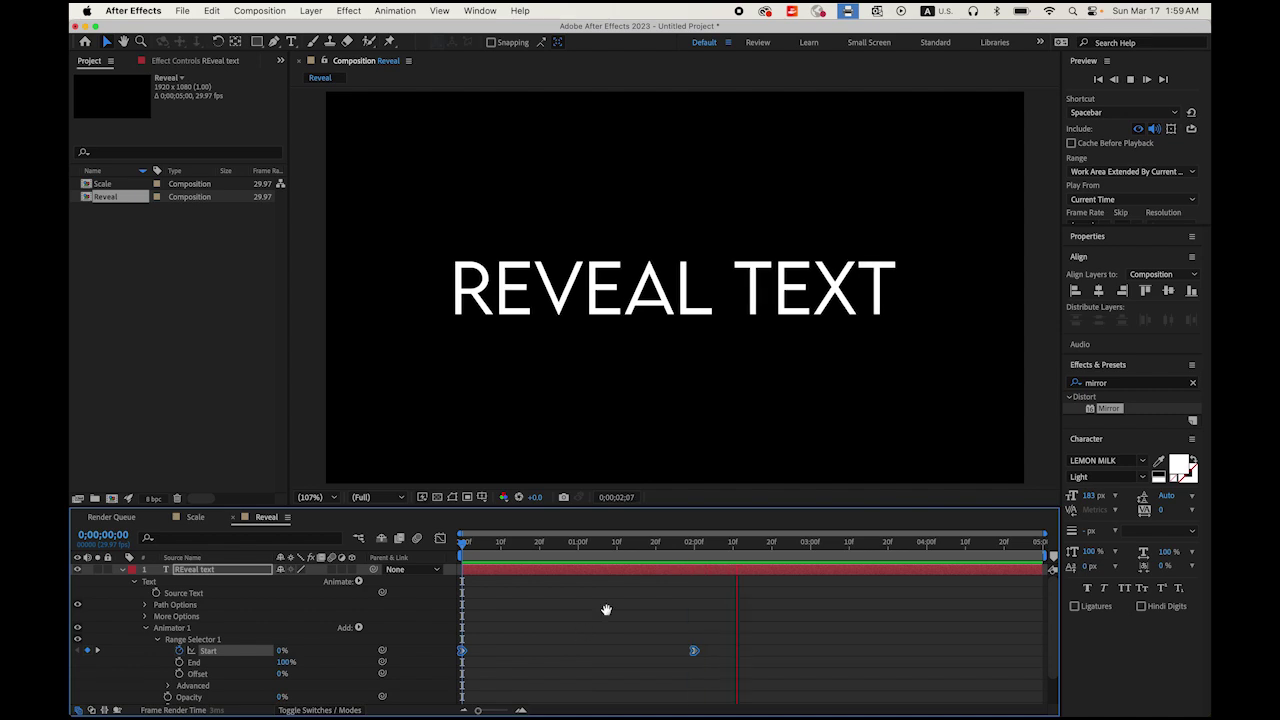
{"action": "key", "text": "space"}
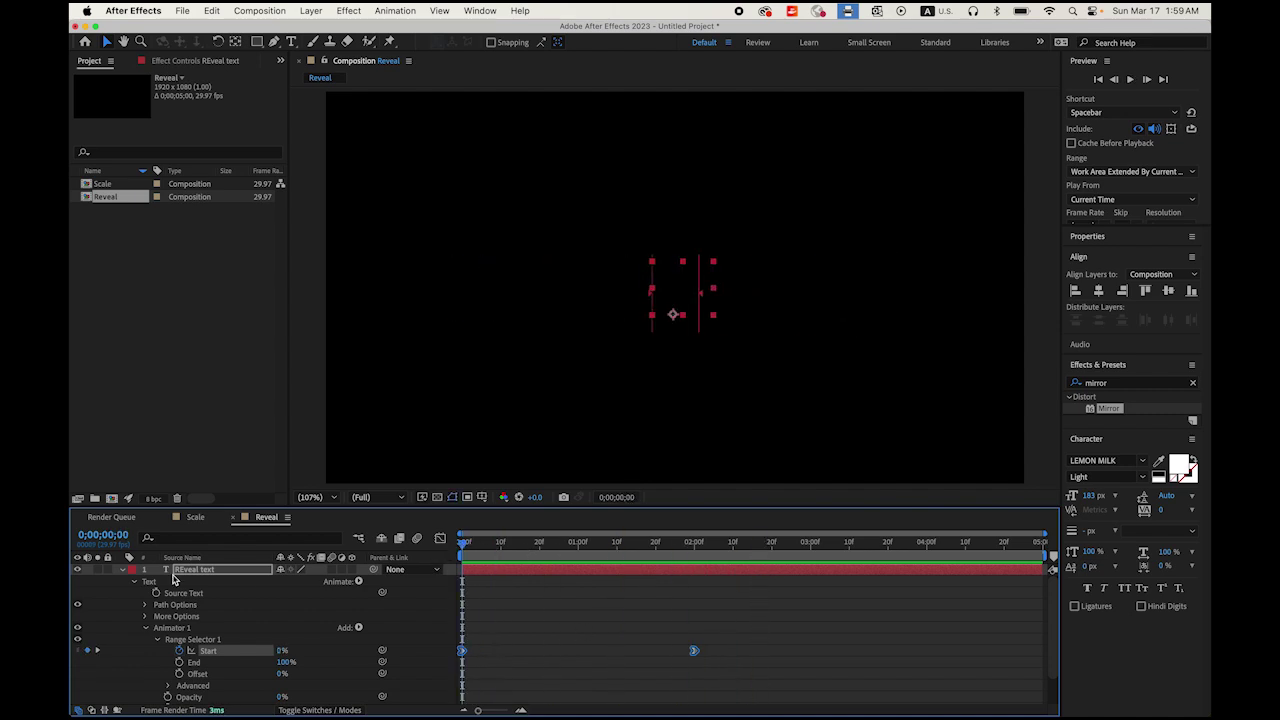
- Collapse the "REveal text" layer's properties, enable motion blur for it, and preview the reveal from the first frame
{"action": "left_click", "coordinate": [122, 573]}
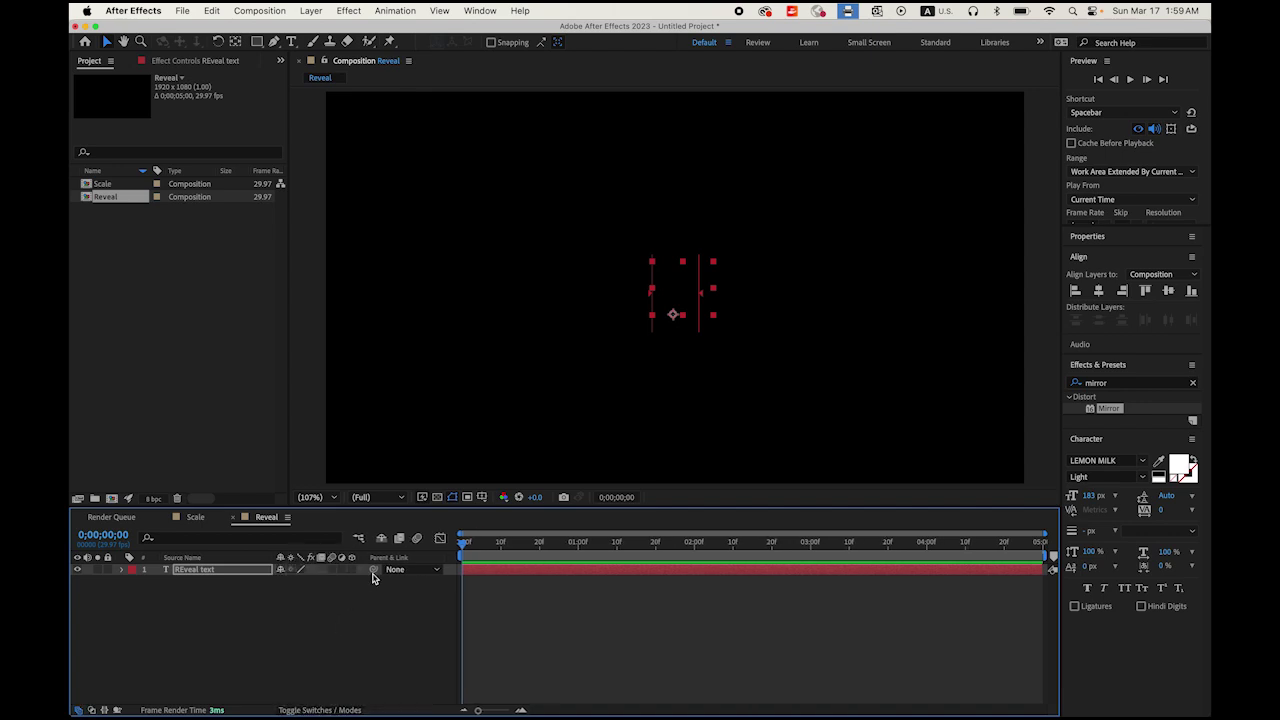
{"action": "left_click", "coordinate": [332, 569]}
{"action": "key", "text": "space"}
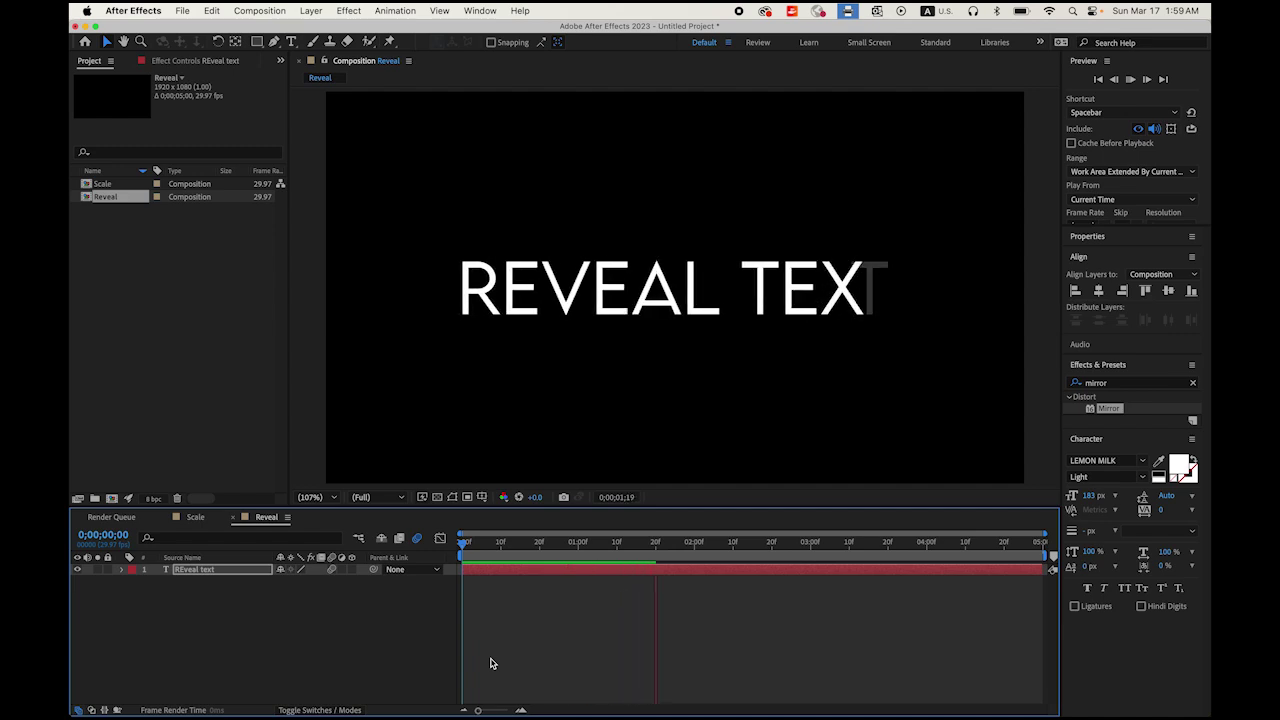
{"action": "key", "text": "space"}
{"action": "key", "text": "Home"}
{"action": "key", "text": "space"}
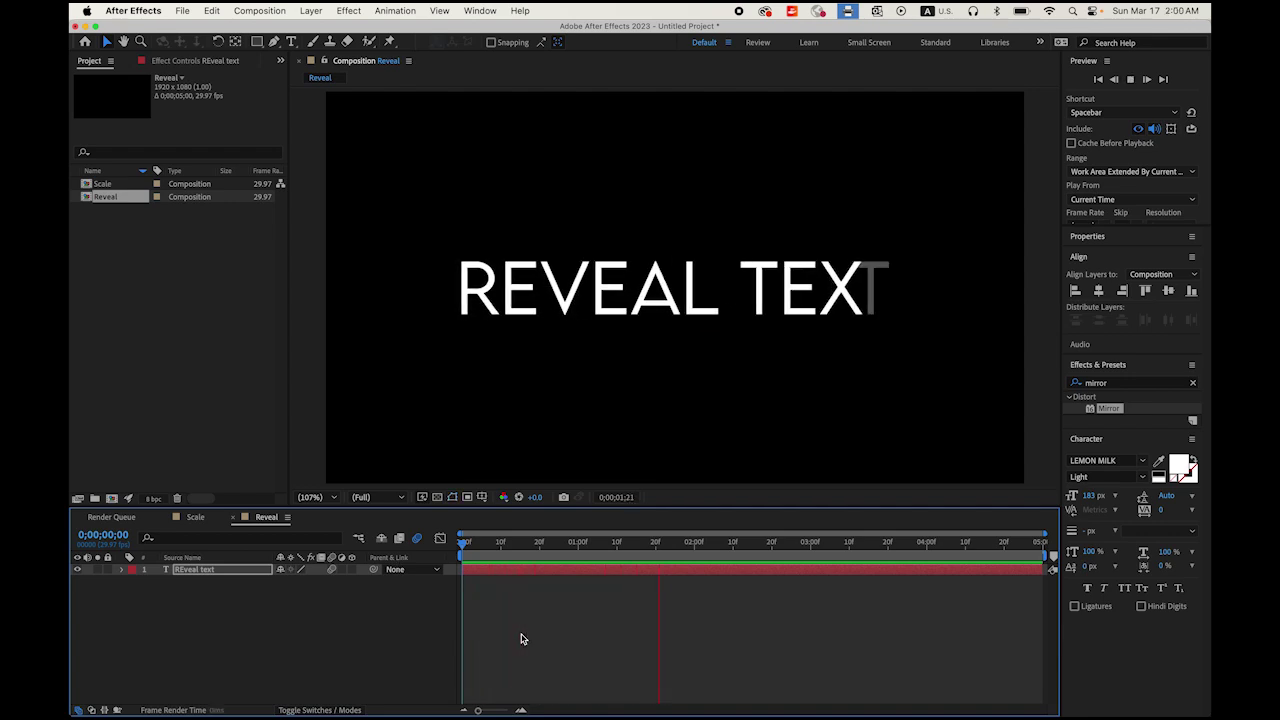
{"action": "key", "text": "space"}
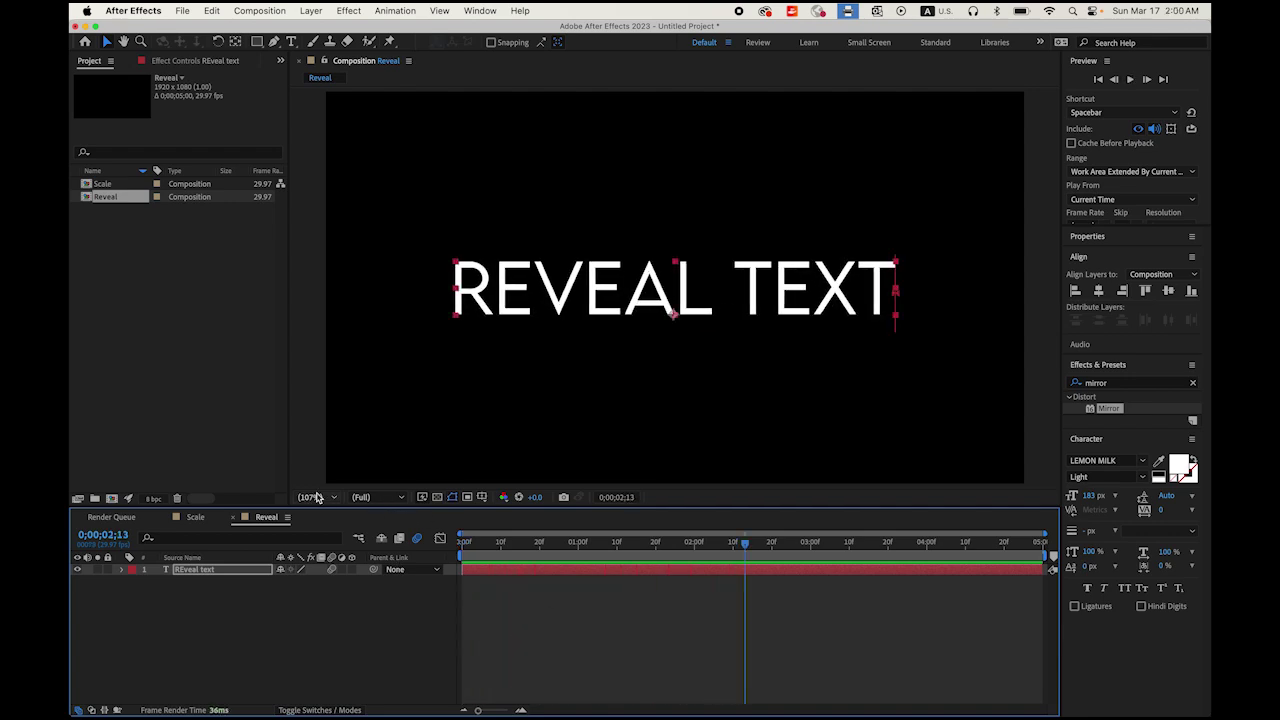
- Create a third 1920x1080 composition named Cinematic with a duration of 0;00;05;00
{"action": "left_click", "coordinate": [111, 498]}
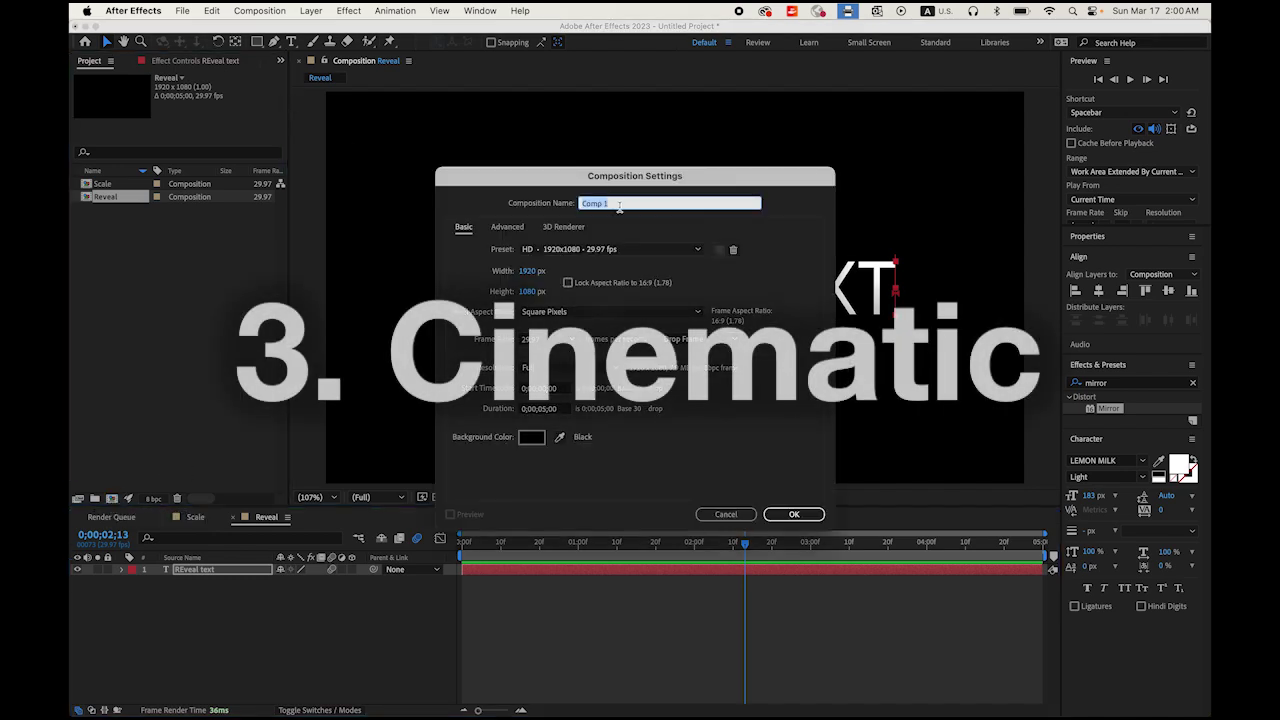
{"action": "type", "text": "Cinematic"}
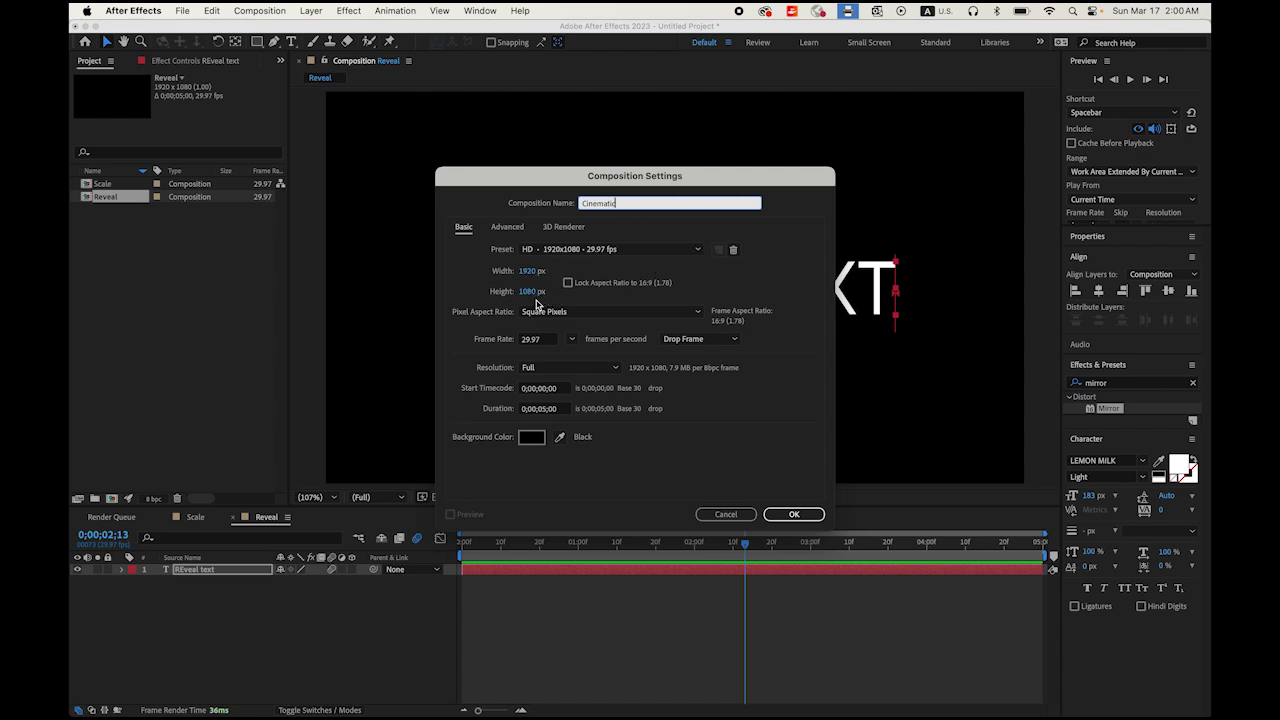
{"action": "left_click", "coordinate": [560, 410]}
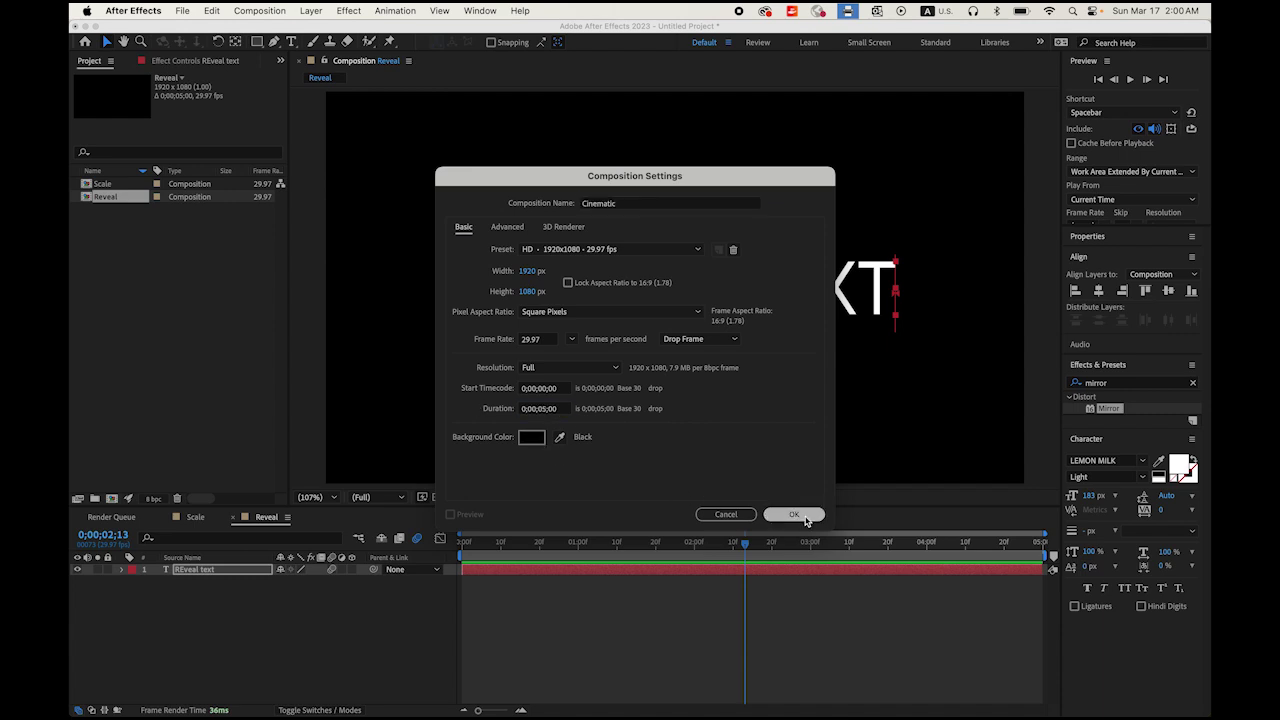
{"action": "left_click", "coordinate": [805, 516]}
- Add a text layer reading "Cinematic" near the middle of the Cinematic composition
{"action": "left_click", "coordinate": [291, 41]}
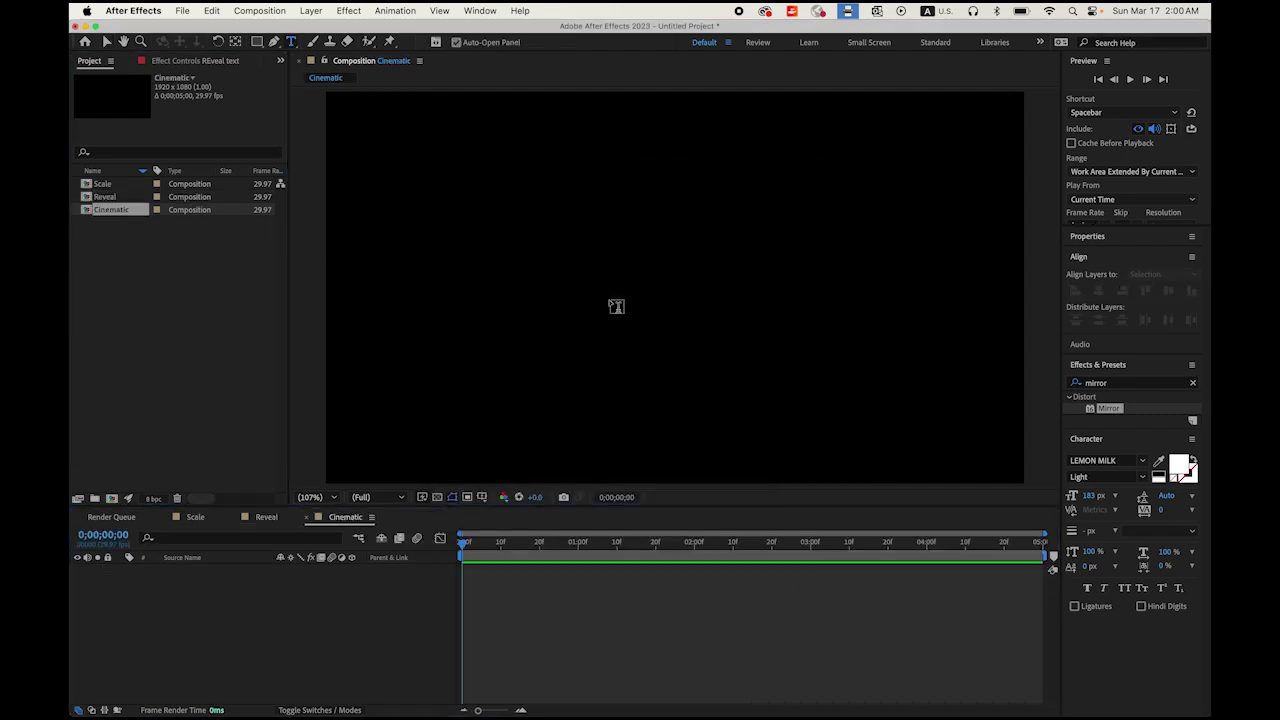
{"action": "left_click", "coordinate": [605, 310]}
{"action": "type", "text": "Cinema"}
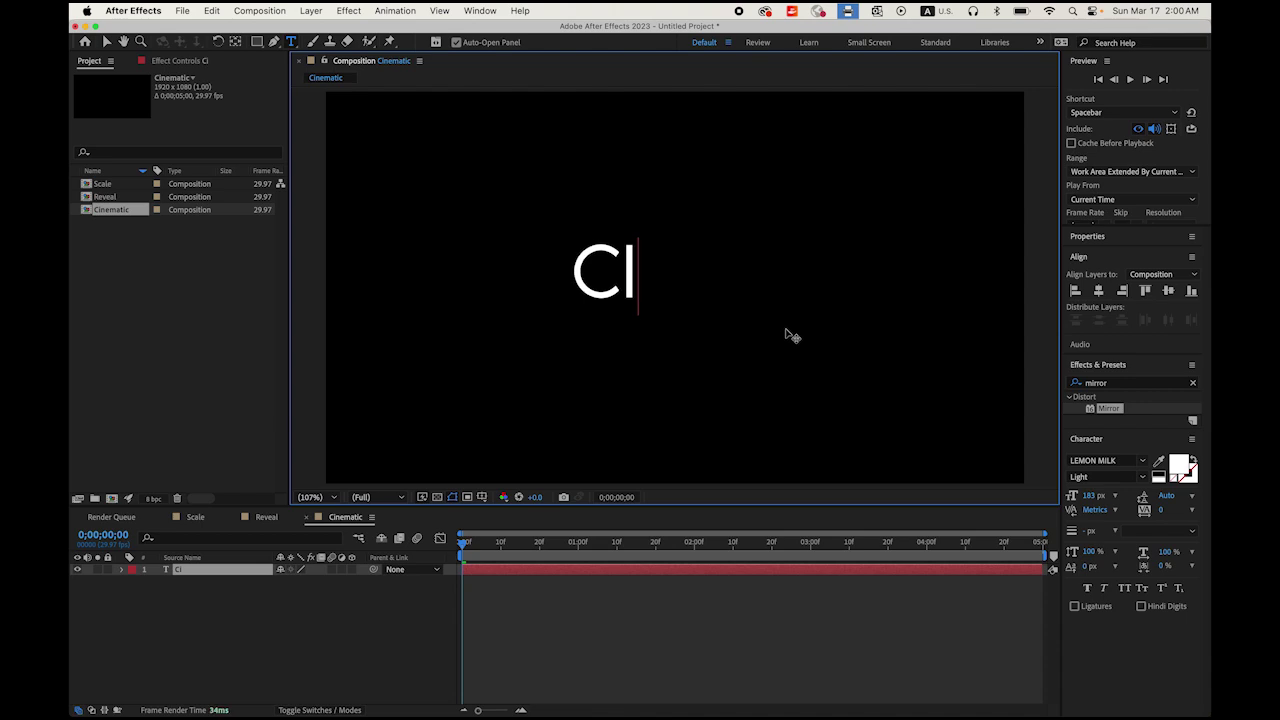
{"action": "type", "text": "tic"}
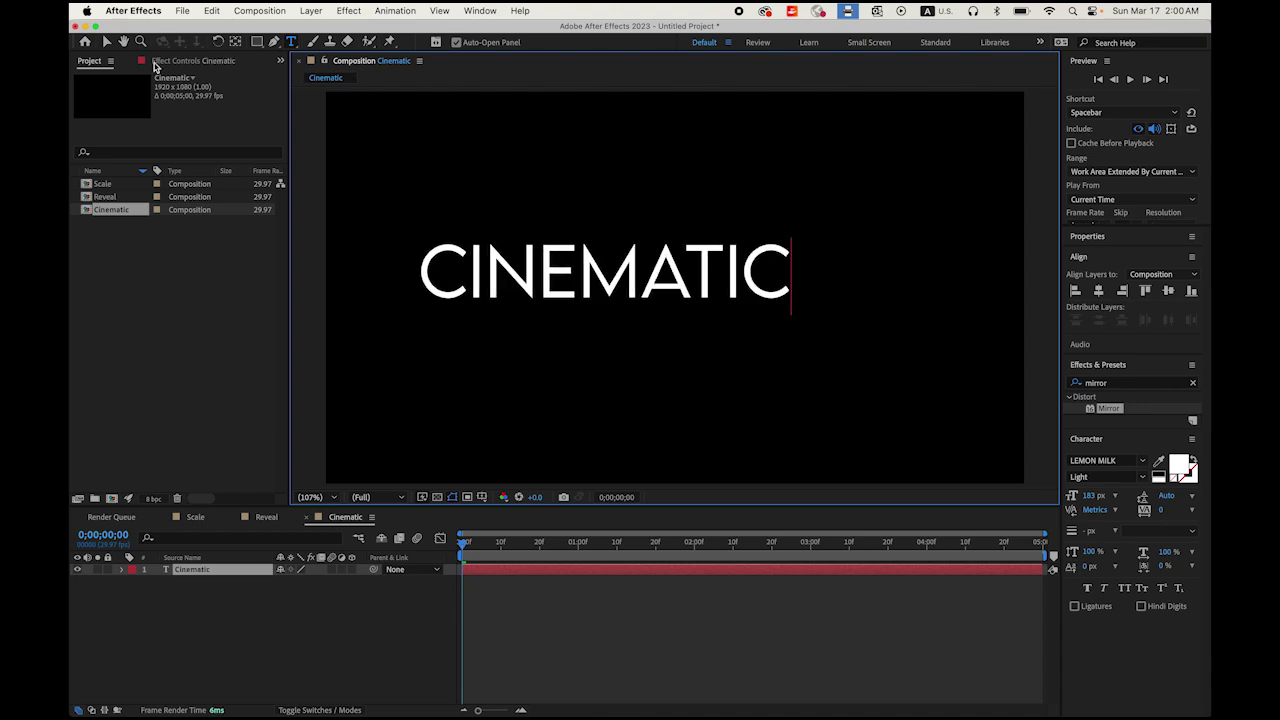
- Center-align the "Cinematic" text's paragraph and center the layer horizontally and vertically in the composition
{"action": "left_click", "coordinate": [106, 41]}
{"action": "left_click", "coordinate": [1100, 238]}
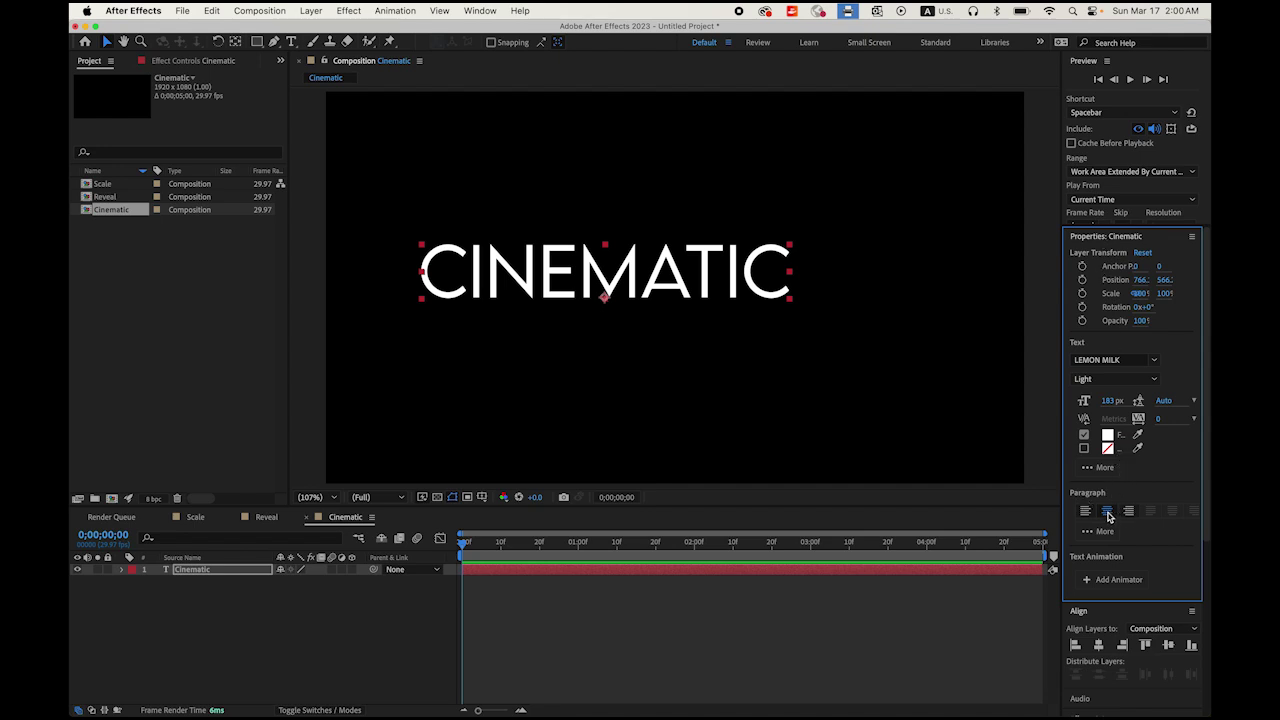
{"action": "left_click", "coordinate": [1131, 238]}
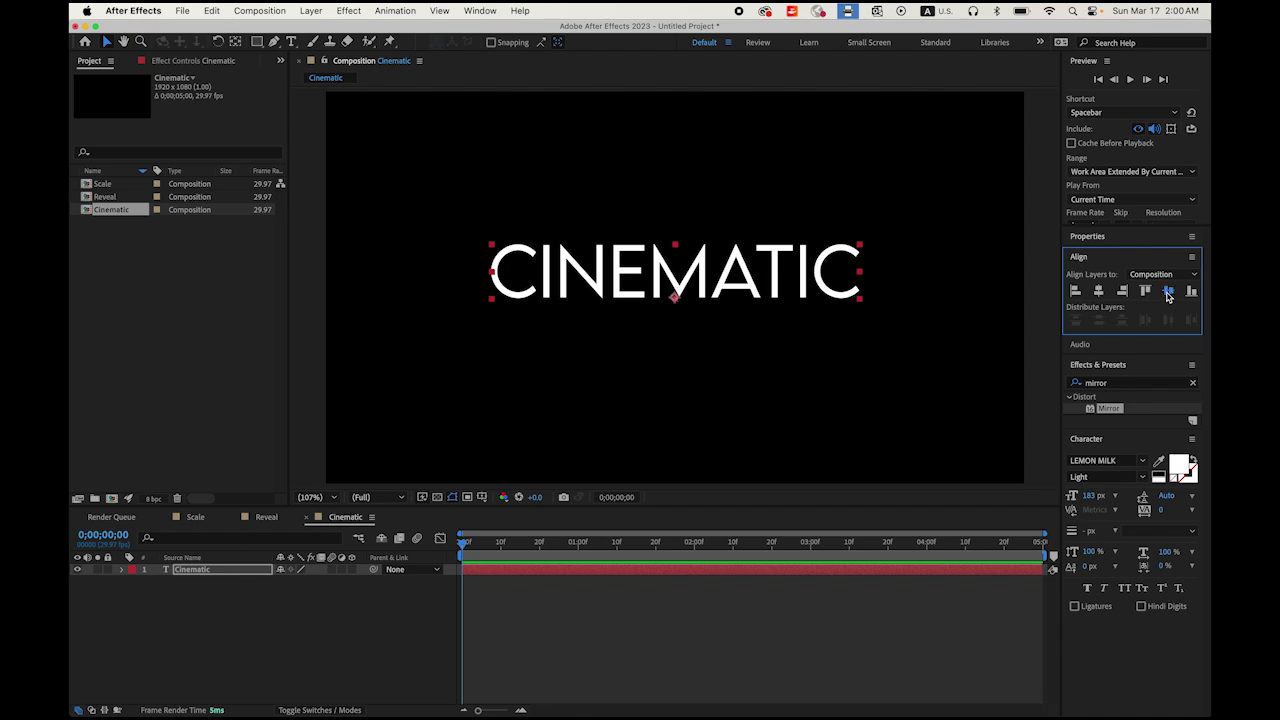
{"action": "left_click", "coordinate": [1168, 290]}
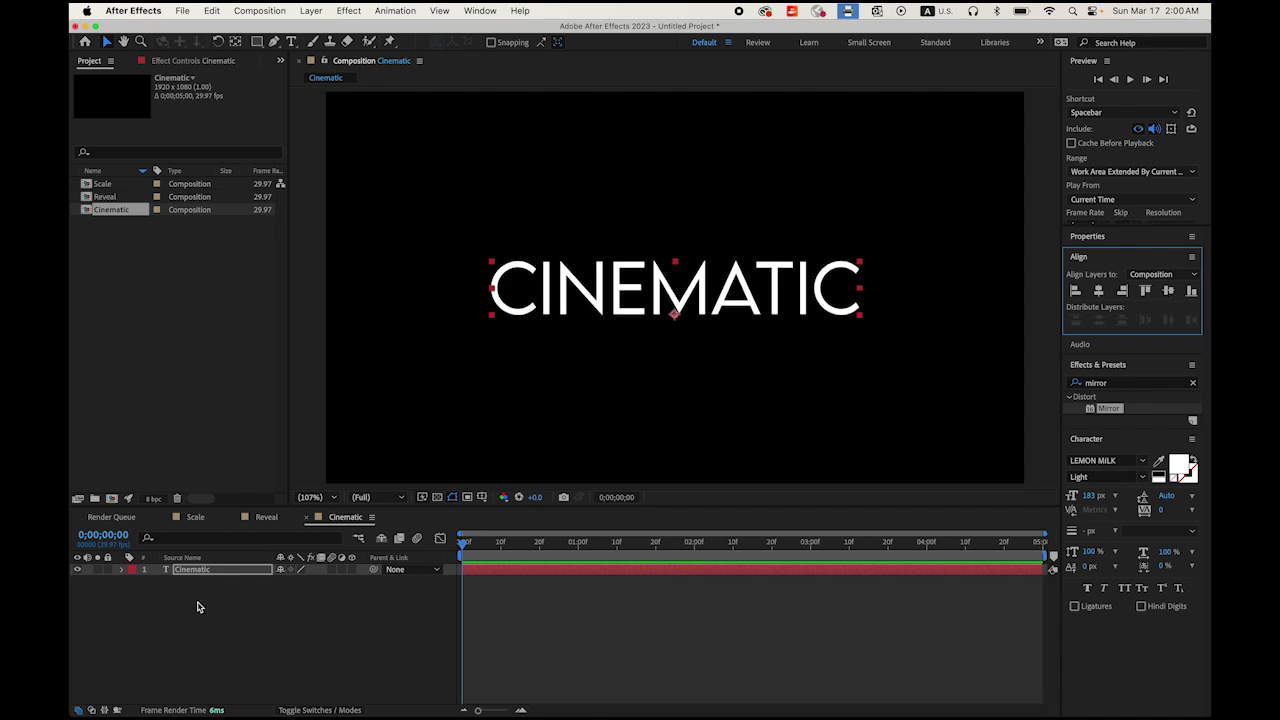
- Add a text animator to the "Cinematic" layer with the Blur, Scale and Opacity properties
{"action": "left_click", "coordinate": [121, 570]}
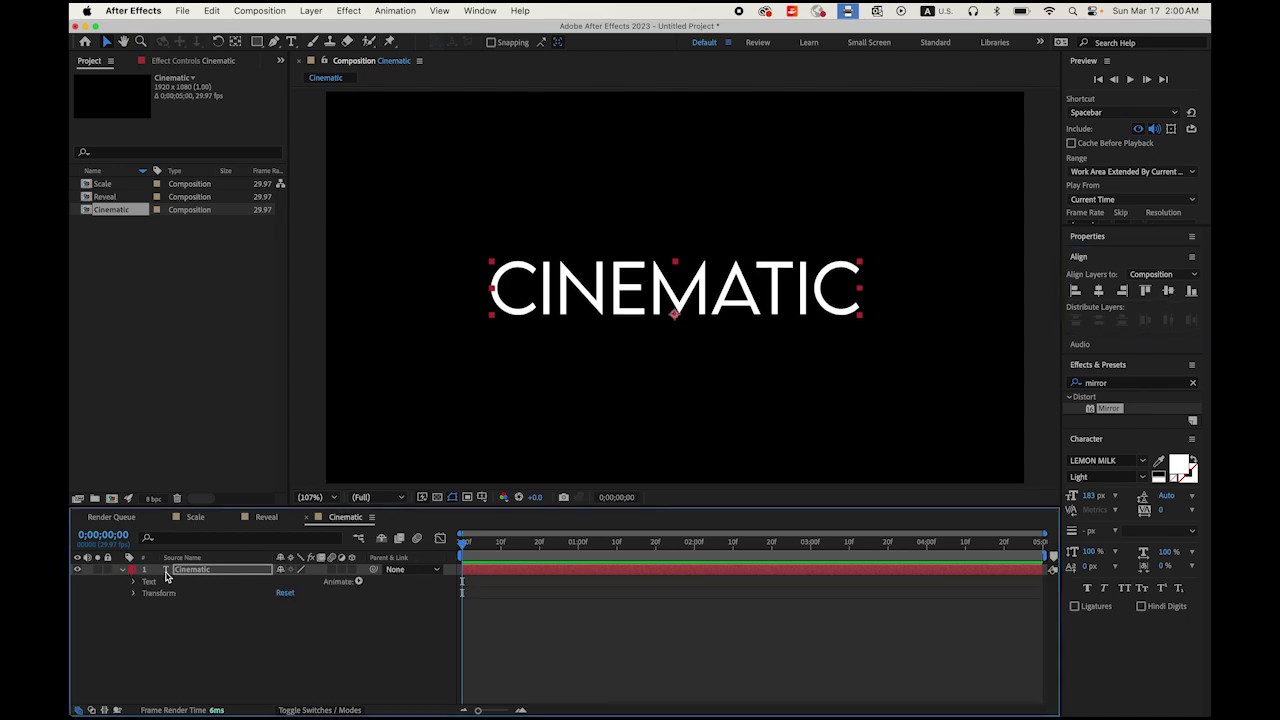
{"action": "left_click", "coordinate": [359, 582]}
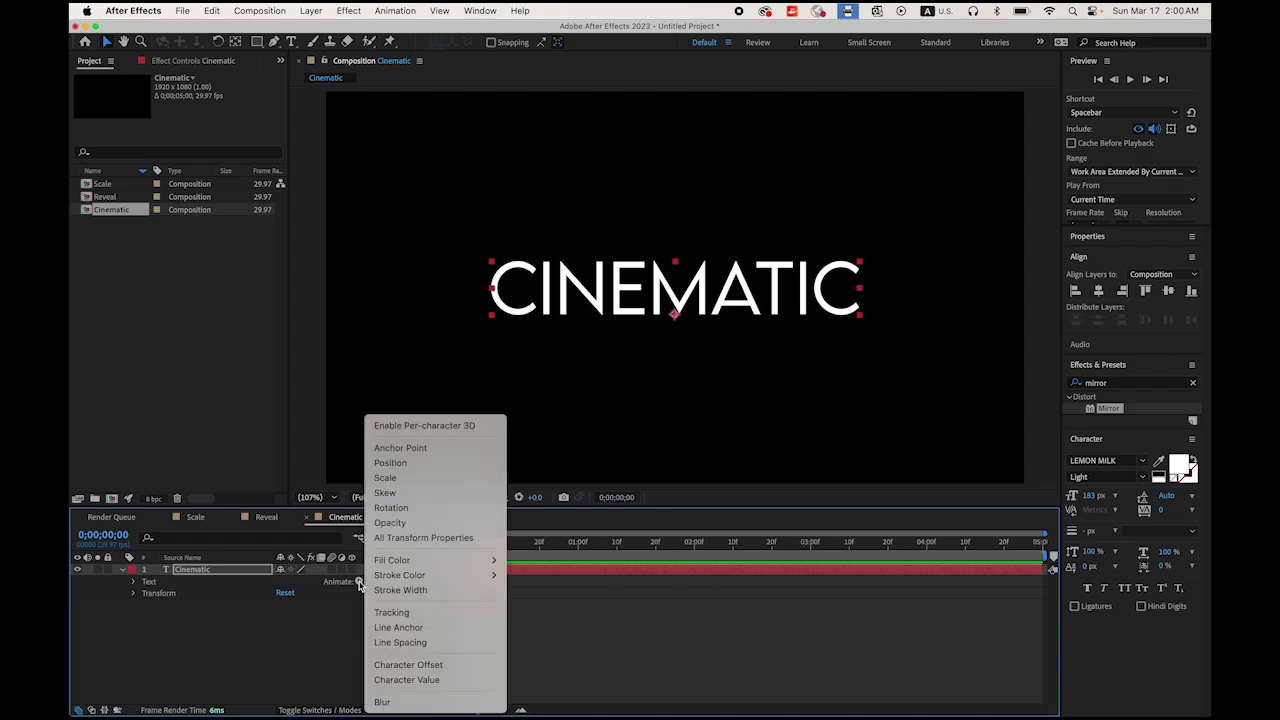
{"action": "left_click", "coordinate": [443, 705]}
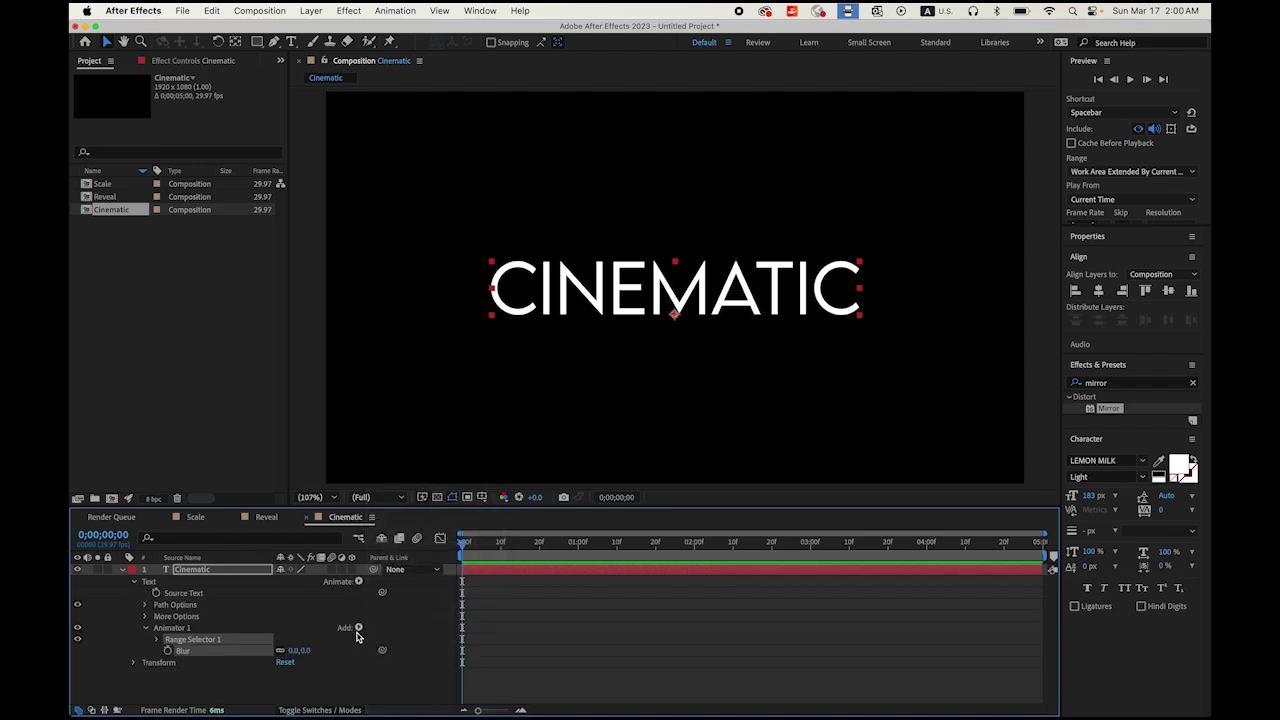
{"action": "left_click", "coordinate": [362, 628]}
{"action": "mouse_move", "coordinate": [363, 629]}
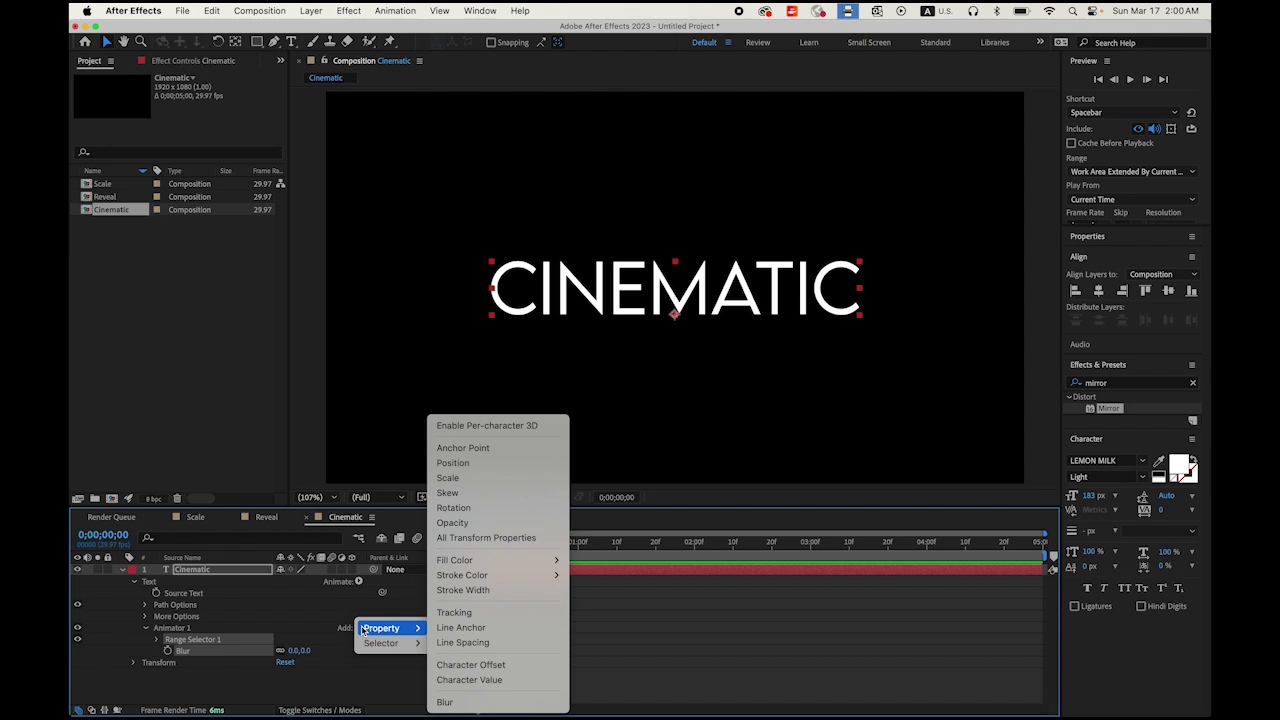
{"action": "left_click", "coordinate": [481, 479]}
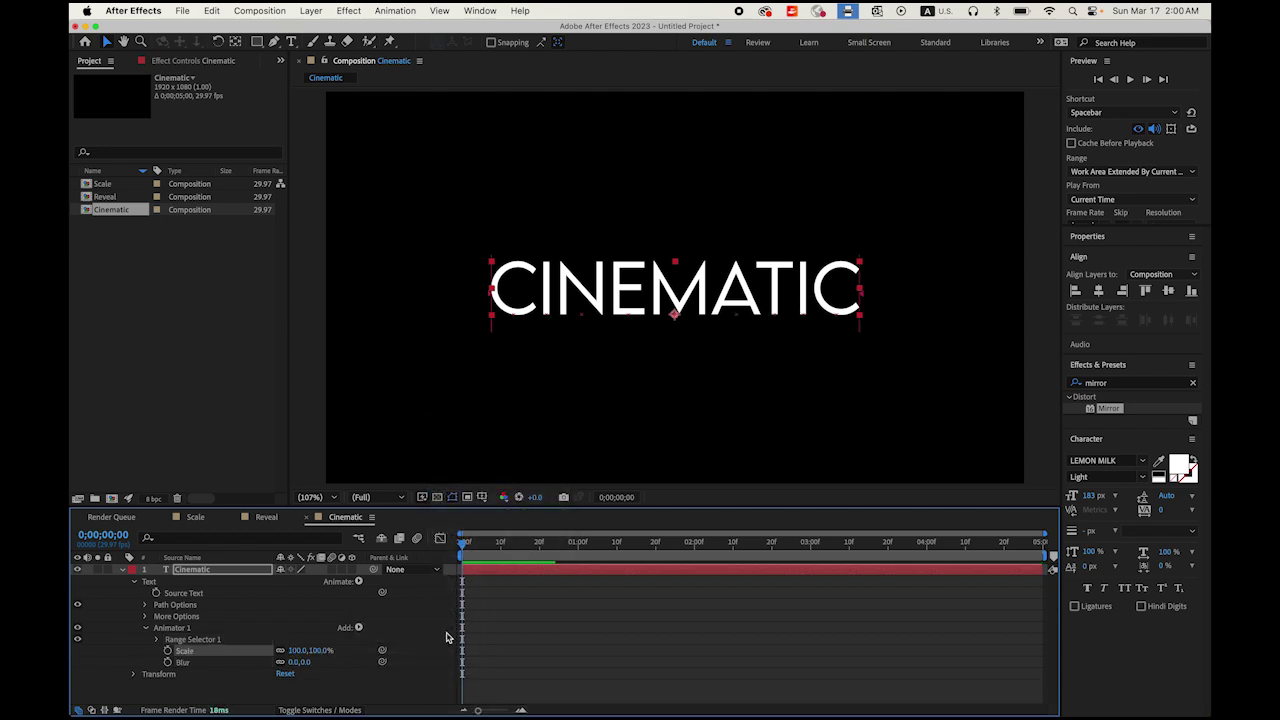
{"action": "left_click", "coordinate": [360, 628]}
{"action": "mouse_move", "coordinate": [362, 630]}
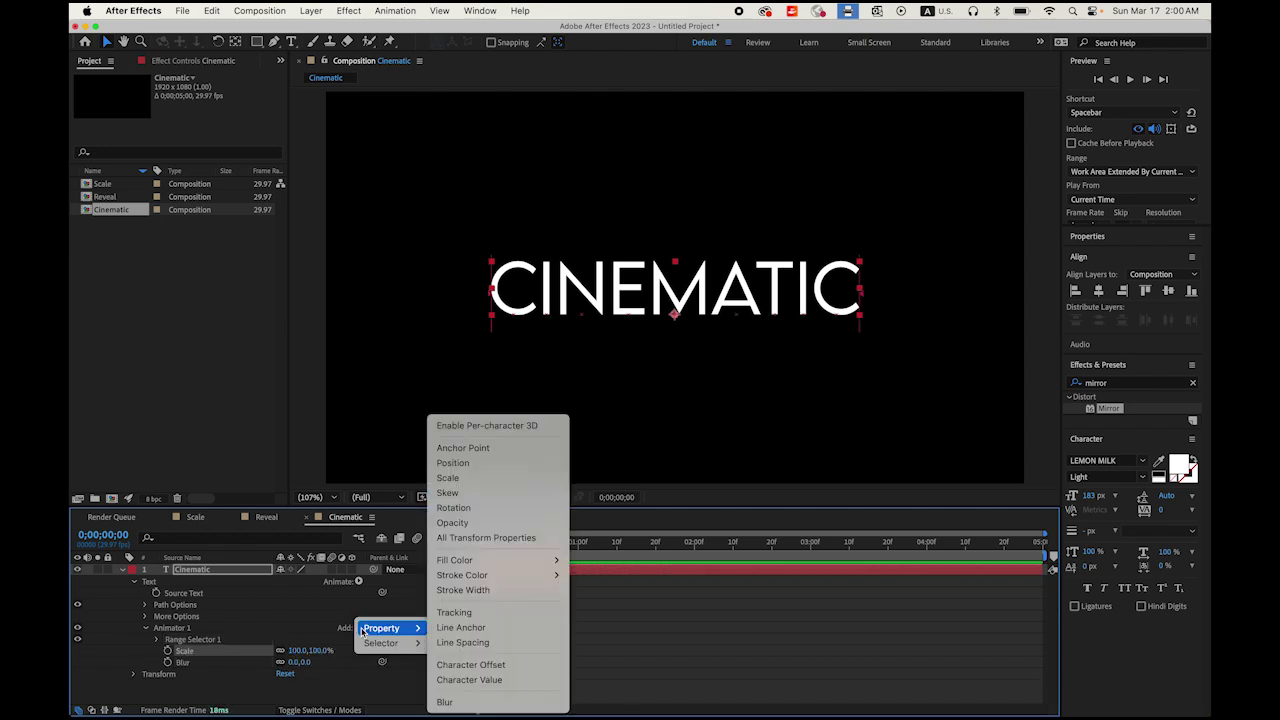
{"action": "left_click", "coordinate": [455, 522]}
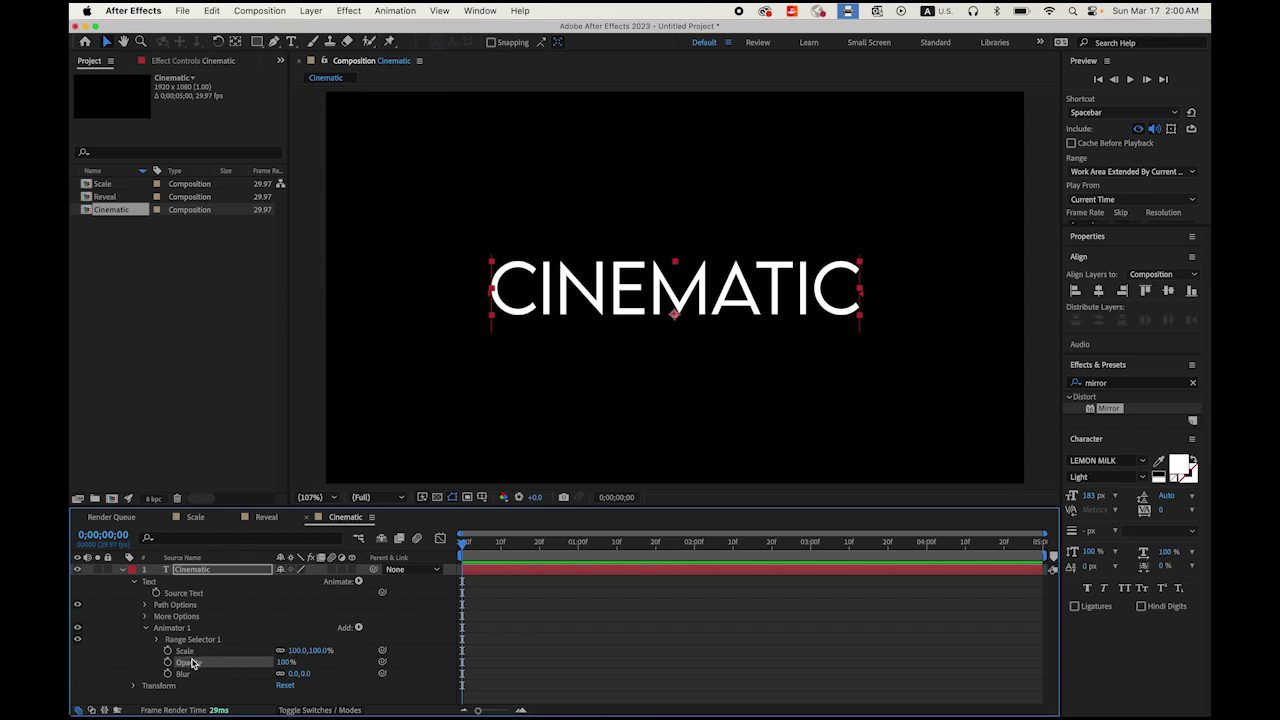
- Set the animator's Scale to 150% and its Blur to 100
{"action": "left_click", "coordinate": [296, 651]}
{"action": "type", "text": "150"}
{"action": "key", "text": "Return"}
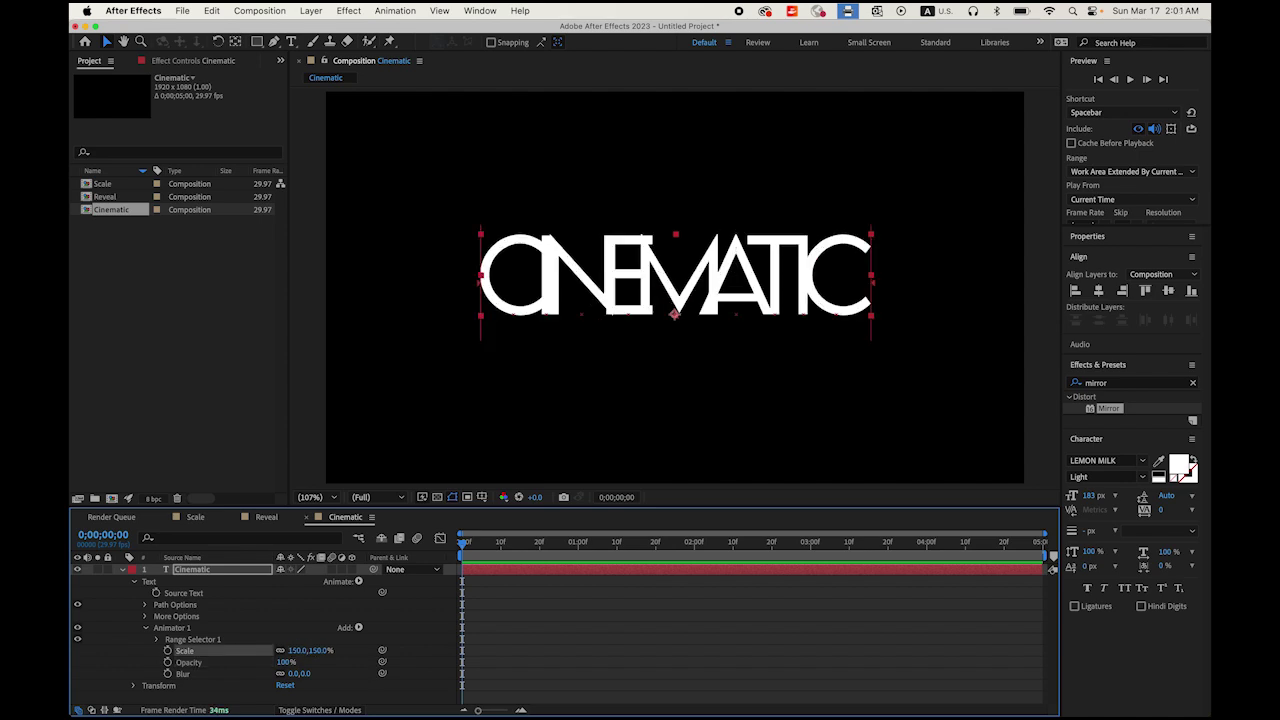
{"action": "left_click", "coordinate": [293, 673]}
{"action": "type", "text": "100"}
{"action": "key", "text": "Return"}
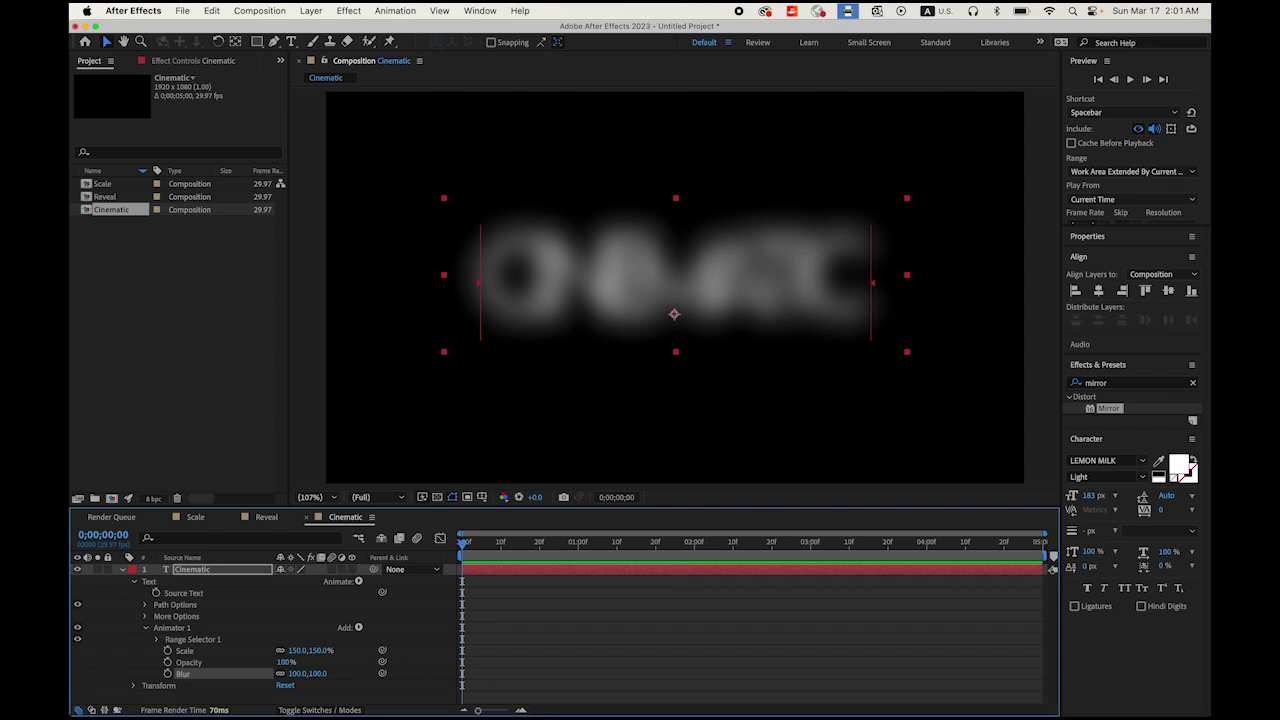
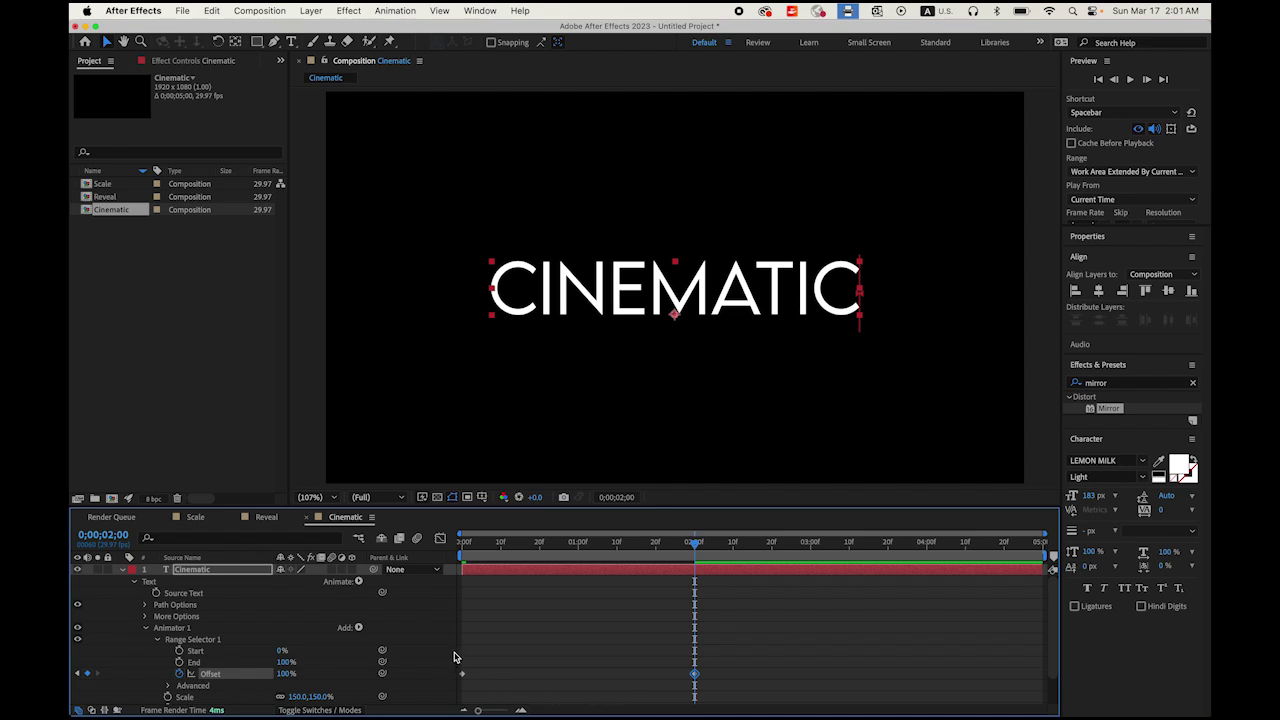
- Set the Shape in the range selector's Advanced options to Ramp Up
{"action": "scroll", "coordinate": [240, 662], "scroll_direction": "down", "scroll_amount": 2}
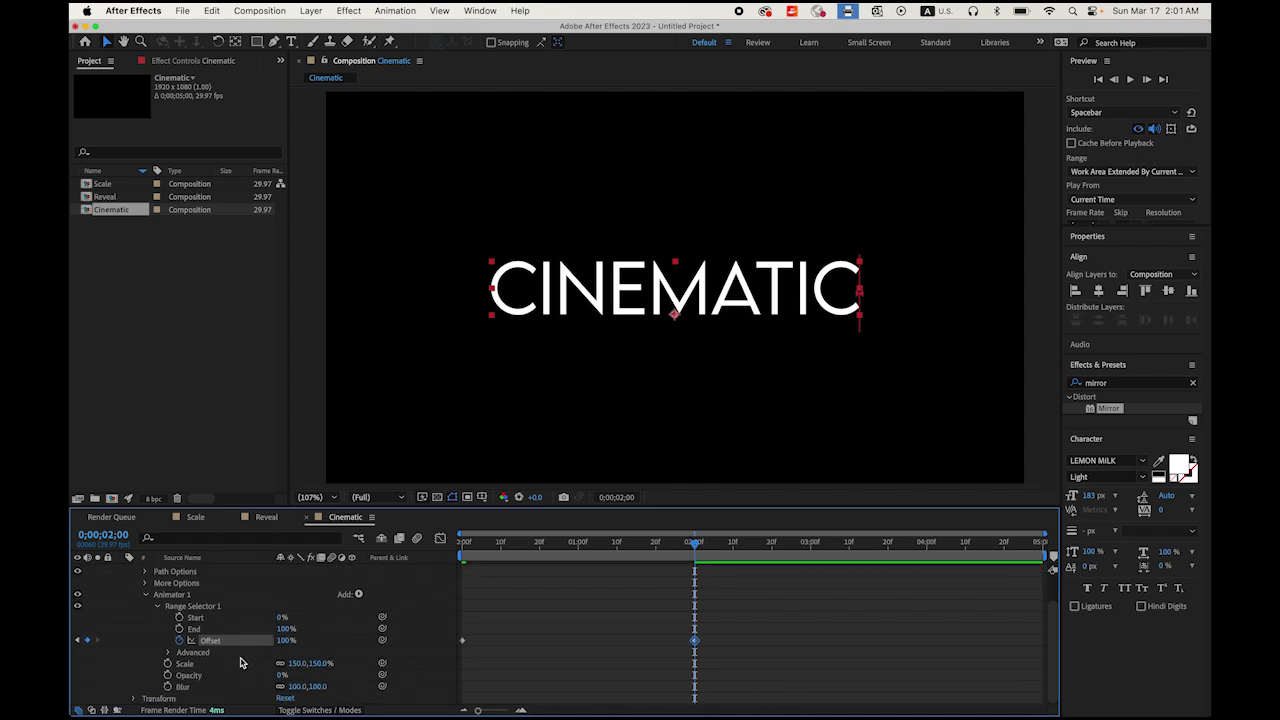
{"action": "left_click", "coordinate": [167, 656]}
{"action": "scroll", "coordinate": [168, 657], "scroll_direction": "down", "scroll_amount": 3}
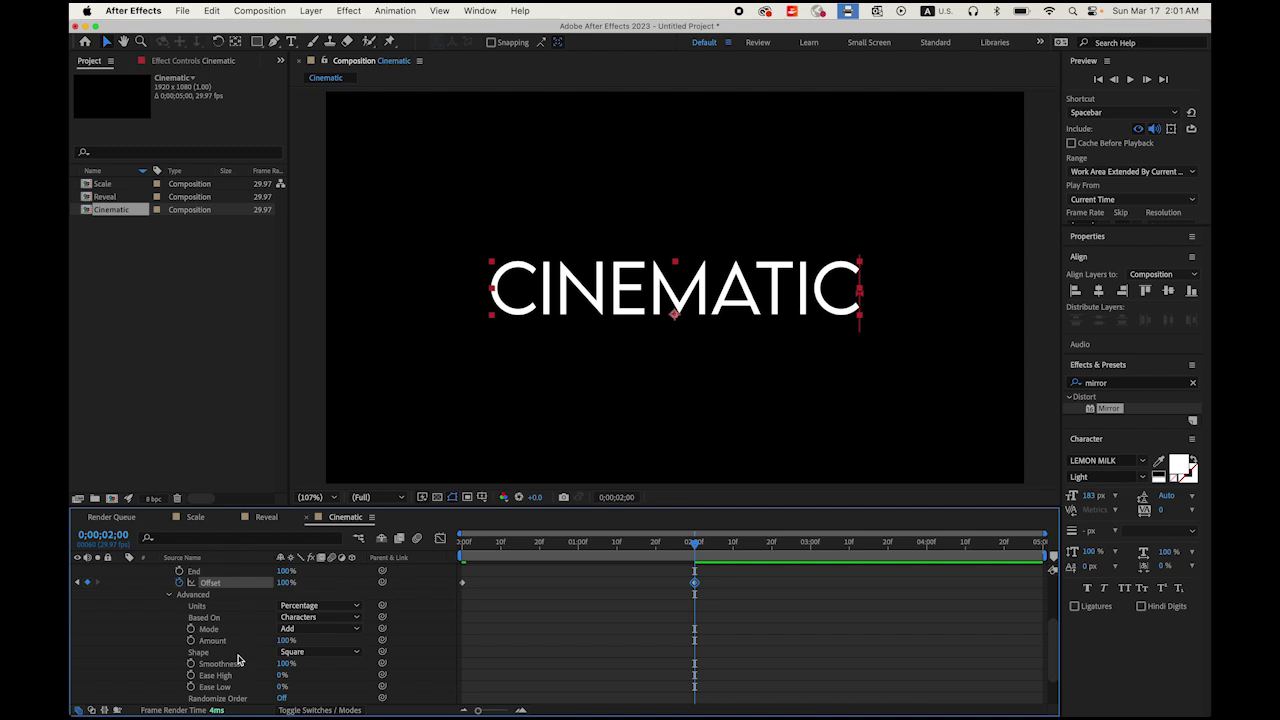
{"action": "left_click", "coordinate": [341, 651]}
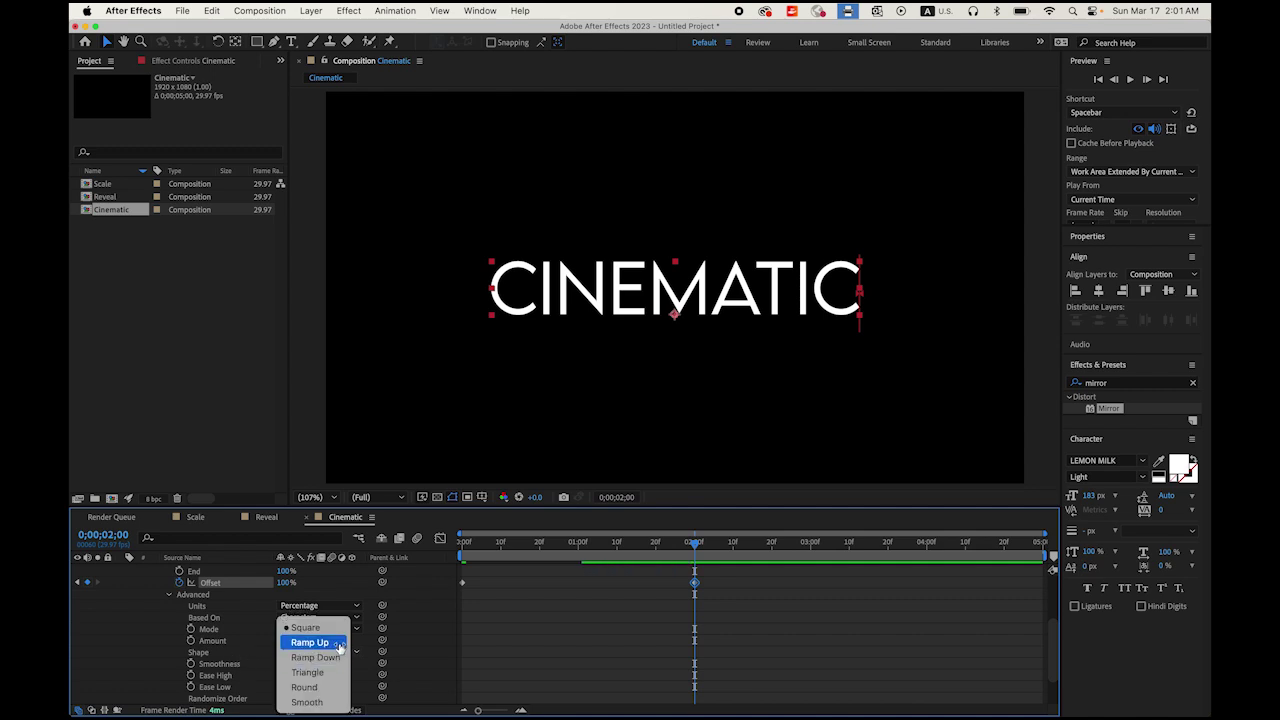
{"action": "left_click", "coordinate": [340, 645]}
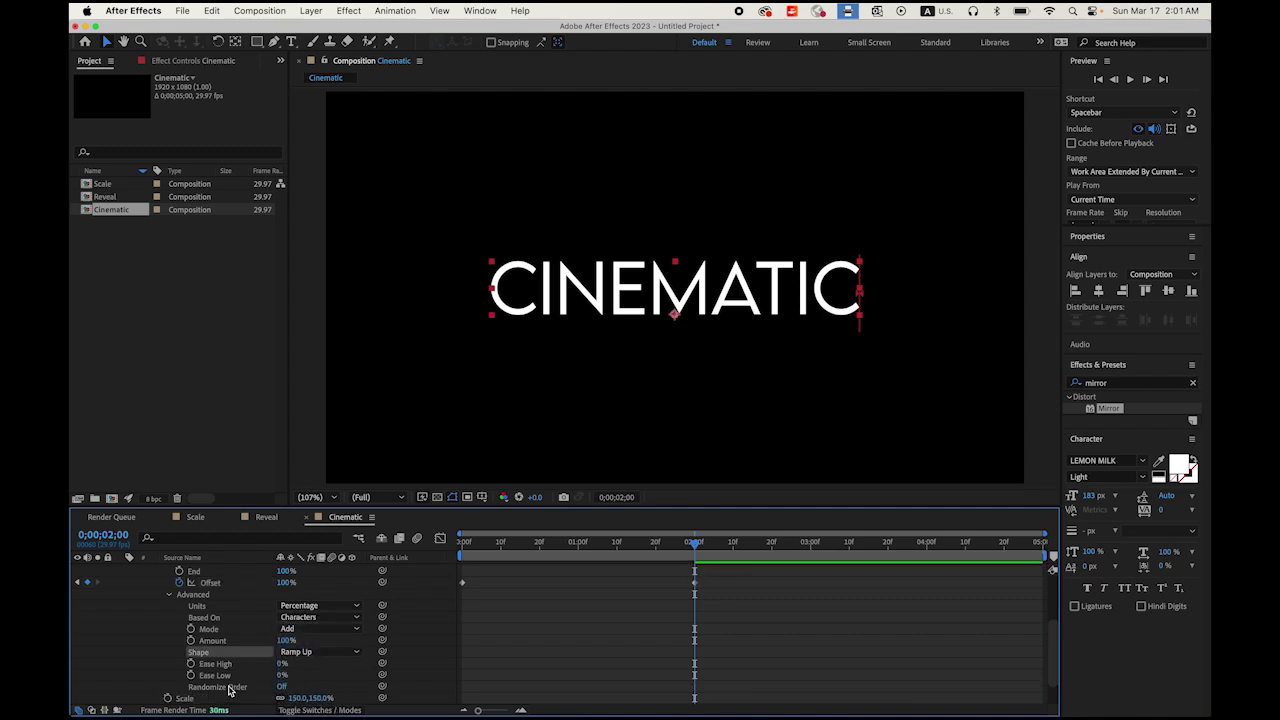
- Turn on Randomize Order for the range selector and preview the text animation from the first frame
{"action": "left_click", "coordinate": [281, 688]}
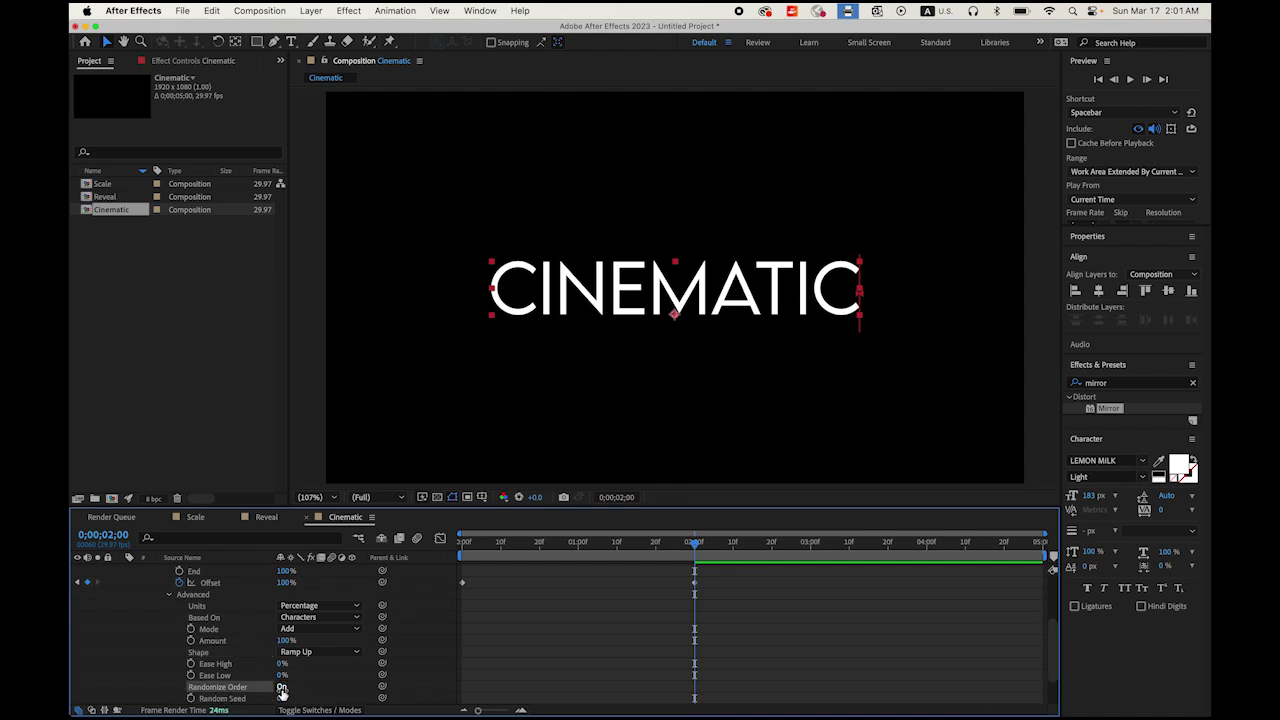
{"action": "left_click_drag", "start_coordinate": [697, 549], "coordinate": [462, 549]}
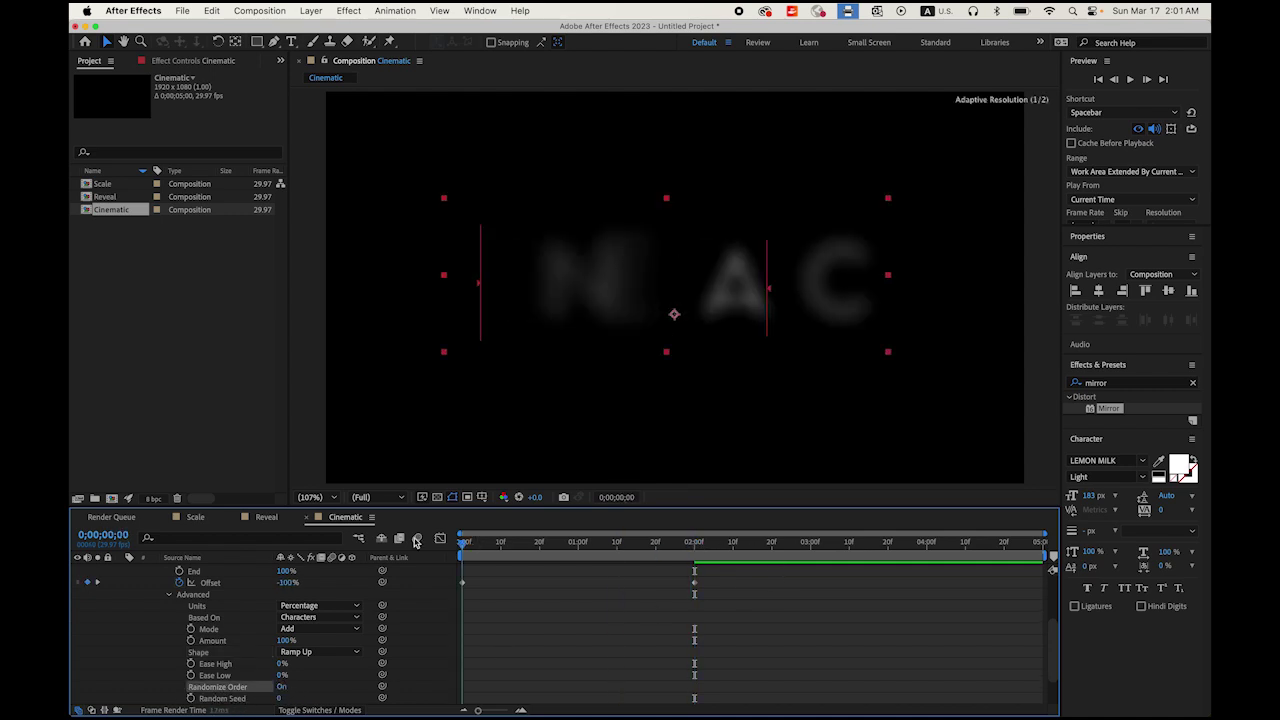
{"action": "key", "text": "space"}
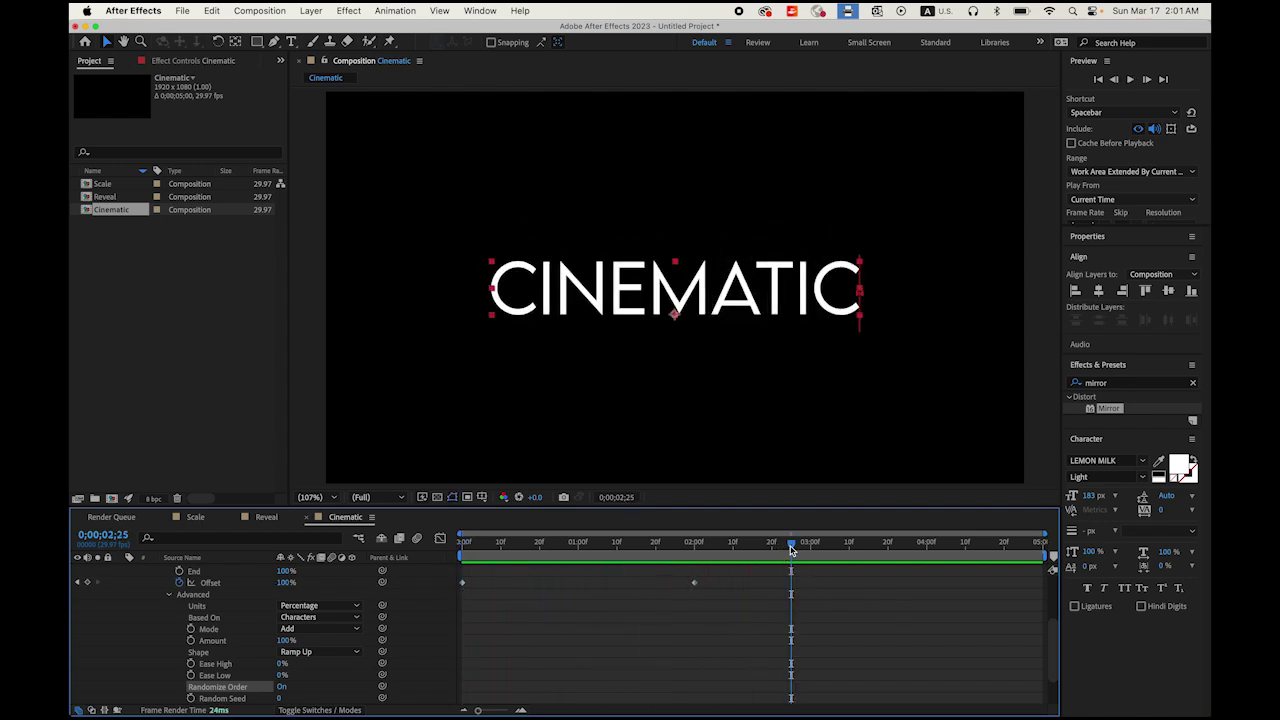
{"action": "mouse_move", "coordinate": [790, 549]}
{"action": "left_mouse_down"}
{"action": "mouse_move", "coordinate": [529, 549]}
{"action": "mouse_move", "coordinate": [465, 630]}
{"action": "left_mouse_up"}
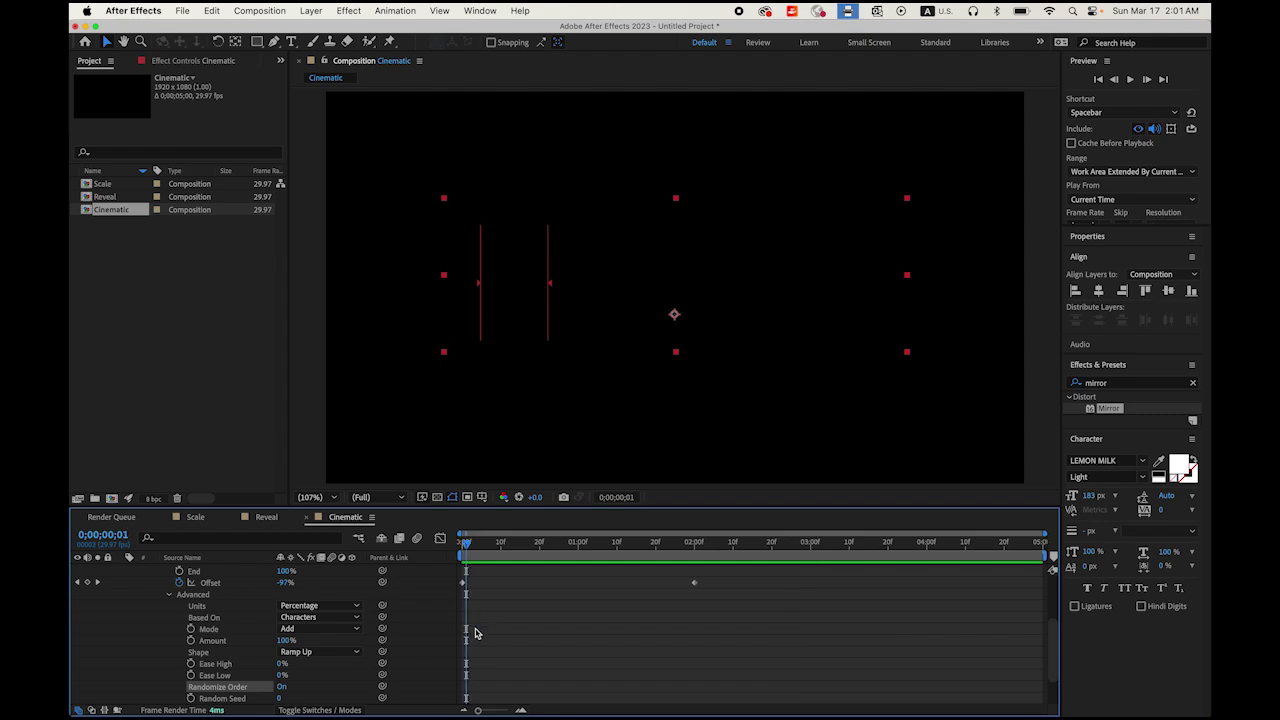
{"action": "key", "text": "Home"}
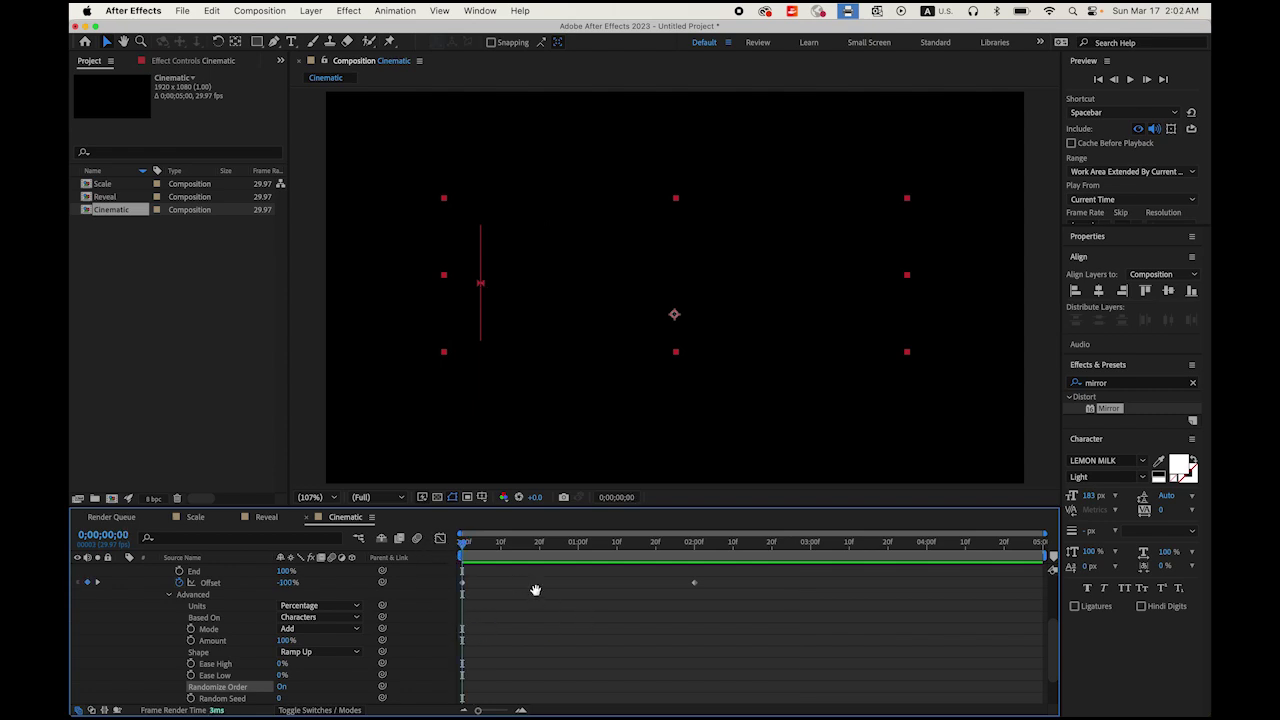
{"action": "key", "text": "space"}
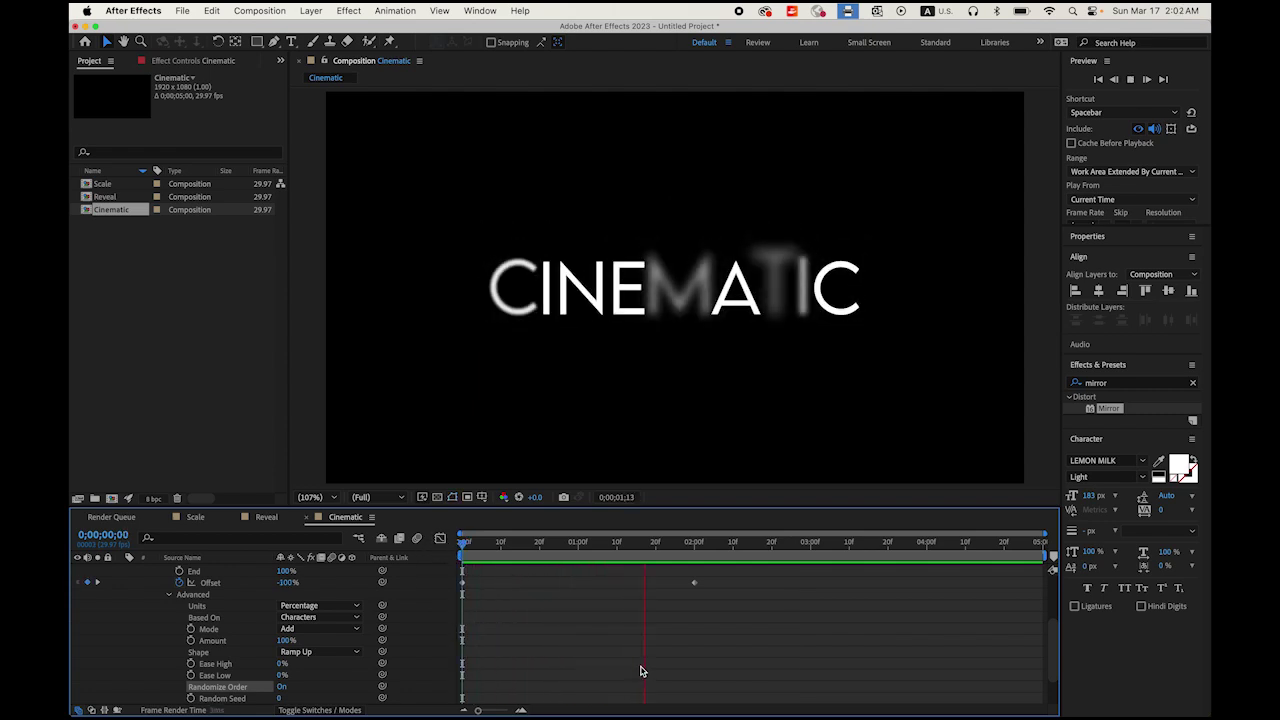
{"action": "key", "text": "space"}
- Apply Easy Ease In to both range selector Offset keyframes and preview the animation from the first frame
{"action": "left_click_drag", "start_coordinate": [731, 606], "coordinate": [458, 572]}
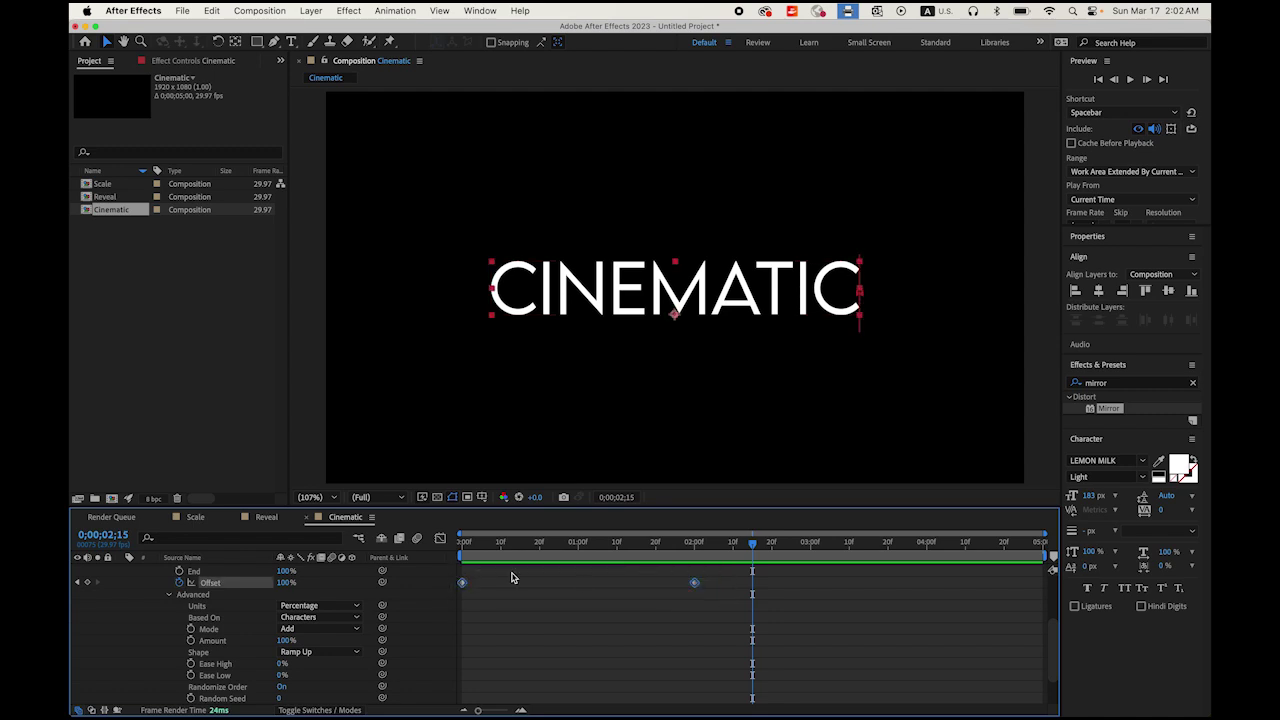
{"action": "right_click", "coordinate": [697, 586]}
{"action": "mouse_move", "coordinate": [778, 705]}
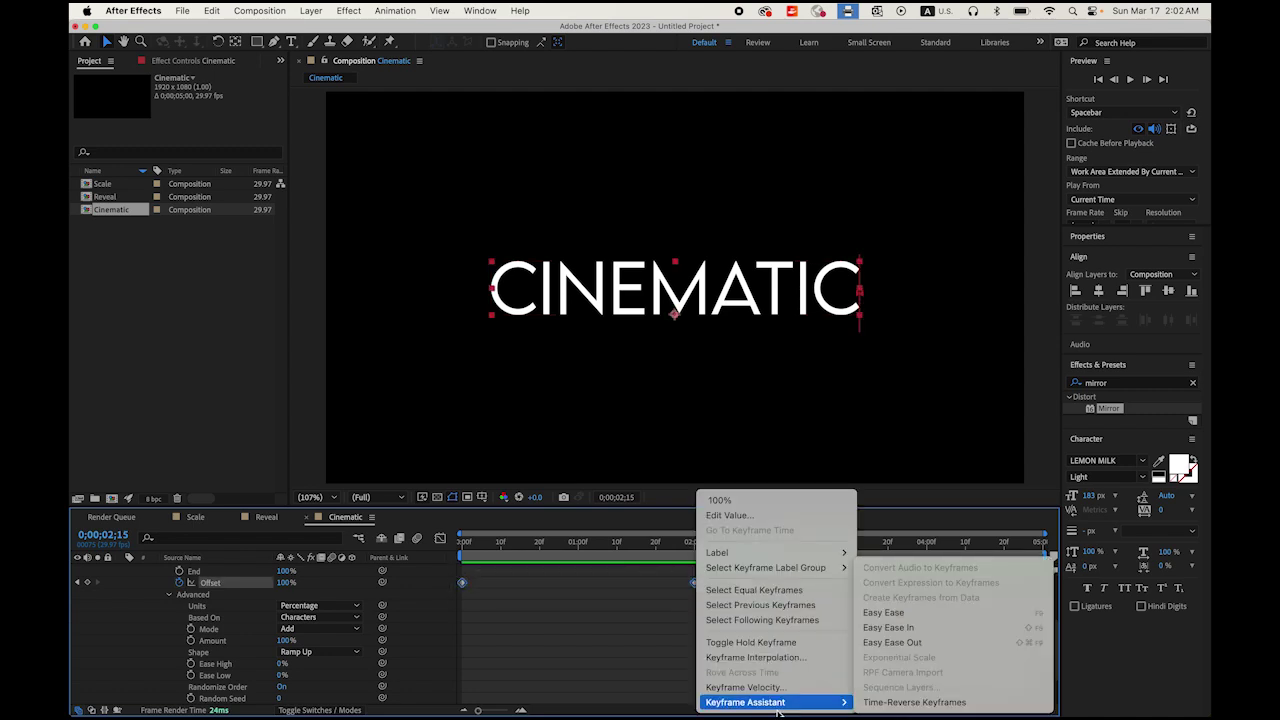
{"action": "left_click", "coordinate": [915, 627]}
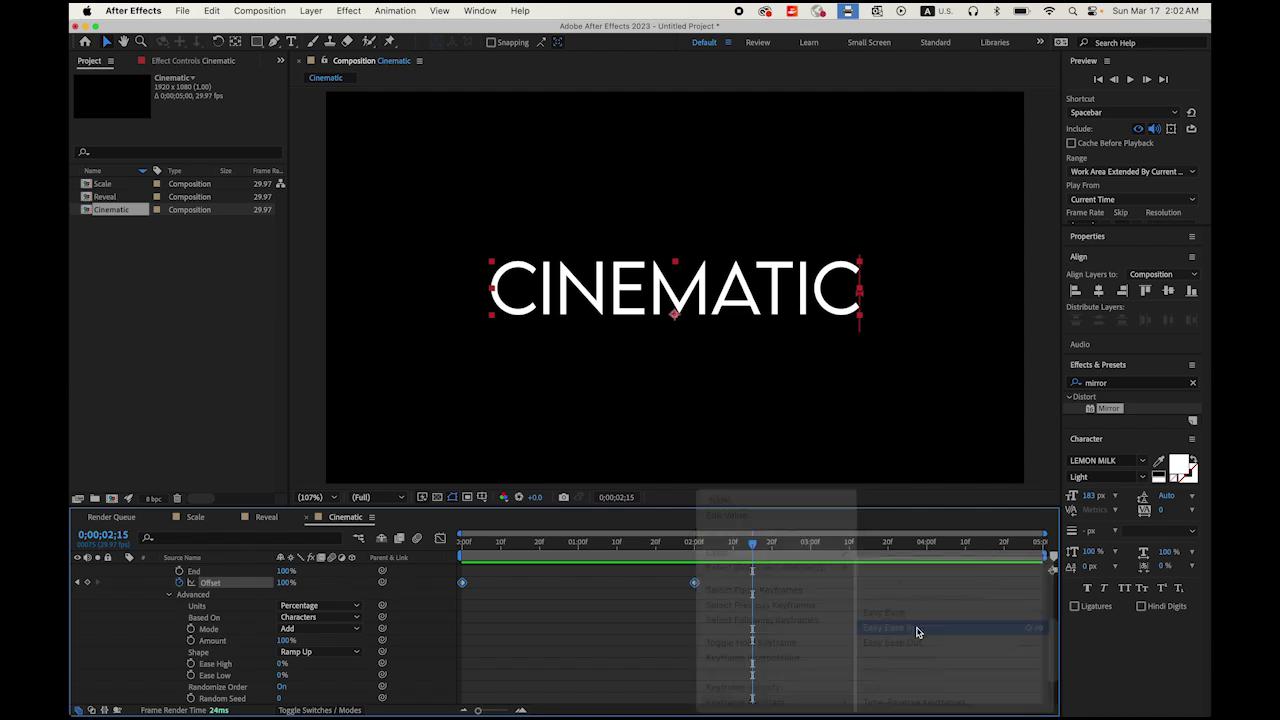
{"action": "left_click_drag", "start_coordinate": [752, 545], "coordinate": [463, 545]}
{"action": "key", "text": "space"}
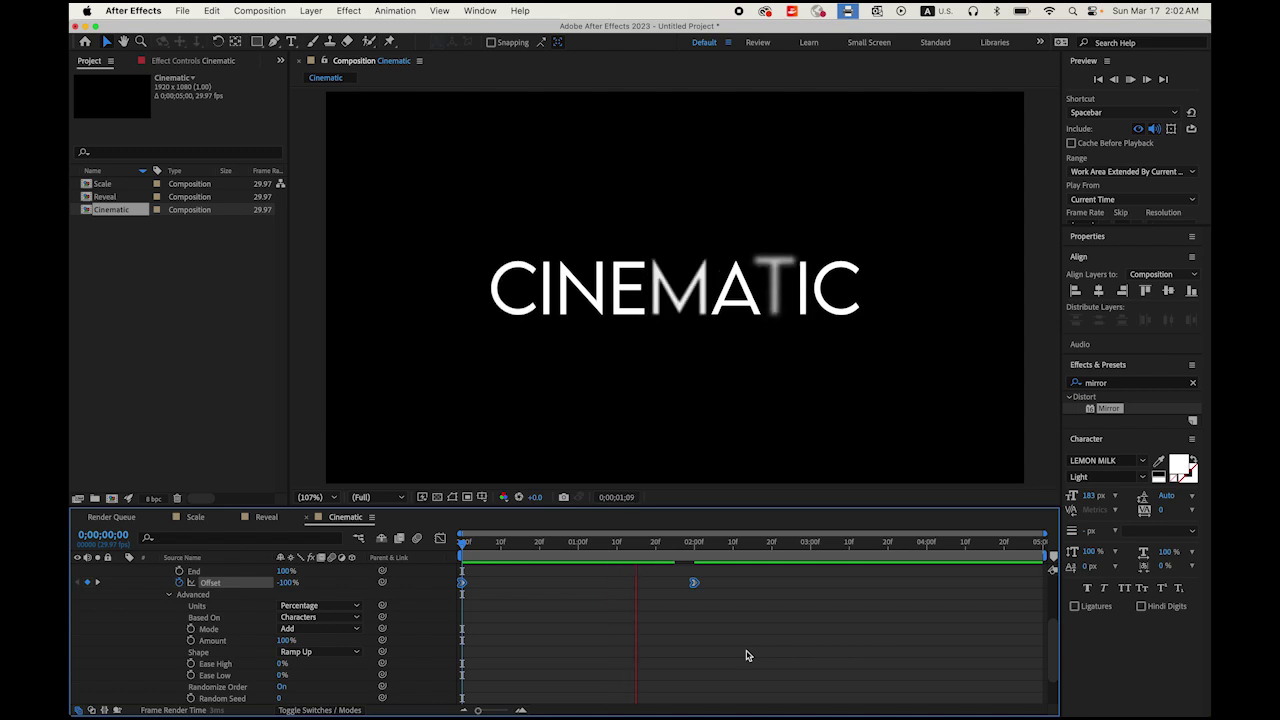
{"action": "left_click", "coordinate": [733, 545]}
{"action": "key", "text": "Home"}
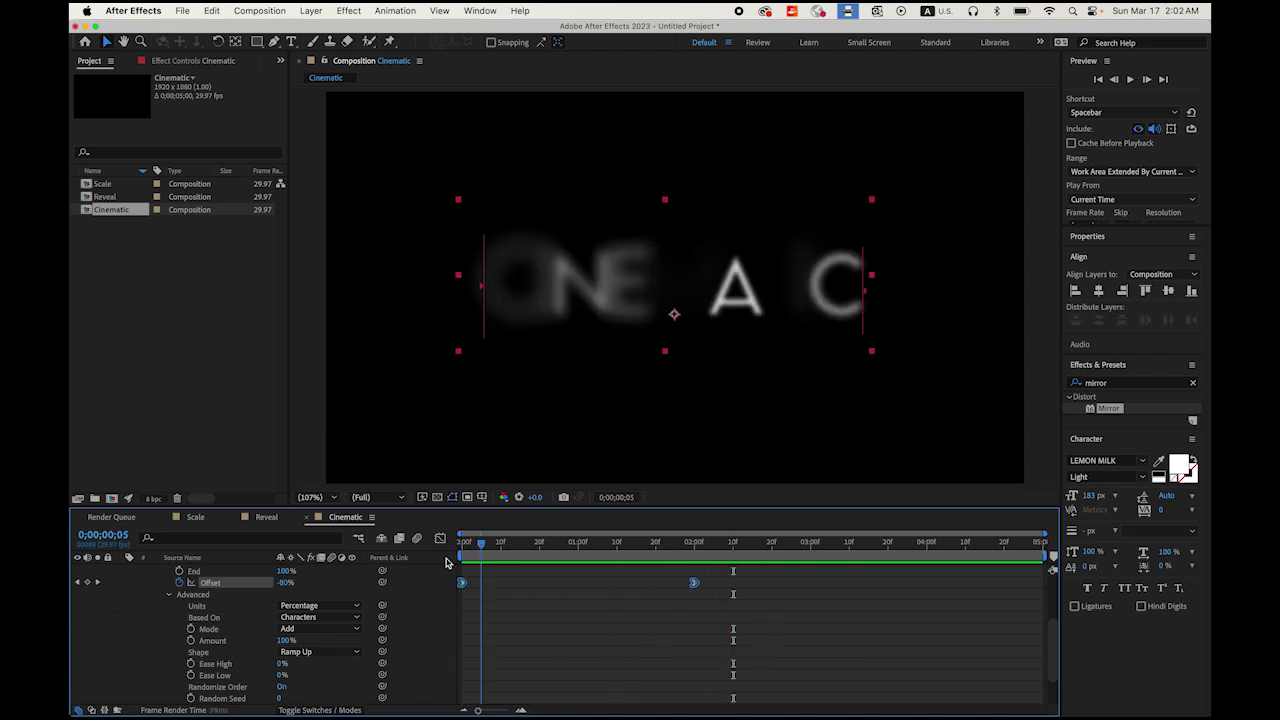
{"action": "key", "text": "space"}
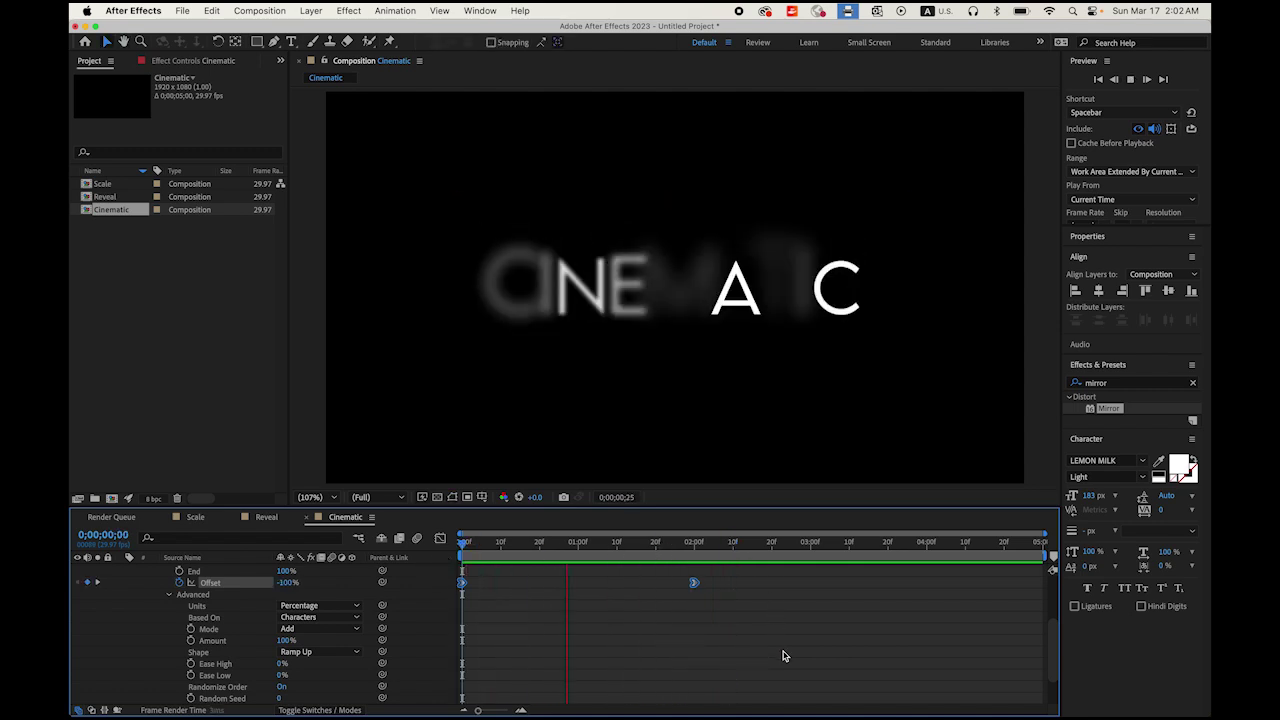
{"action": "key", "text": "space"}
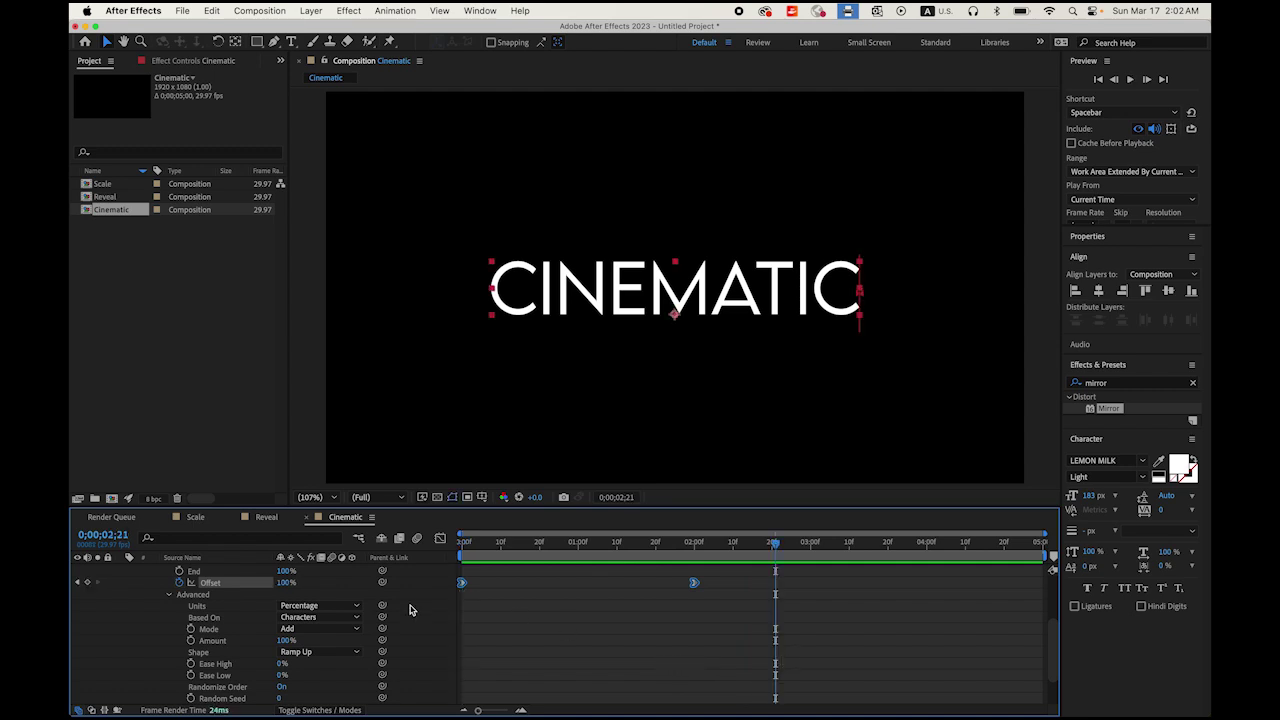
- Create a fourth 1920x1080 composition named Mirror with a duration of 0;00;05;00
{"action": "left_click", "coordinate": [112, 499]}
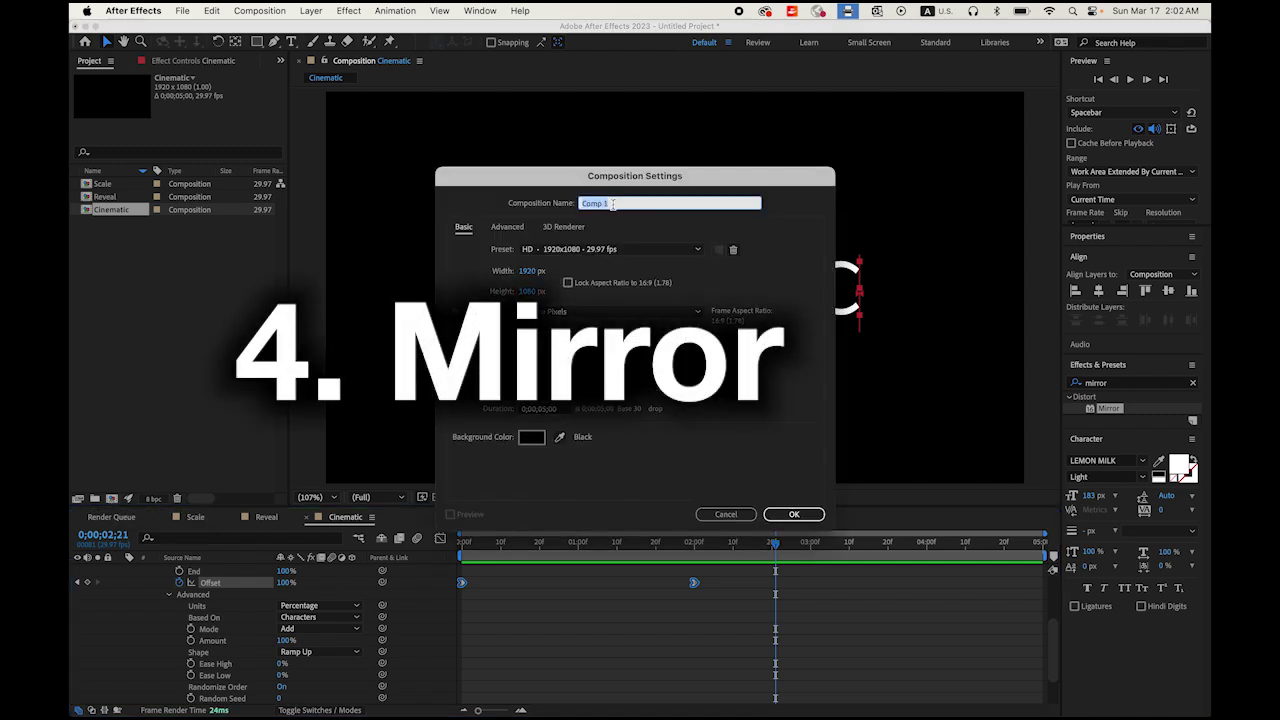
{"action": "type", "text": "Mirror"}
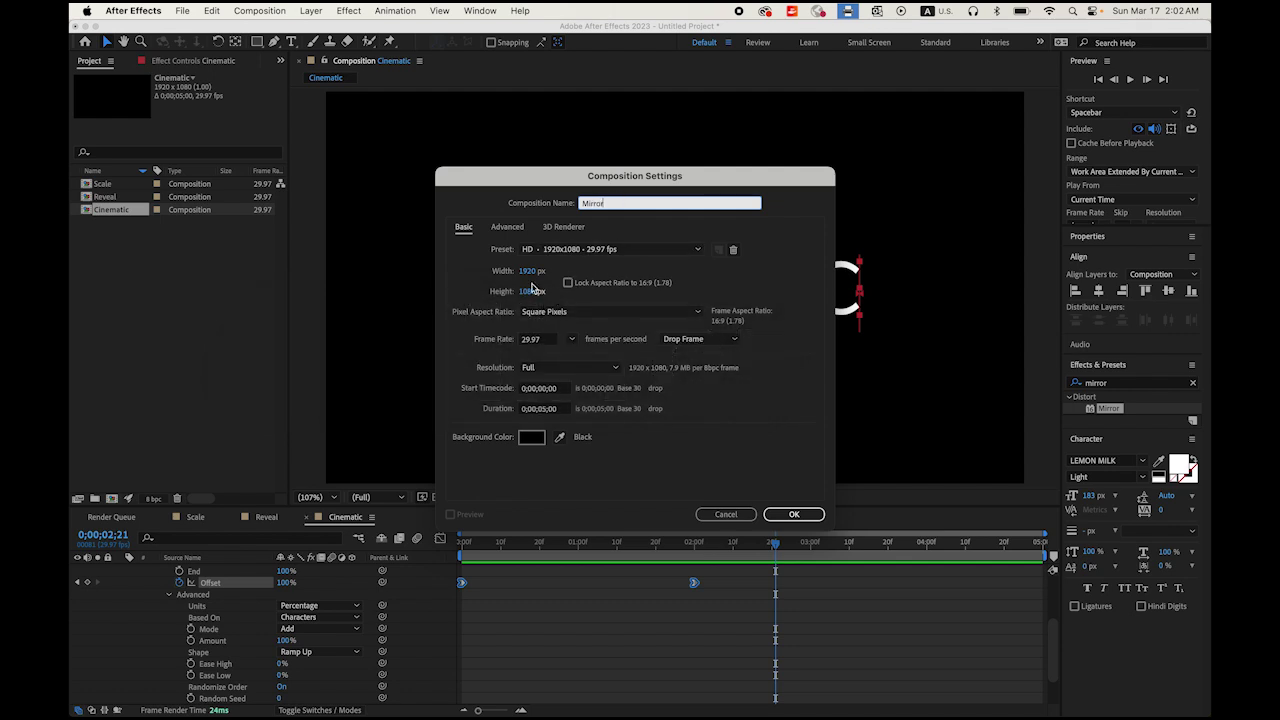
{"action": "left_click", "coordinate": [553, 410]}
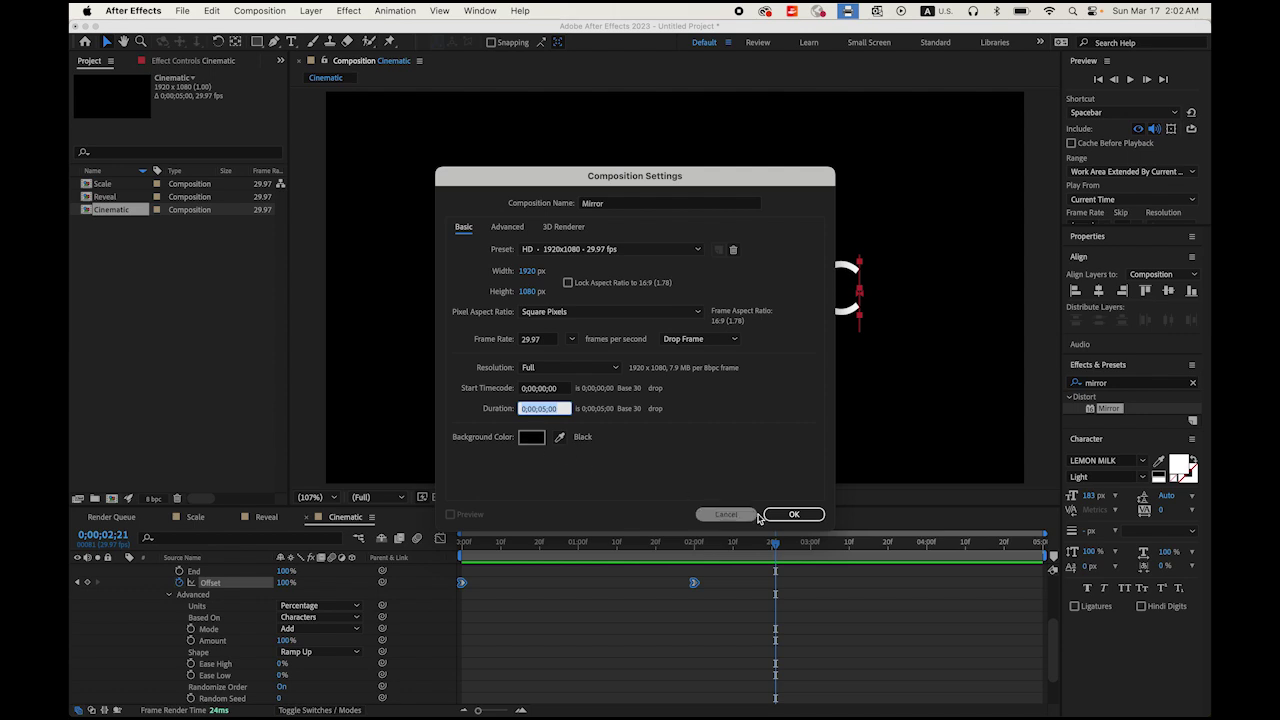
{"action": "left_click", "coordinate": [793, 514]}
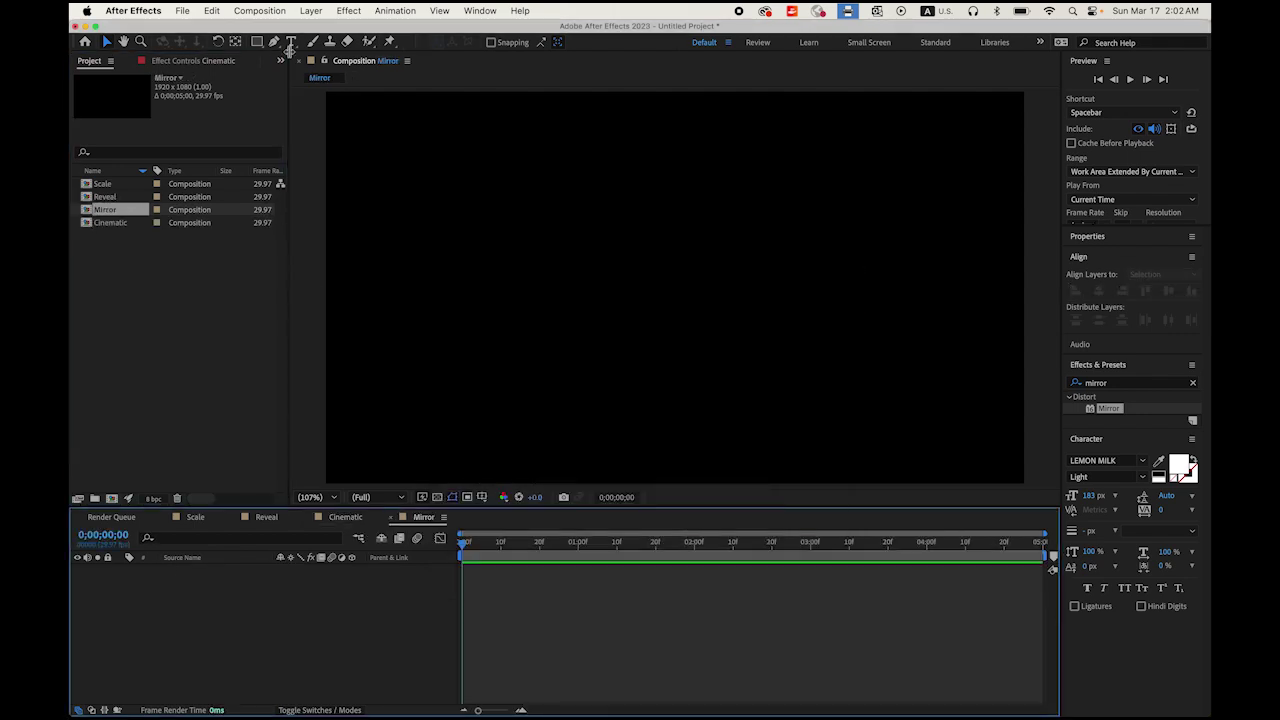
- Create a text layer reading MIRROR near the middle of the Mirror composition
{"action": "left_click", "coordinate": [289, 46]}
{"action": "left_click", "coordinate": [640, 303]}
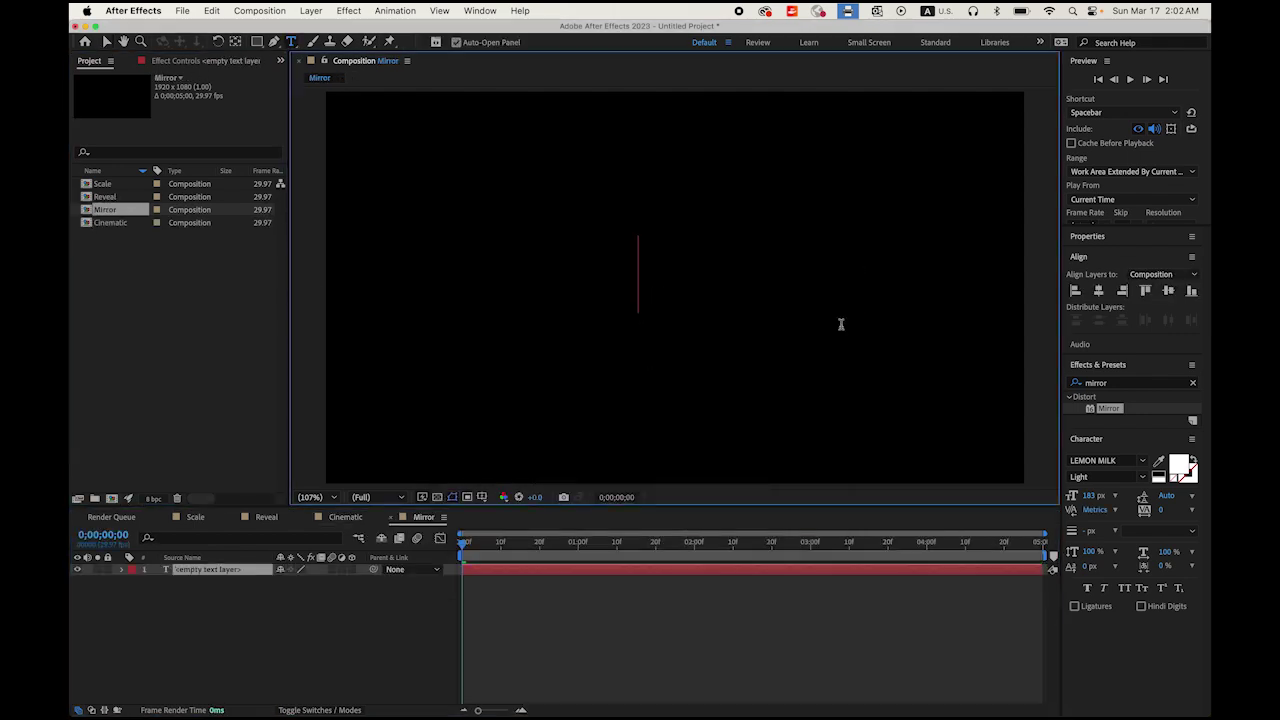
{"action": "type", "text": "MIRROE"}
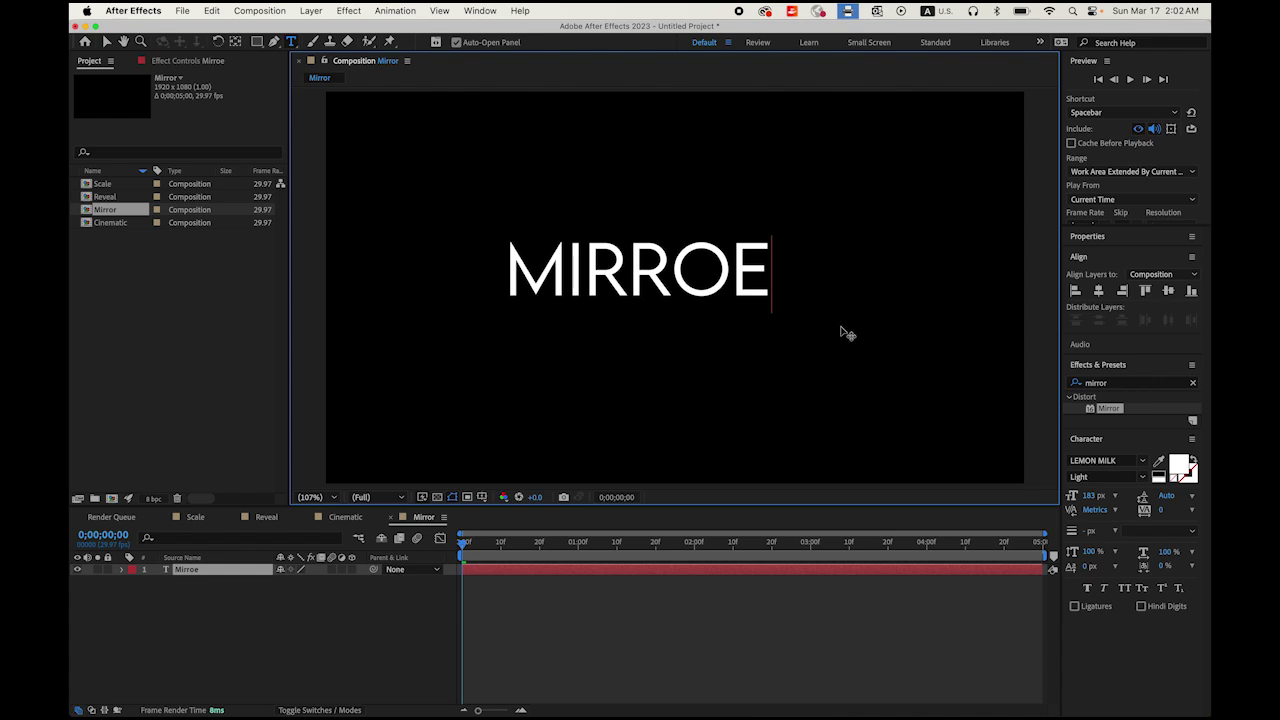
{"action": "key", "text": "BackSpace"}
{"action": "type", "text": "R"}
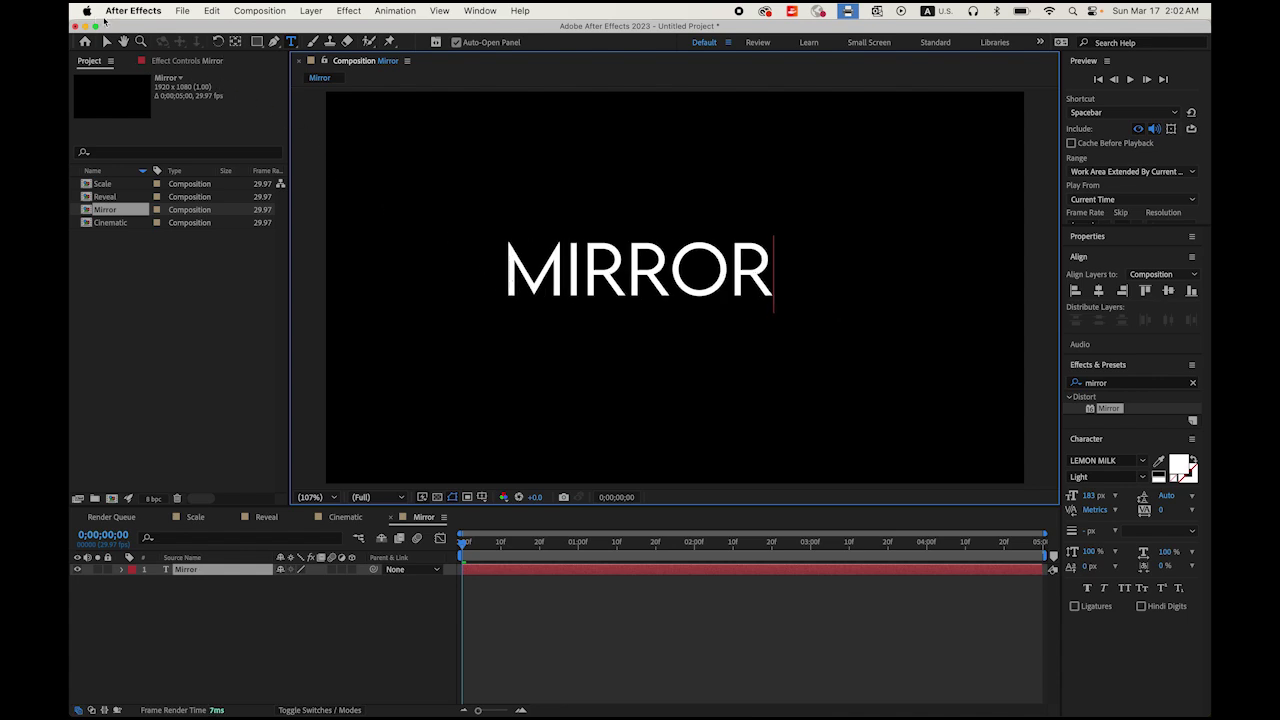
{"action": "left_click", "coordinate": [107, 41]}
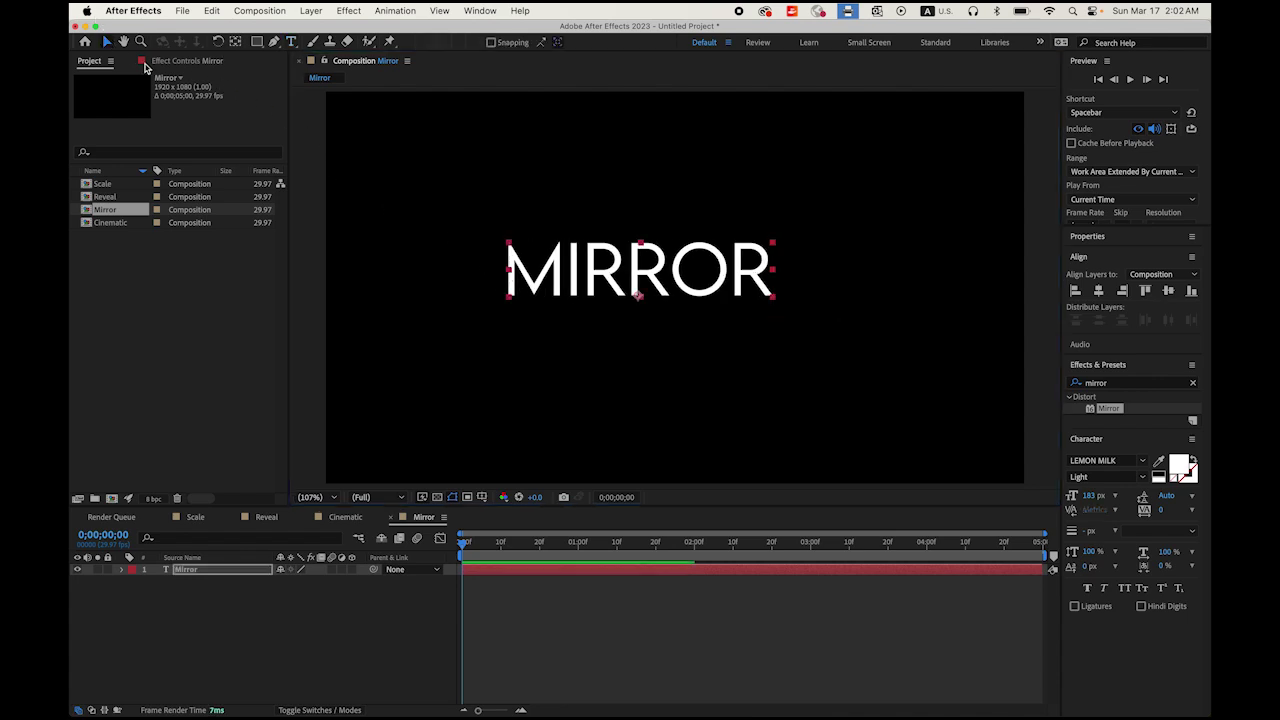
- Center the MIRROR text layer horizontally and vertically in the composition
{"action": "left_click", "coordinate": [1088, 237]}
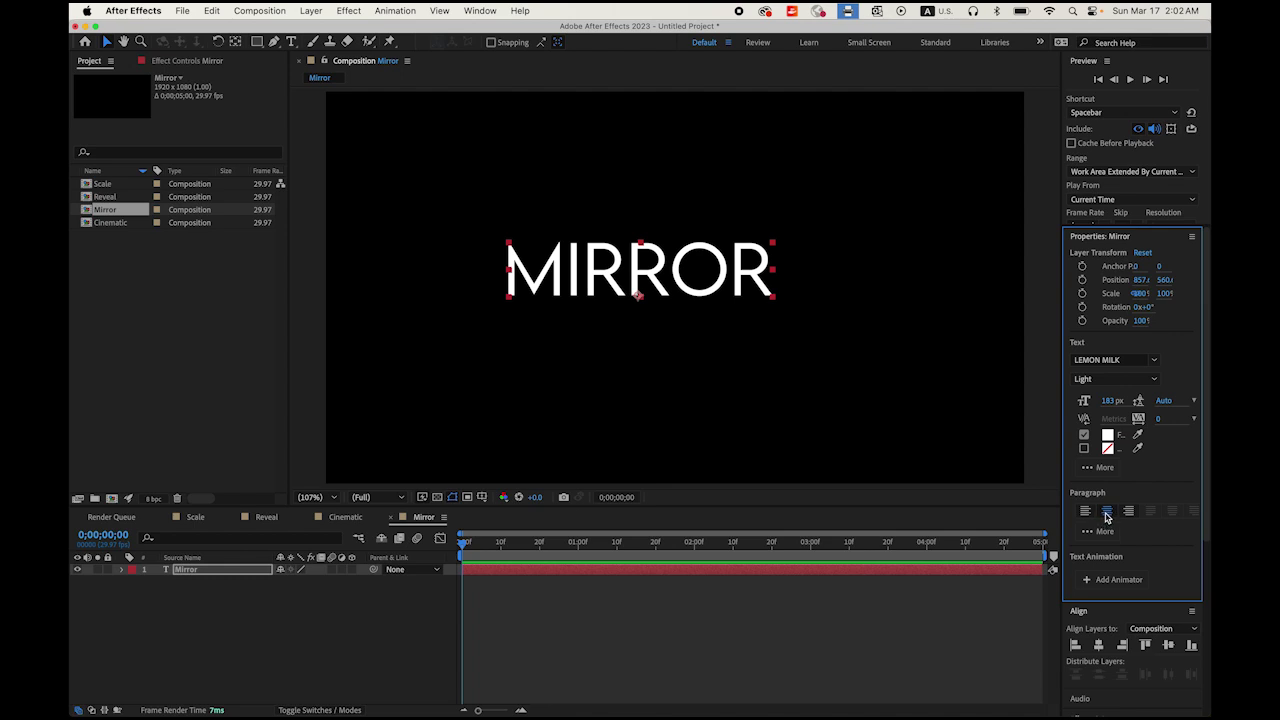
{"action": "left_click", "coordinate": [1119, 239]}
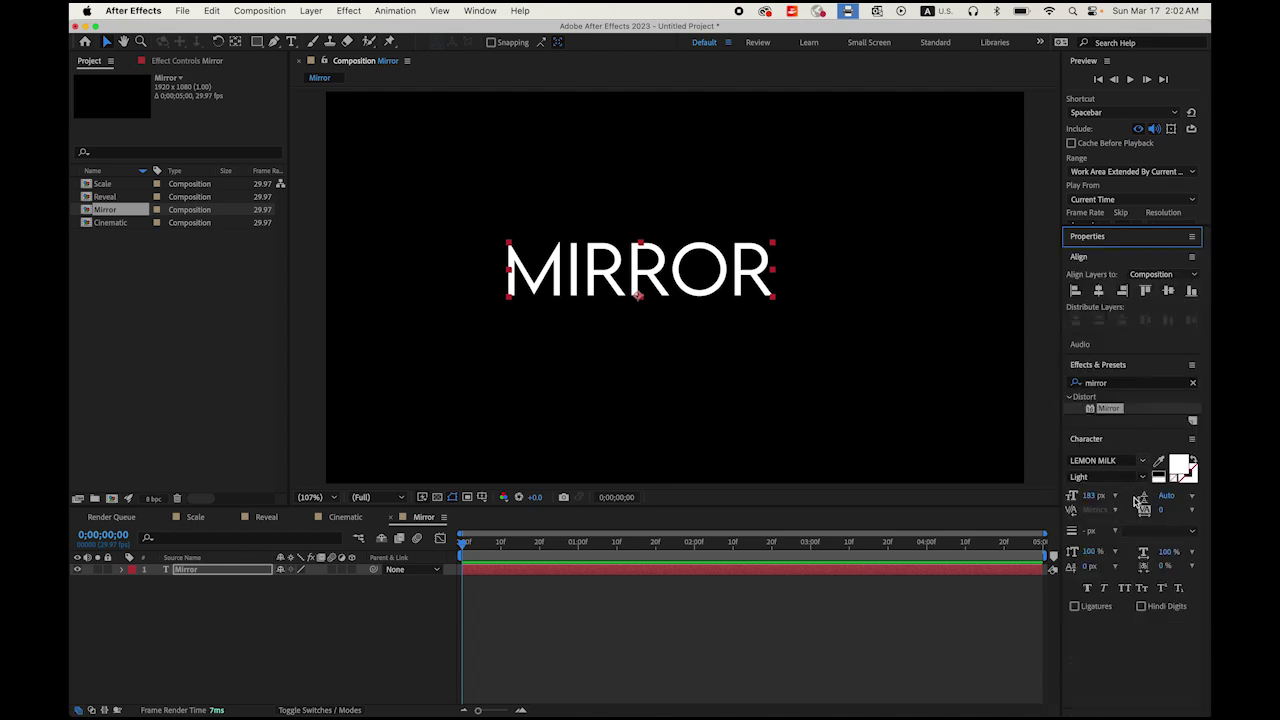
{"action": "left_click", "coordinate": [1100, 291]}
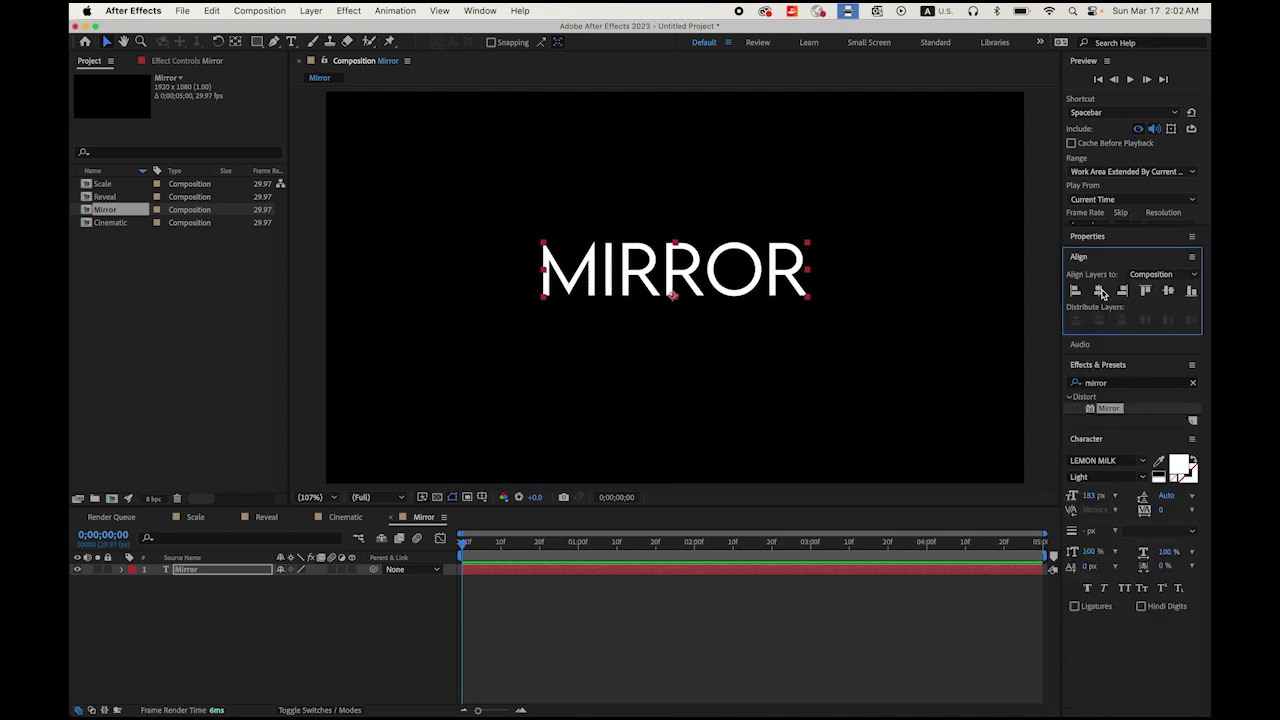
{"action": "left_click", "coordinate": [1168, 291]}
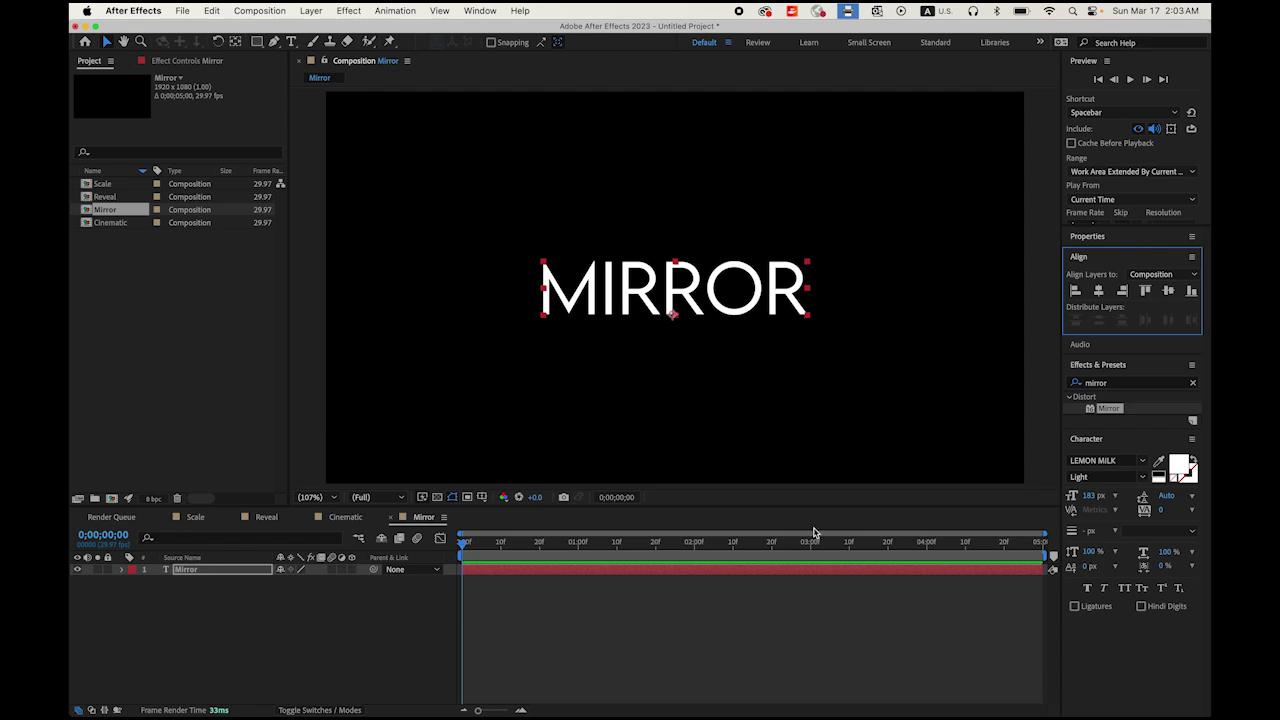
- Pre-compose the MIRROR text layer into a new composition named text, moving all attributes into it
{"action": "right_click", "coordinate": [255, 575]}
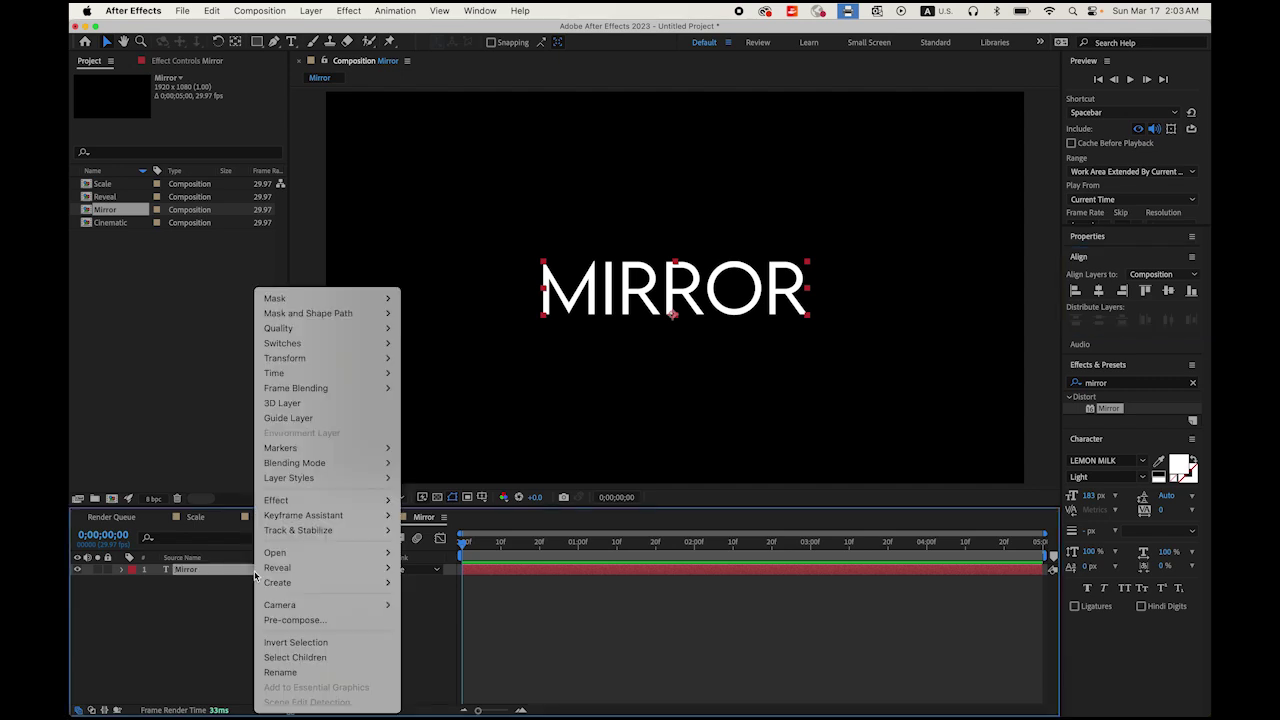
{"action": "left_click", "coordinate": [295, 620]}
{"action": "type", "text": "text"}
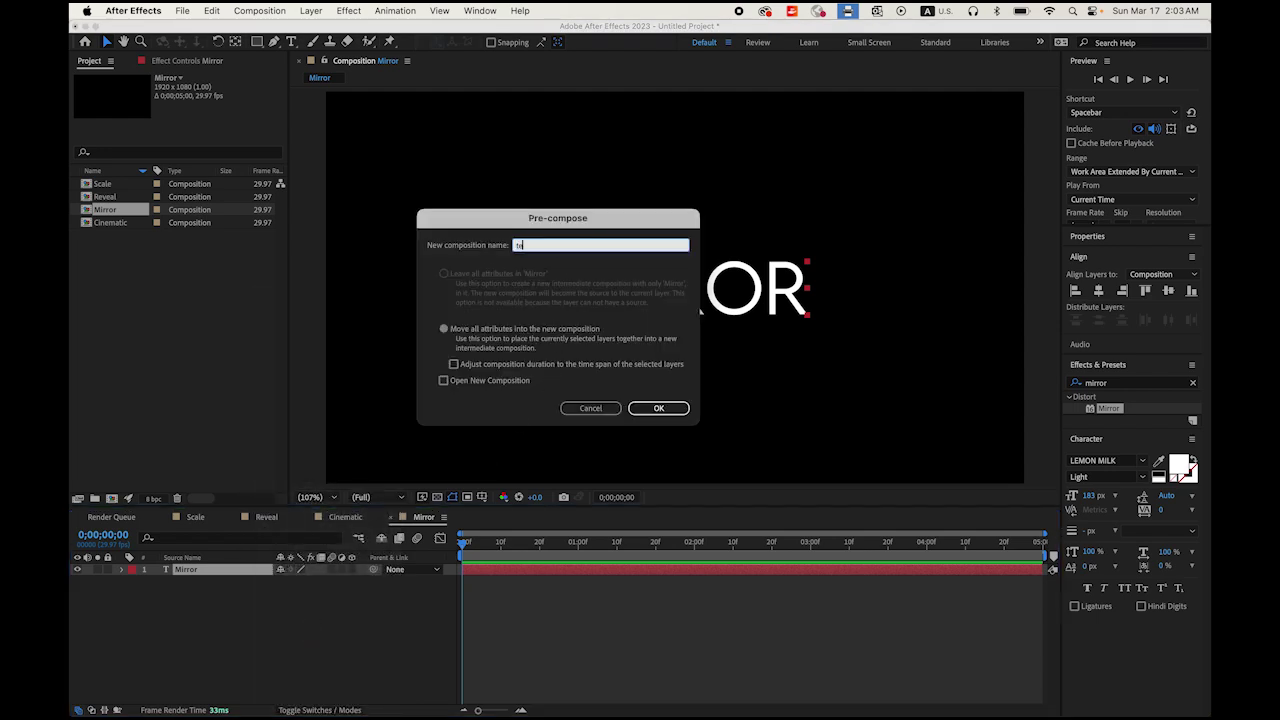
{"action": "left_click", "coordinate": [668, 410]}
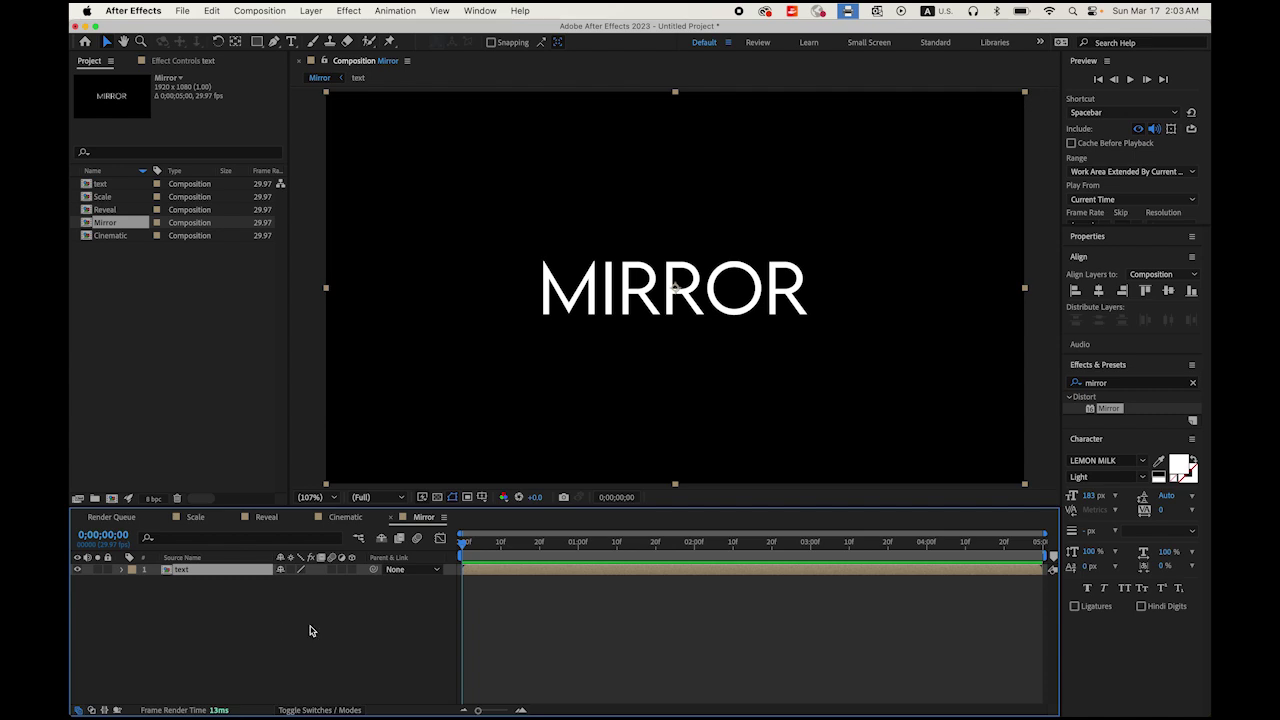
- Add a new adjustment layer above the text precomposition
{"action": "right_click", "coordinate": [341, 634]}
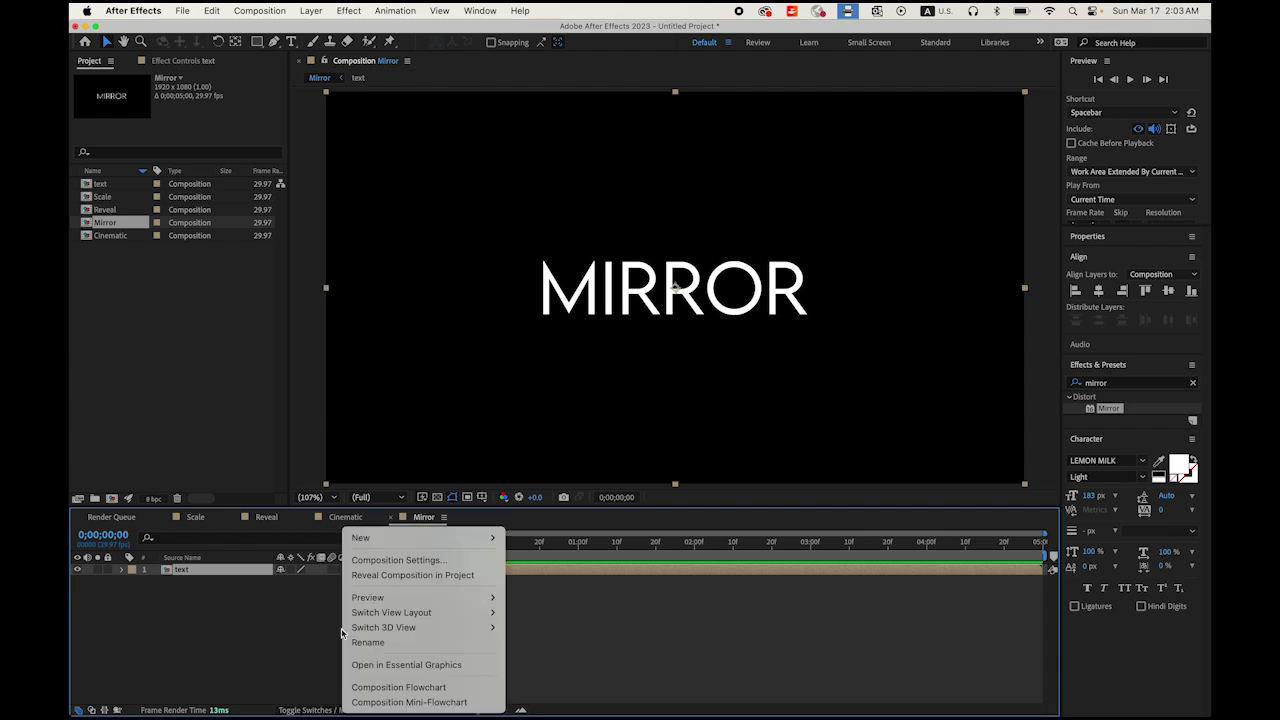
{"action": "mouse_move", "coordinate": [432, 542]}
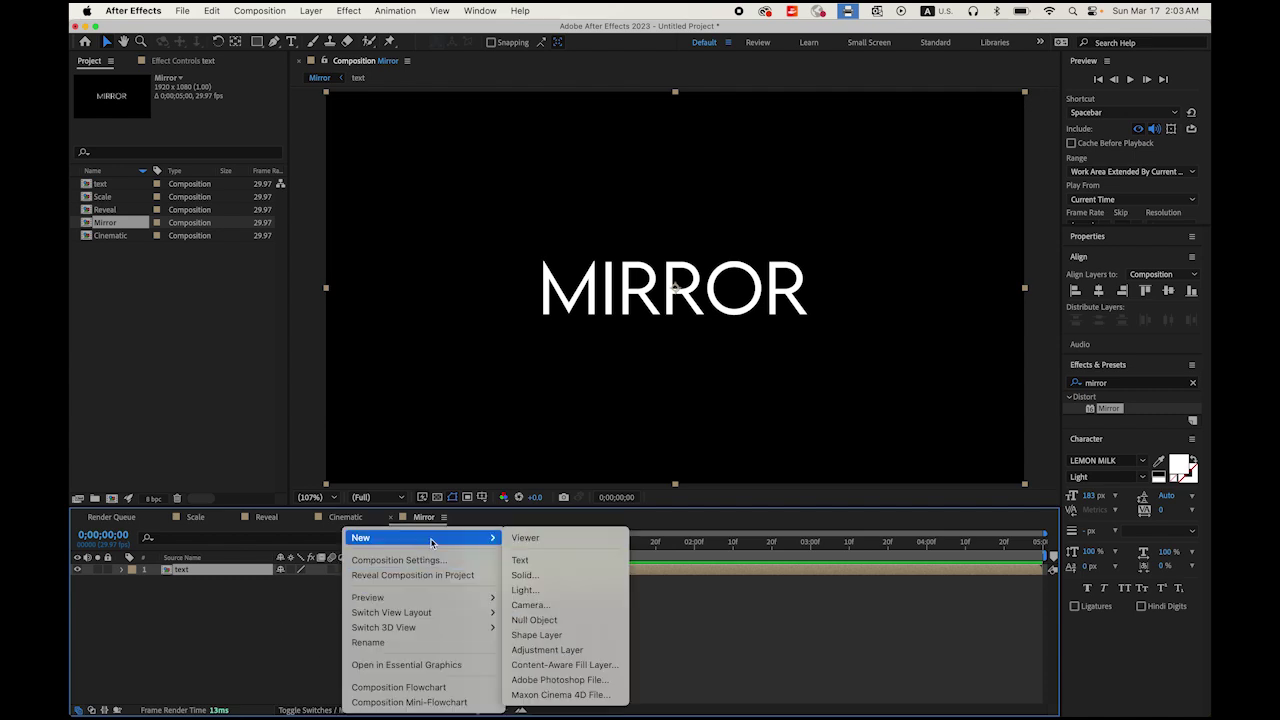
{"action": "left_click", "coordinate": [594, 651]}
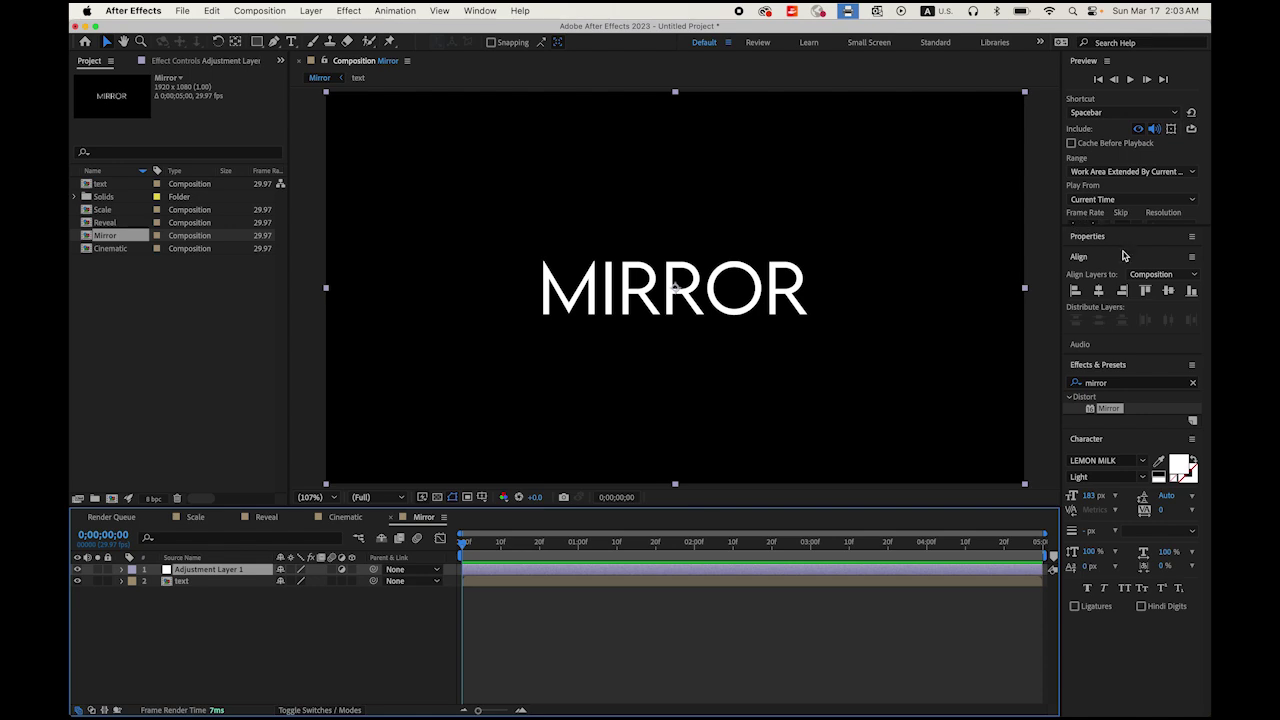
- Find the Mirror effect by searching for mirror and apply it to the adjustment layer
{"action": "left_click", "coordinate": [1108, 367]}
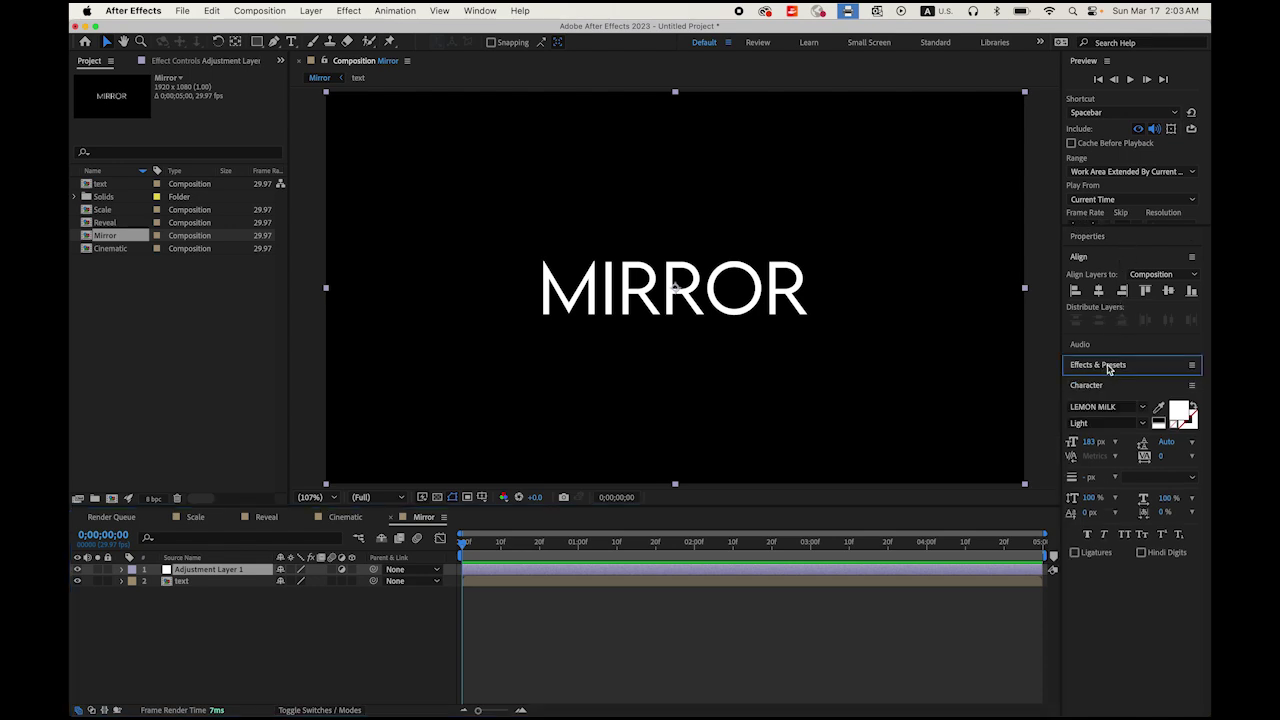
{"action": "left_click", "coordinate": [1108, 367]}
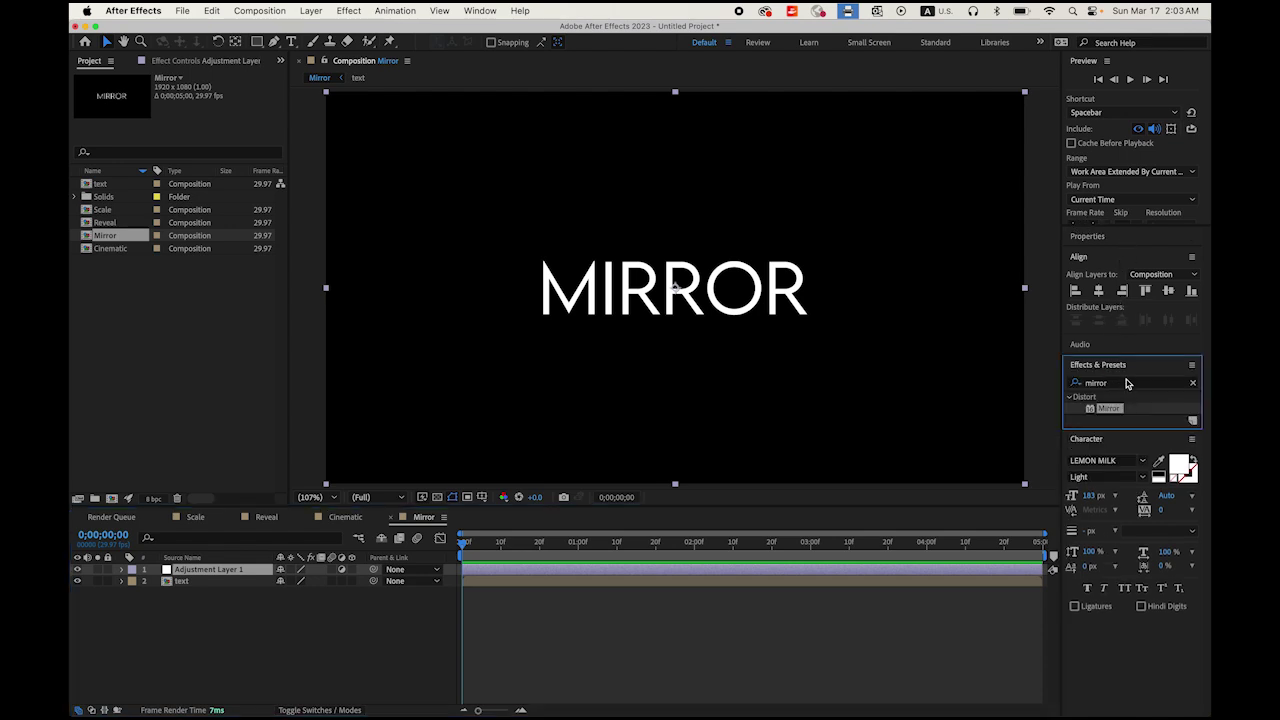
{"action": "left_click", "coordinate": [1128, 384]}
{"action": "type", "text": "mo"}
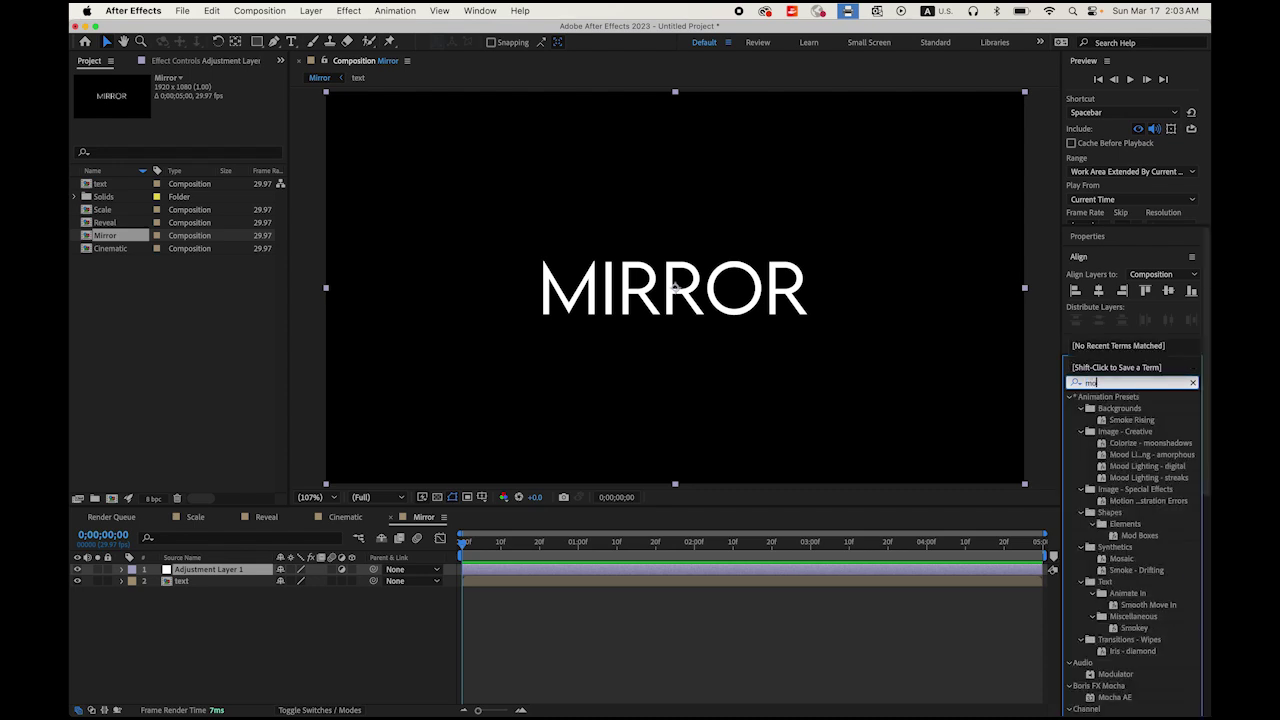
{"action": "key", "text": "BackSpace"}
{"action": "type", "text": "irror"}
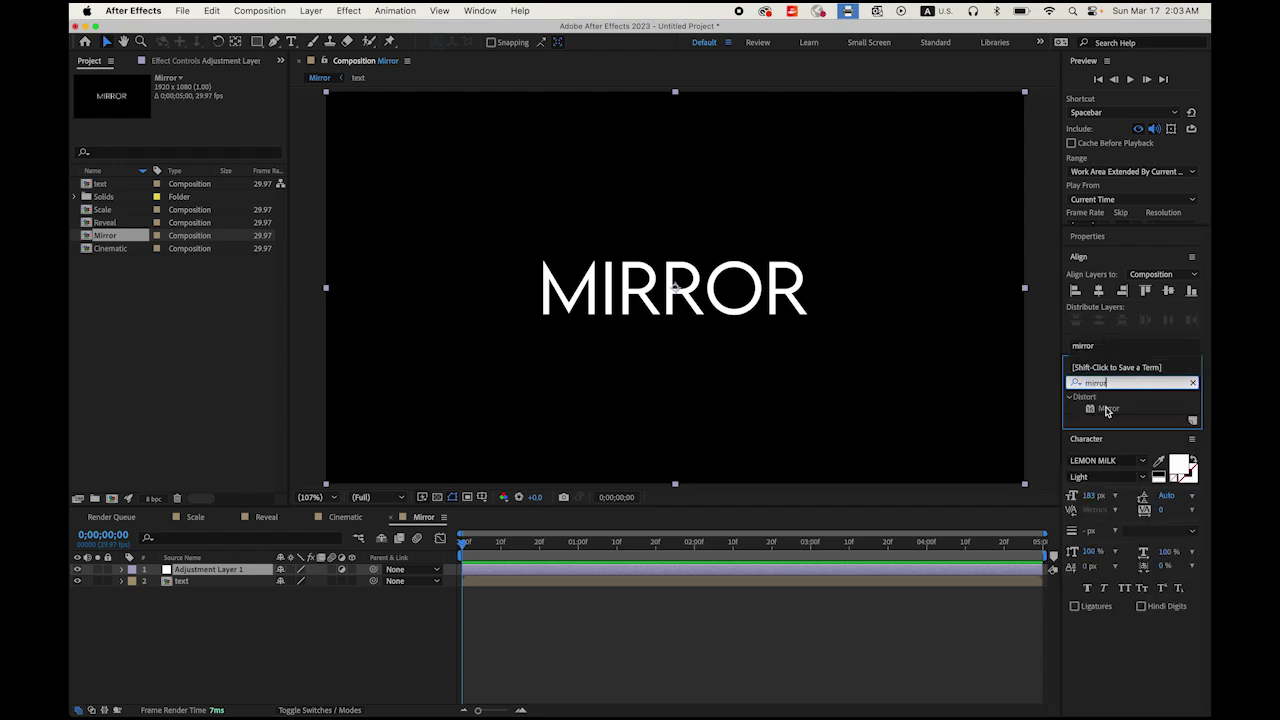
{"action": "left_click", "coordinate": [1107, 410]}
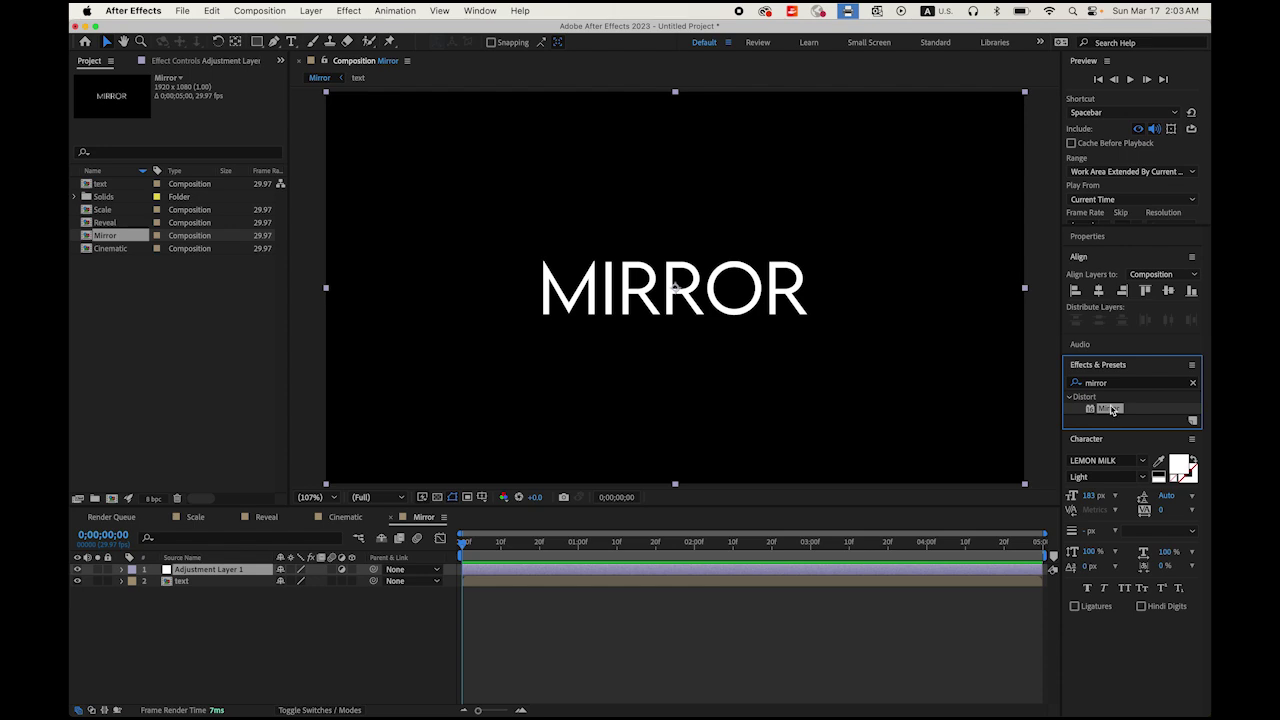
{"action": "left_click_drag", "start_coordinate": [1110, 409], "coordinate": [244, 574]}
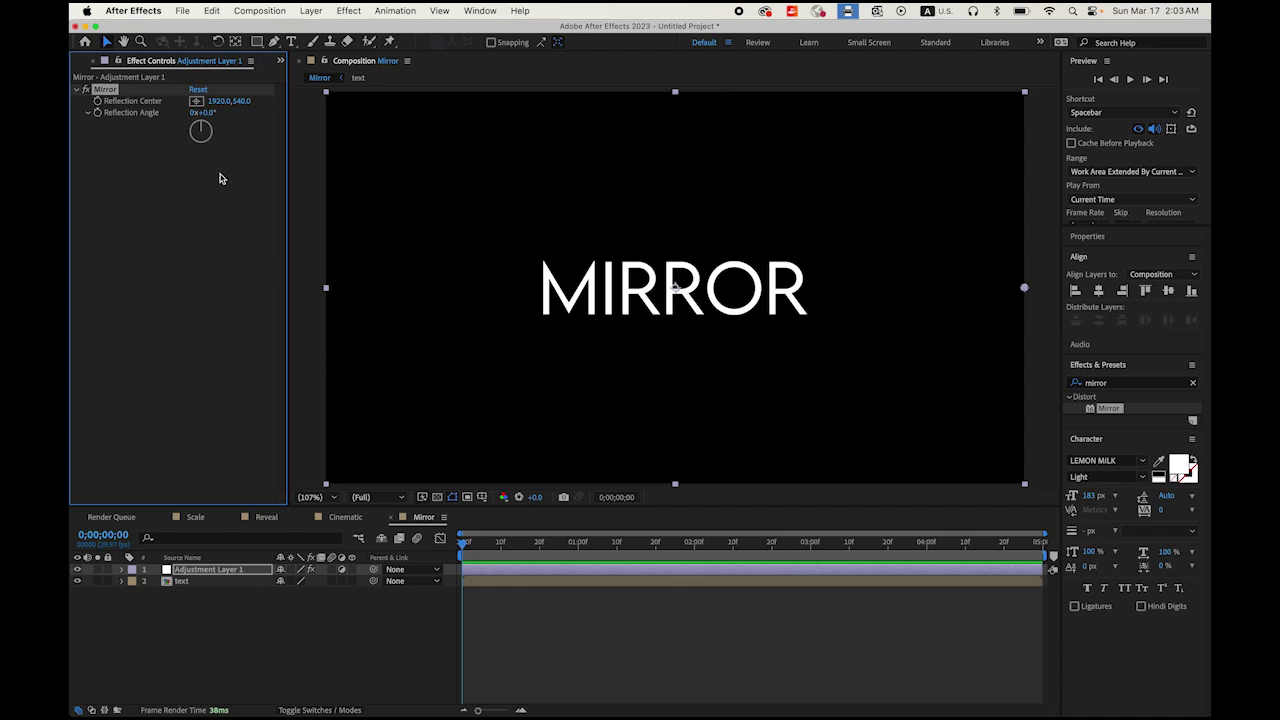
- Set the Mirror effect's Reflection Angle to 90° and its Reflection Center Y value to 613
{"action": "left_click", "coordinate": [213, 113]}
{"action": "type", "text": "90"}
{"action": "key", "text": "Return"}
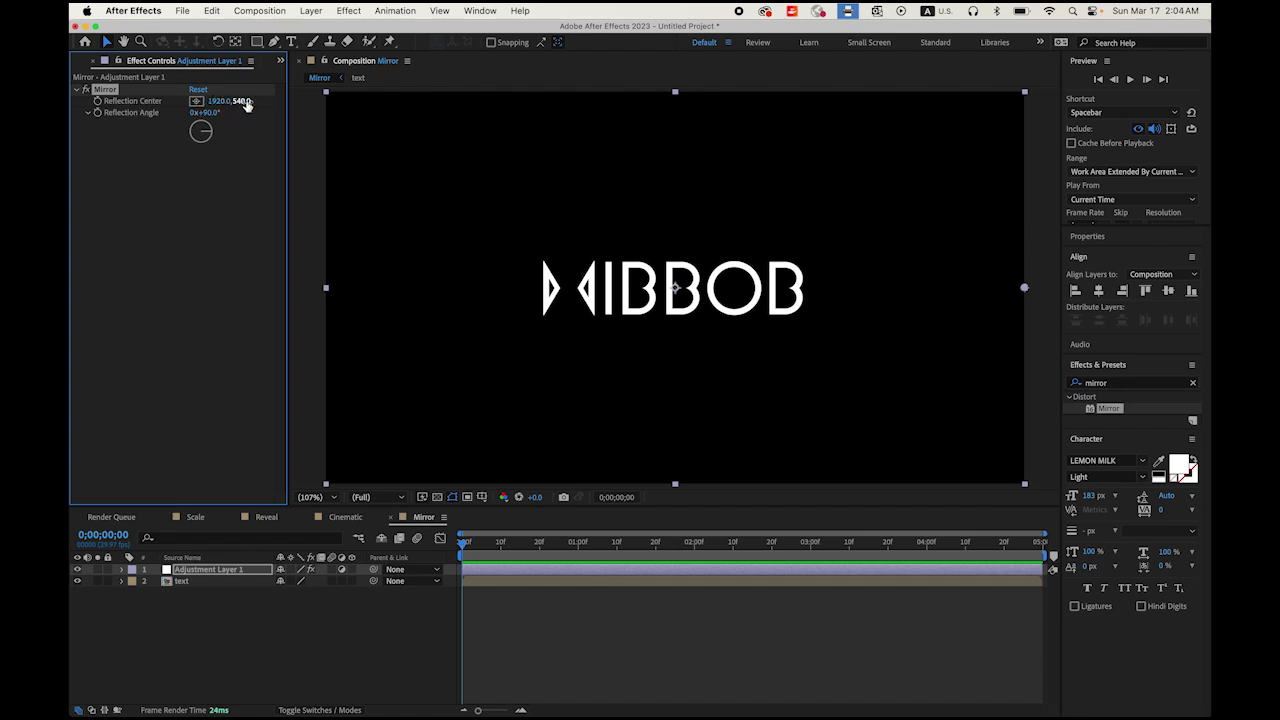
{"action": "left_click_drag", "start_coordinate": [253, 101], "coordinate": [292, 105]}
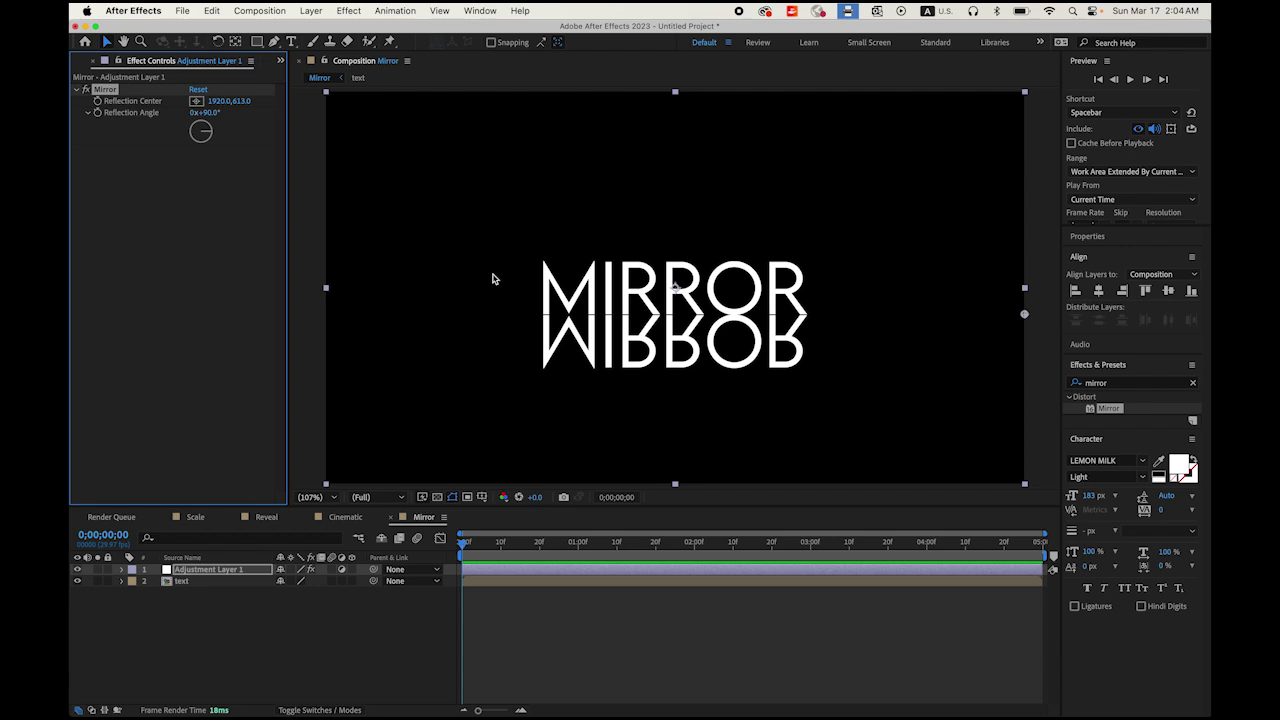
- Draw a rectangular mask on the adjustment layer, from above the frame to slightly below the text's baseline and wider than the frame
{"action": "key", "text": "/"}
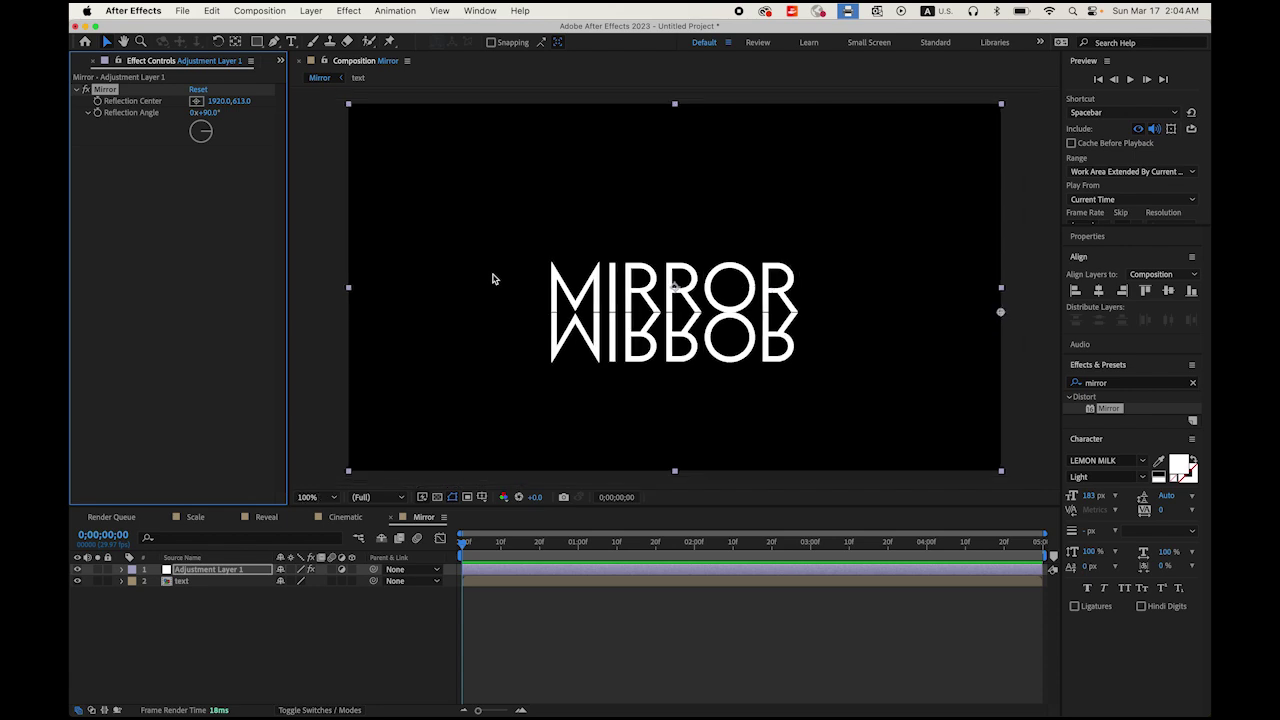
{"action": "left_click", "coordinate": [257, 45]}
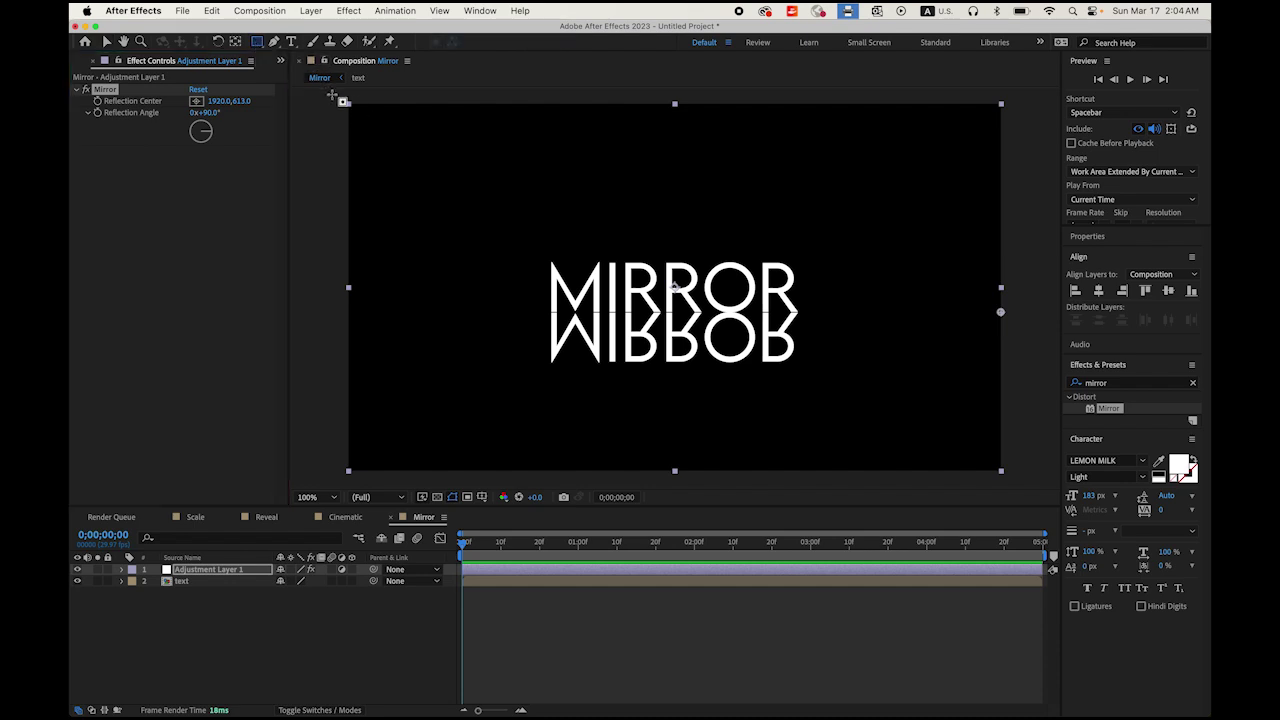
{"action": "left_click_drag", "start_coordinate": [337, 96], "coordinate": [1022, 321]}
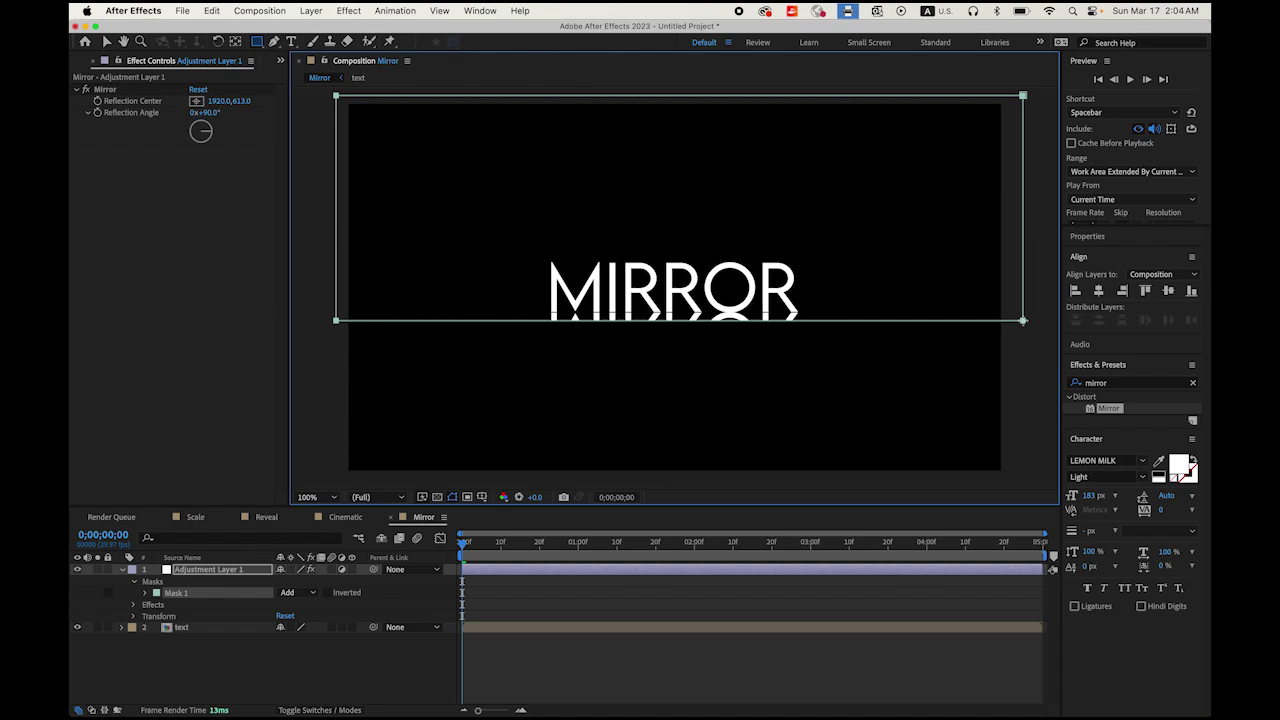
{"action": "left_click_drag", "start_coordinate": [1022, 321], "coordinate": [1024, 322]}
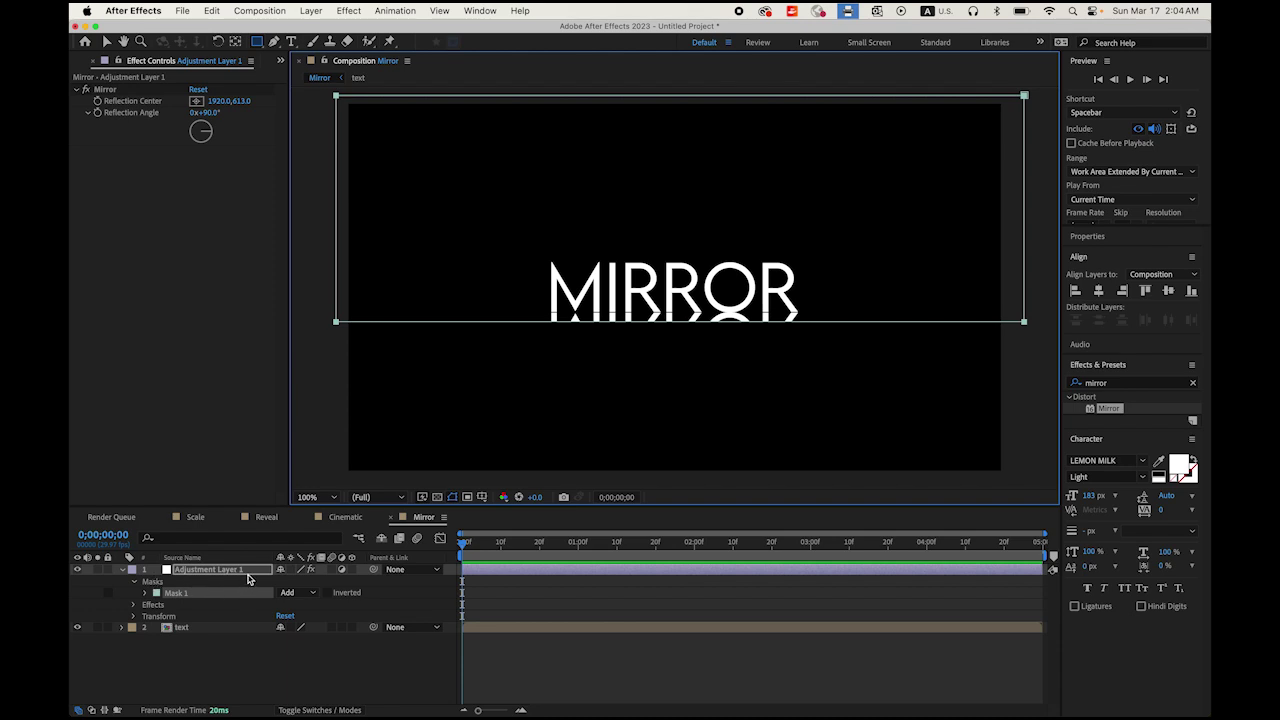
- Set the adjustment layer's Mask Feather to 74 pixels to fade out the reflection
{"action": "key", "text": "f"}
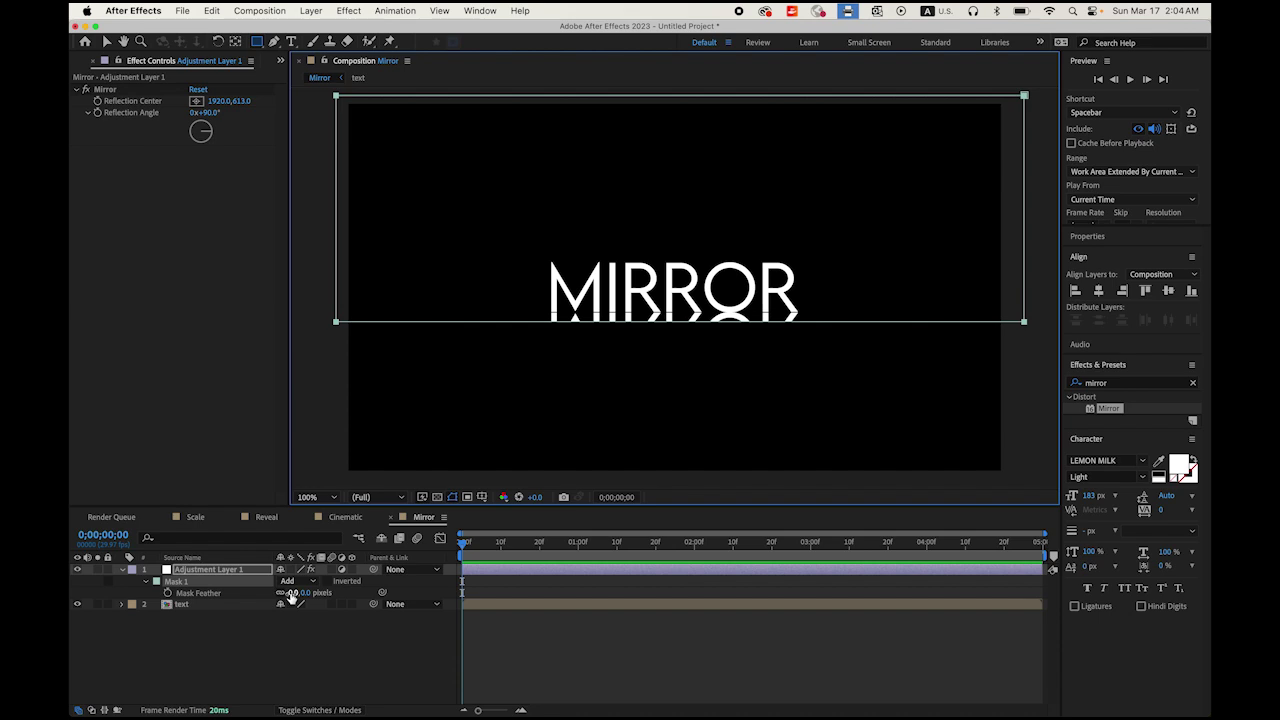
{"action": "left_click_drag", "start_coordinate": [290, 596], "coordinate": [349, 604]}
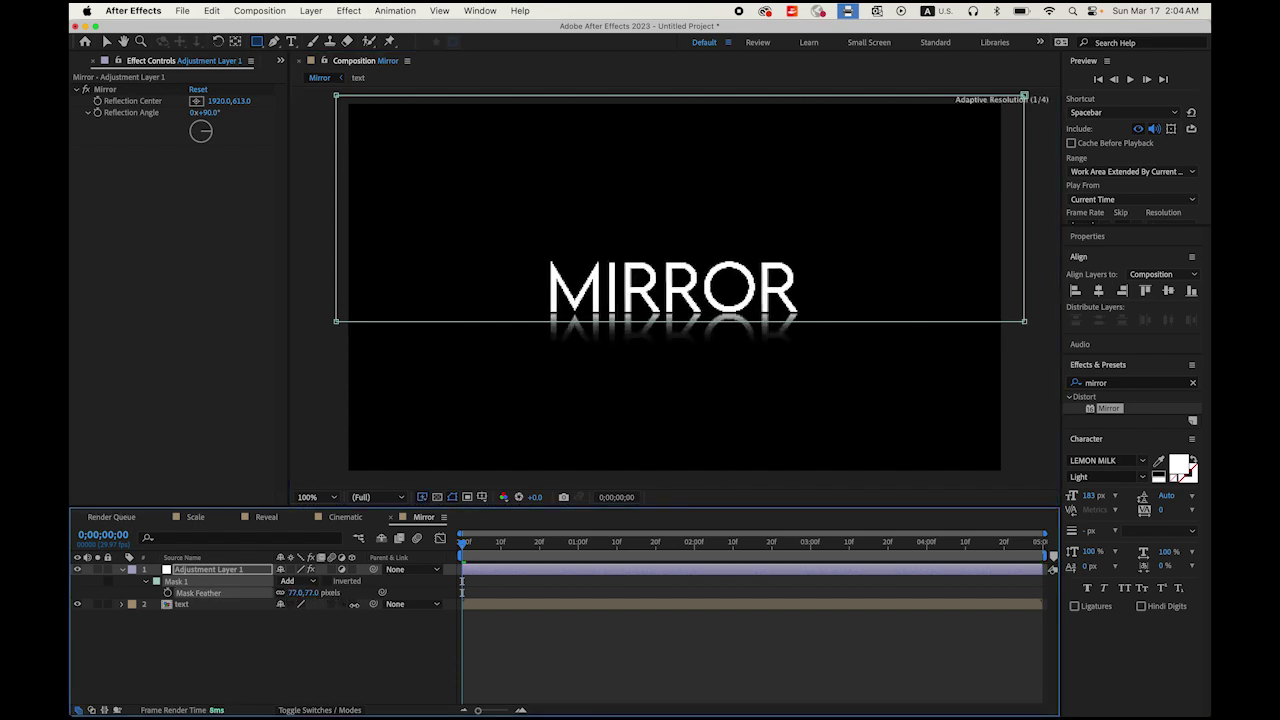
{"action": "left_click_drag", "start_coordinate": [349, 596], "coordinate": [559, 582]}
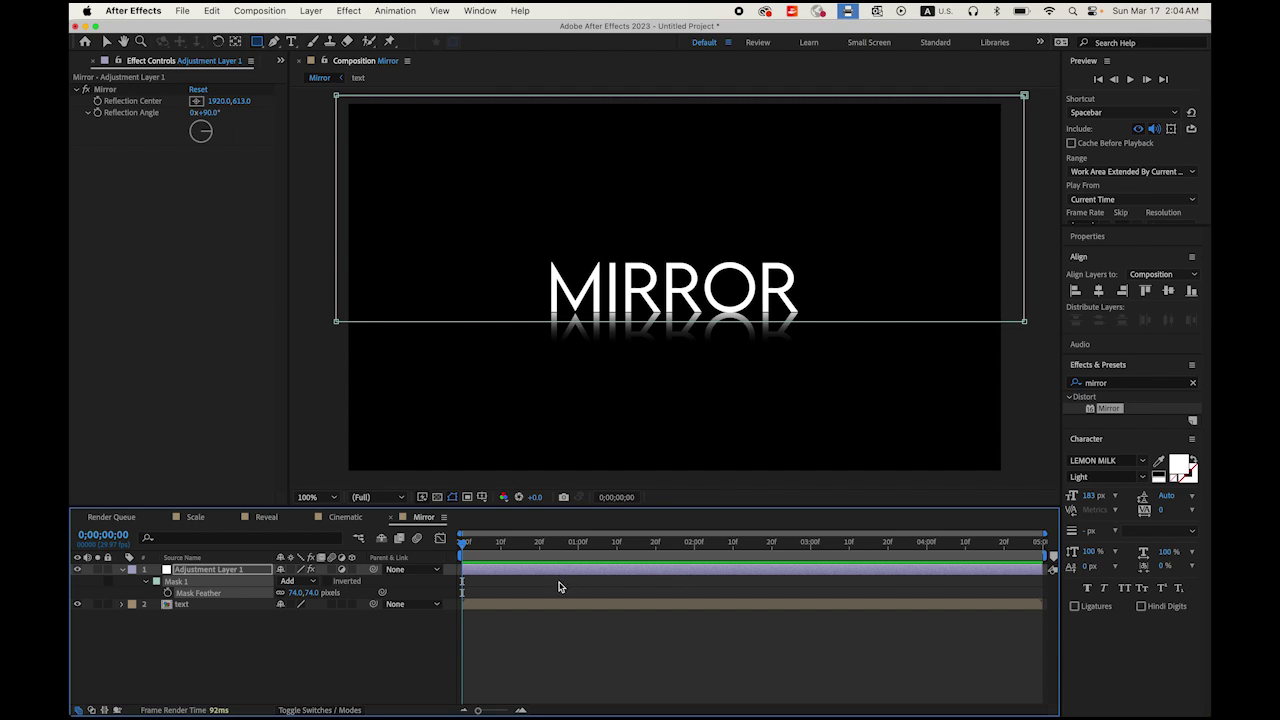
- In the nested text composition, draw a rectangular mask on the text layer, wider than the frame and running from above it to the text's baseline
{"action": "left_click", "coordinate": [211, 606]}
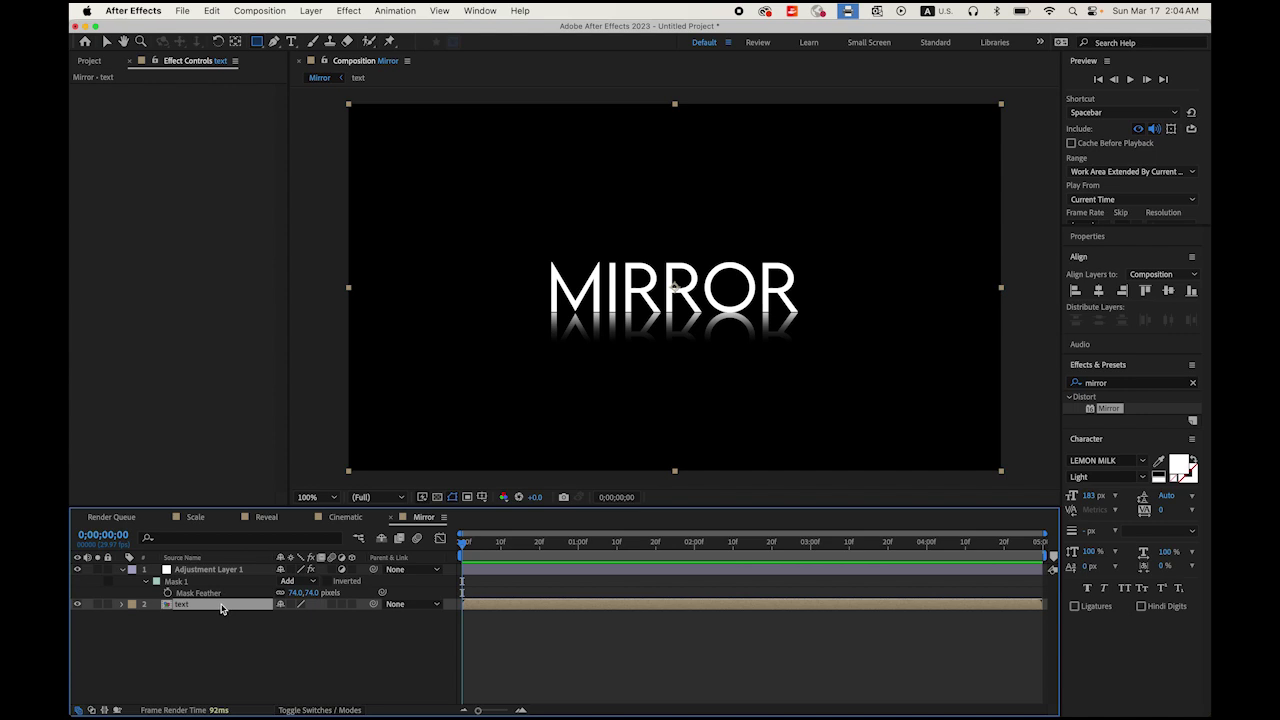
{"action": "key", "text": "super+z"}
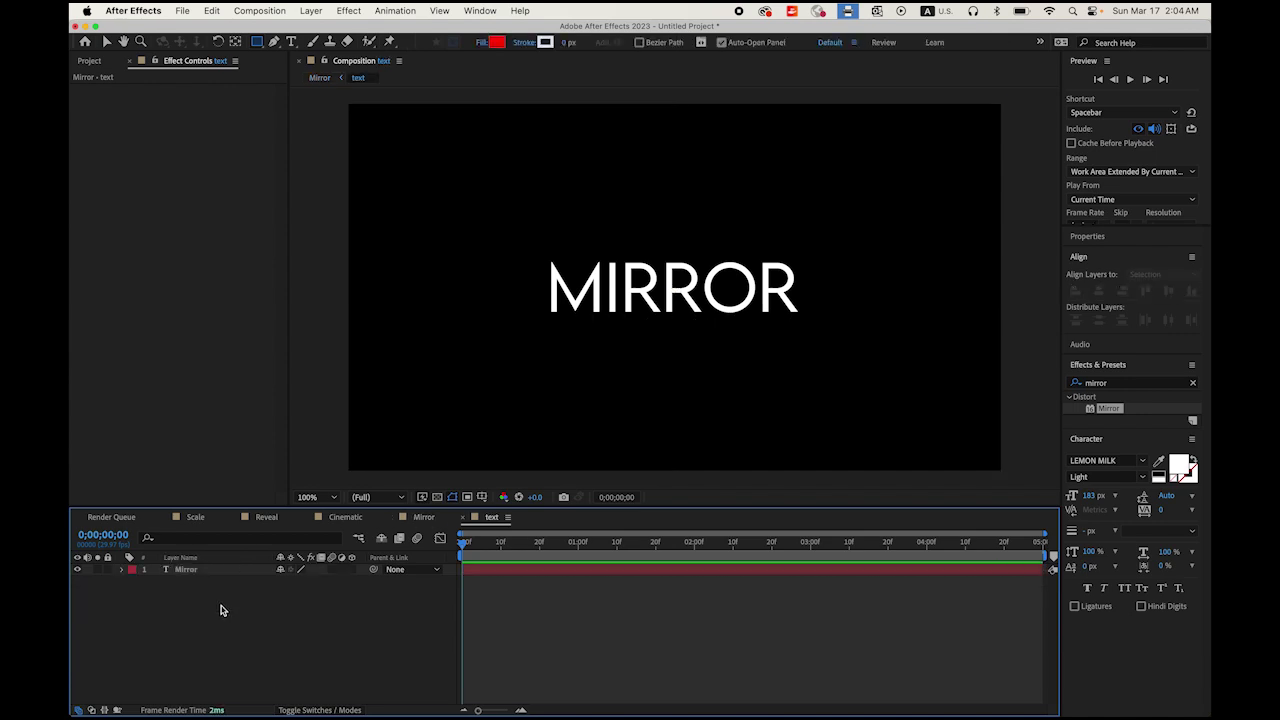
{"action": "left_click", "coordinate": [106, 43]}
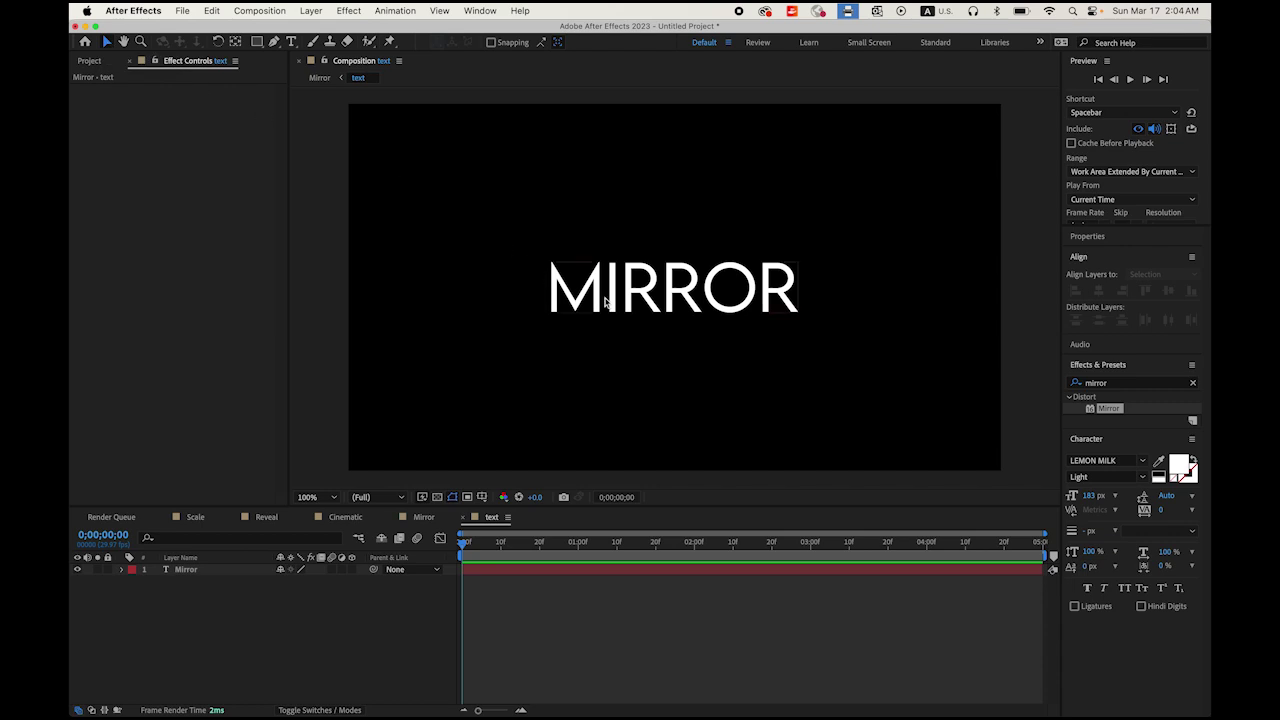
{"action": "left_click", "coordinate": [600, 293]}
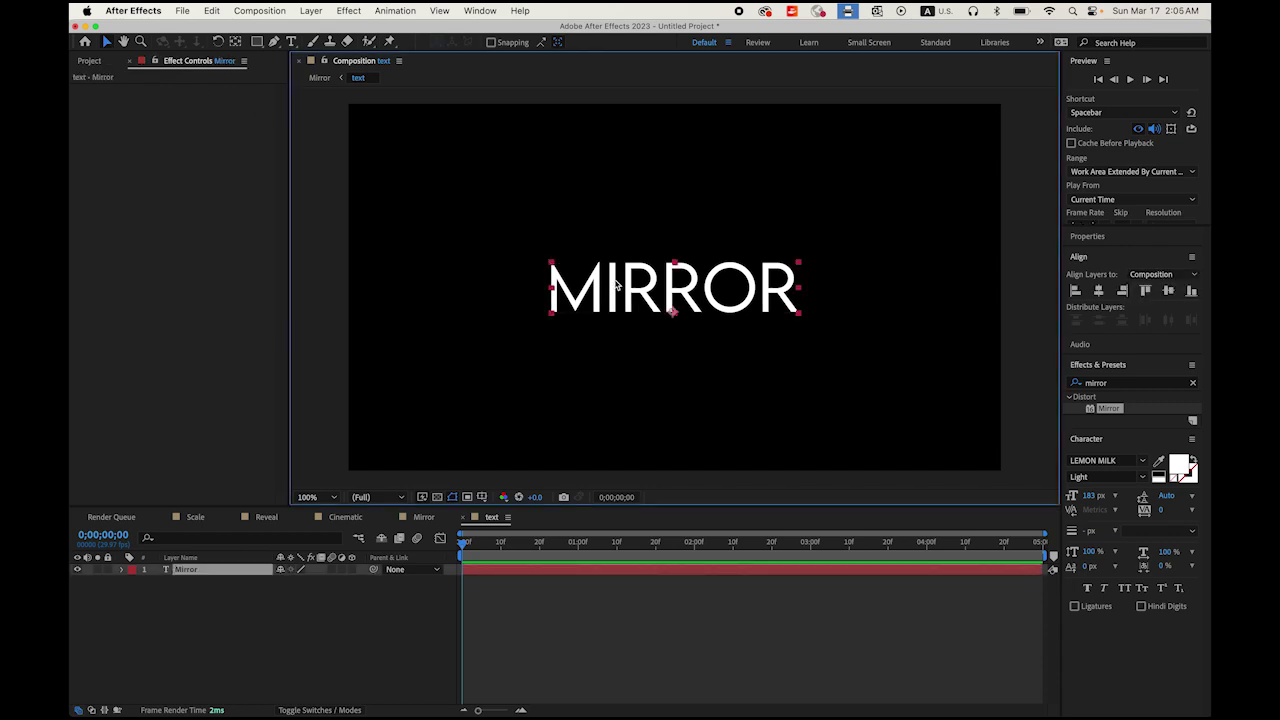
{"action": "left_click", "coordinate": [257, 41]}
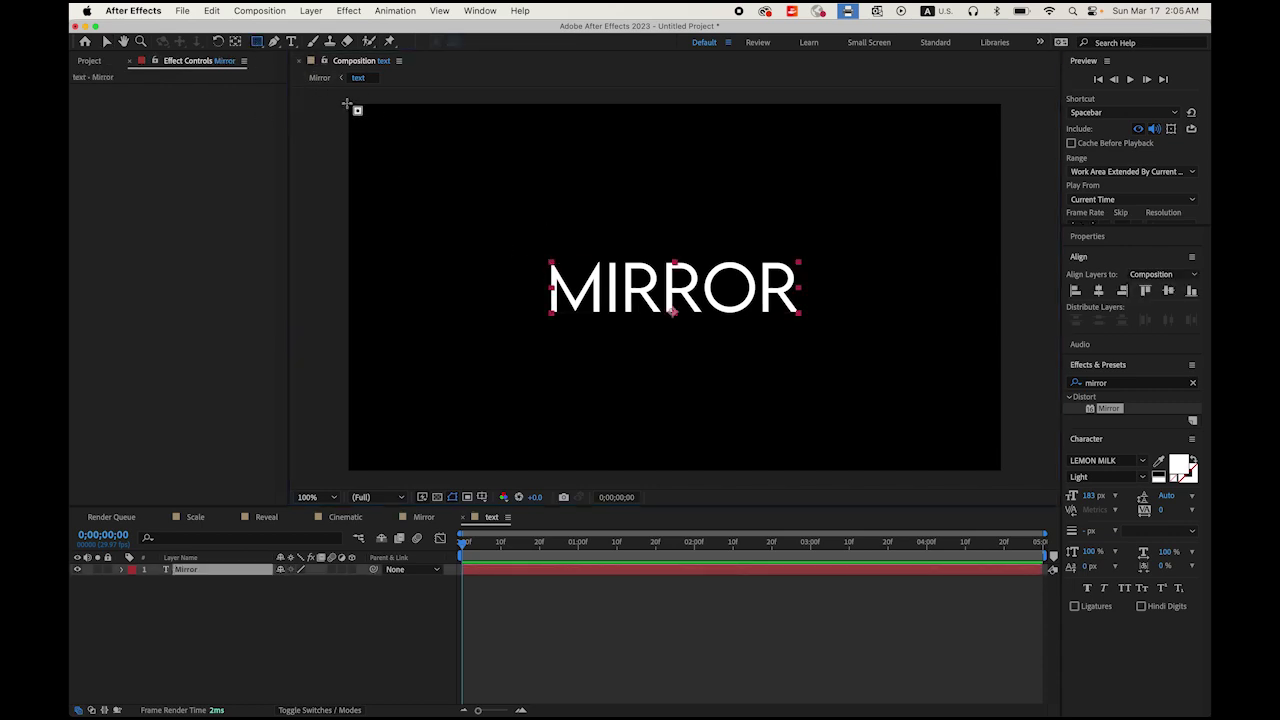
{"action": "left_click_drag", "start_coordinate": [347, 104], "coordinate": [339, 97]}
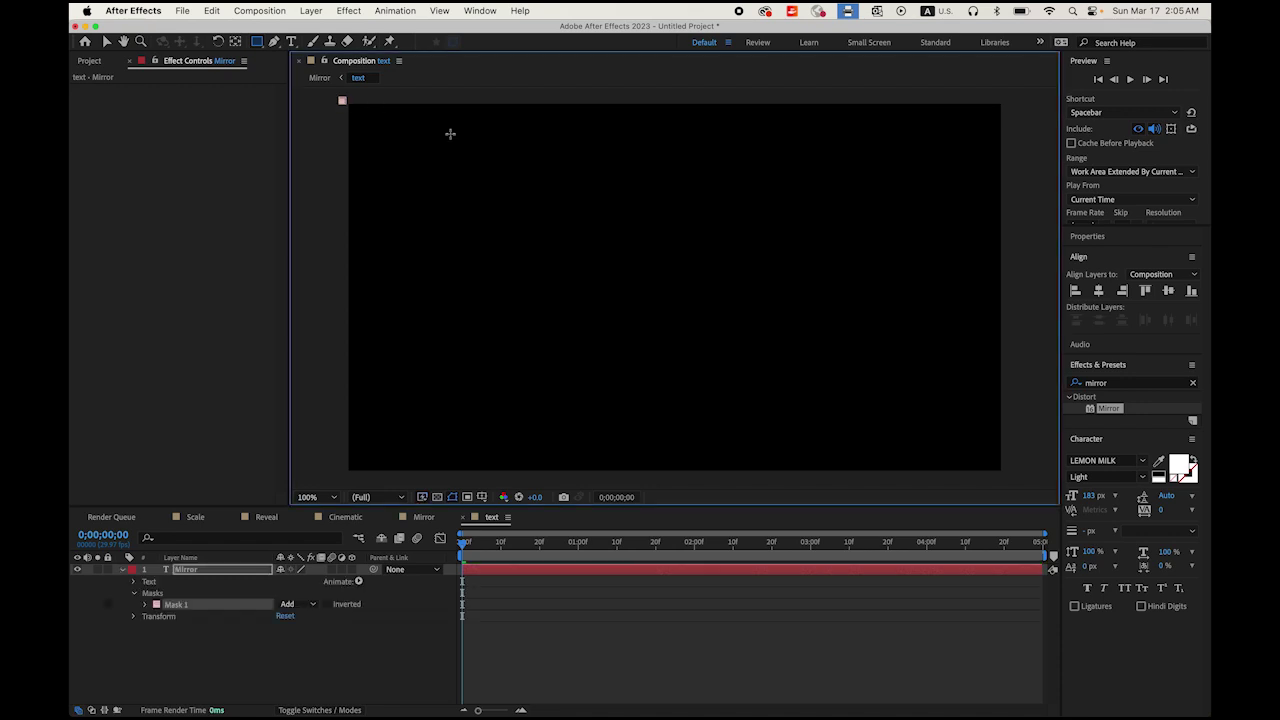
{"action": "left_click_drag", "start_coordinate": [450, 133], "coordinate": [1012, 314]}
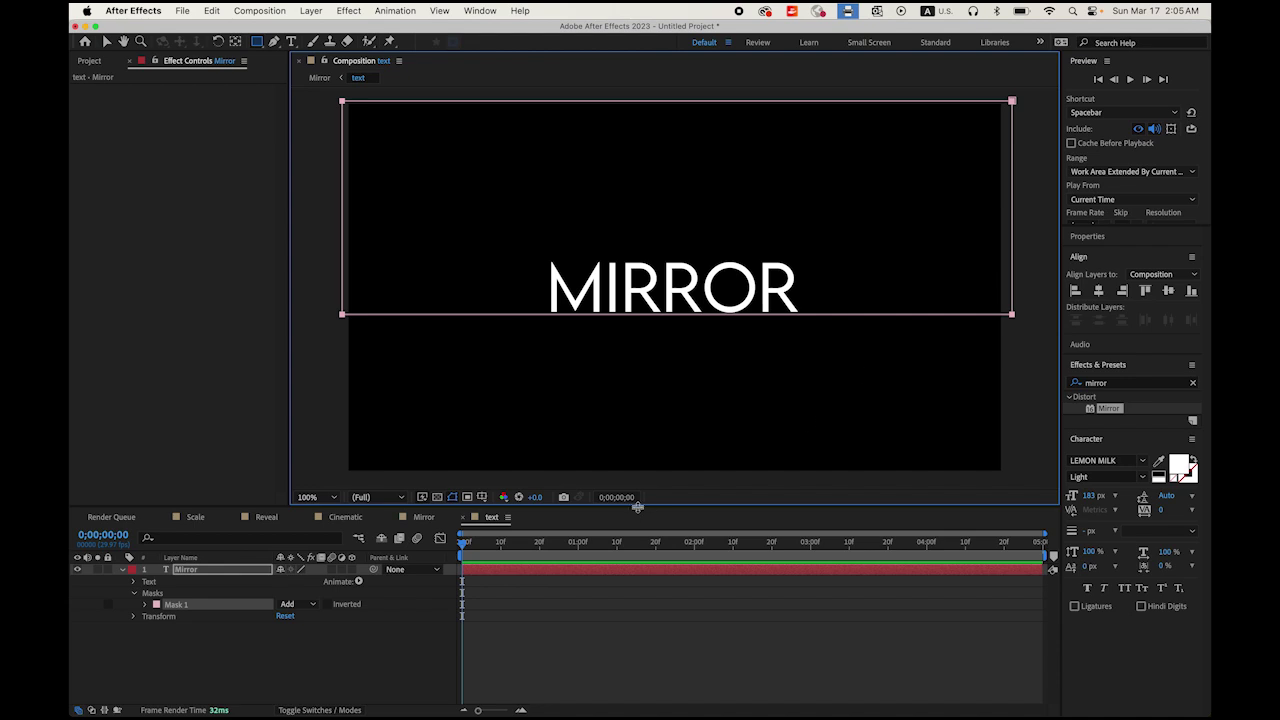
- Add a Position animator to the text layer and keyframe it at 0 seconds with a Y value of 154
{"action": "left_click", "coordinate": [359, 582]}
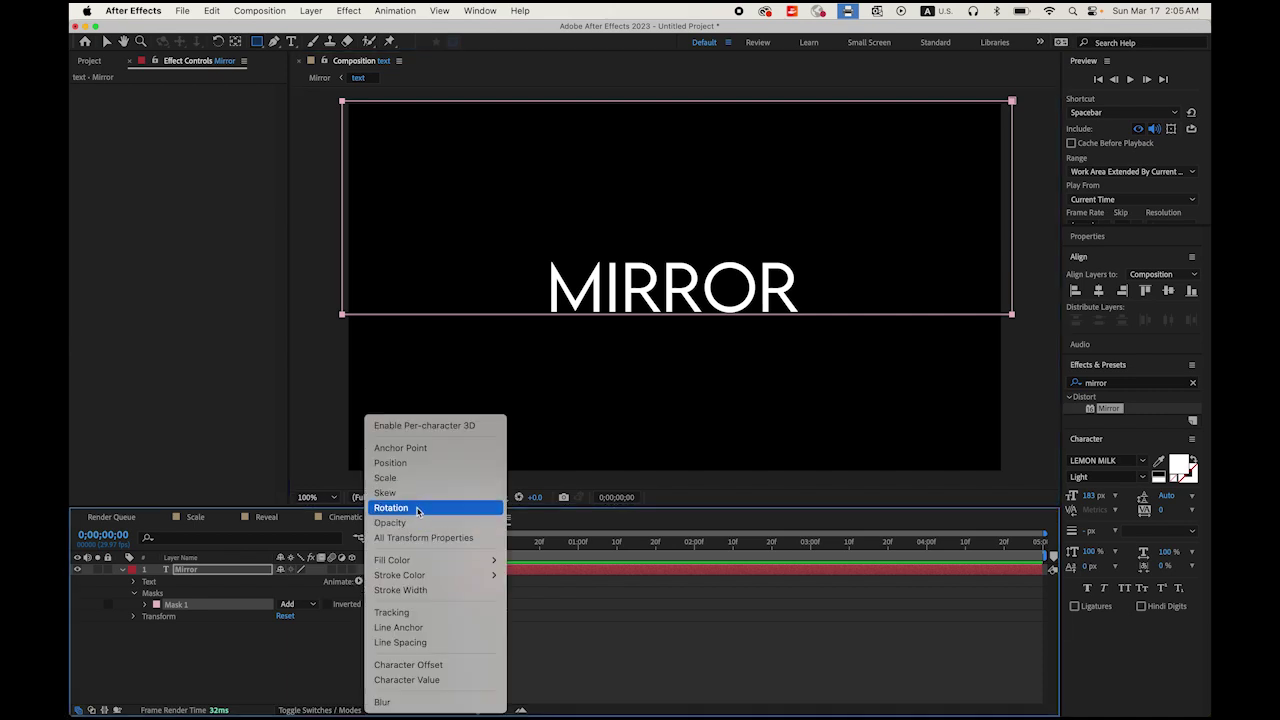
{"action": "left_click", "coordinate": [420, 463]}
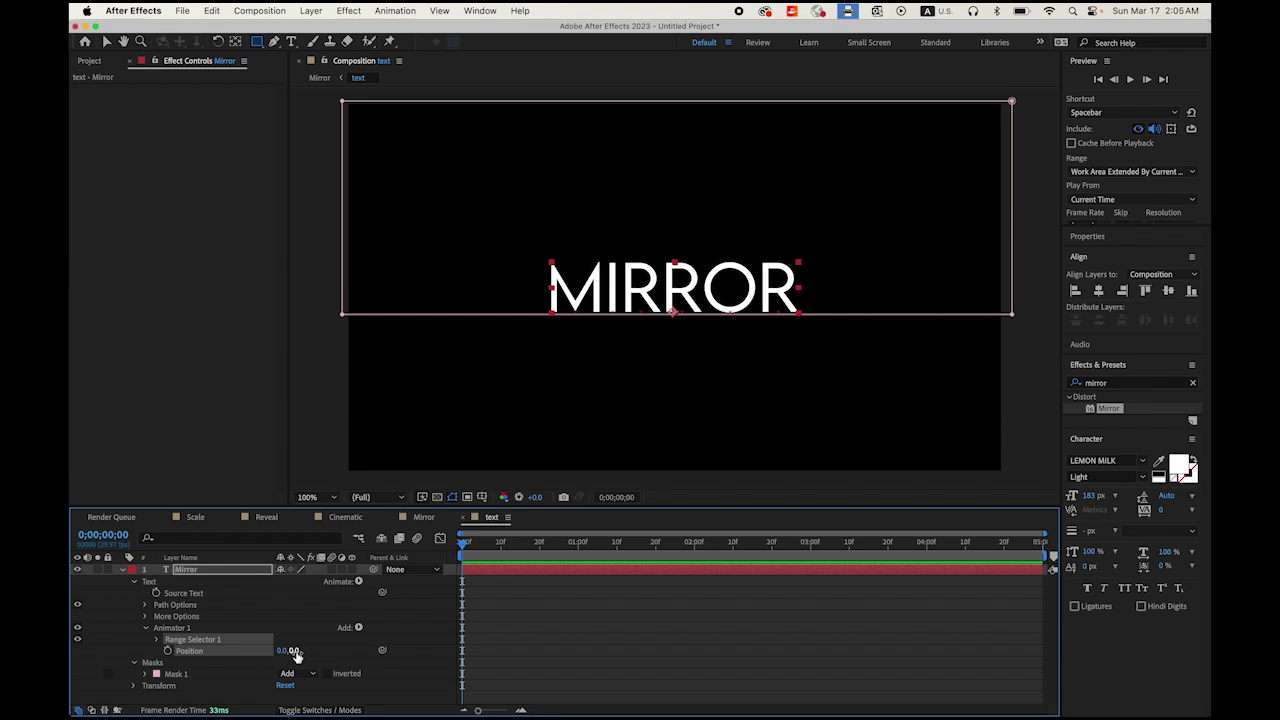
{"action": "left_click_drag", "start_coordinate": [295, 653], "coordinate": [396, 657]}
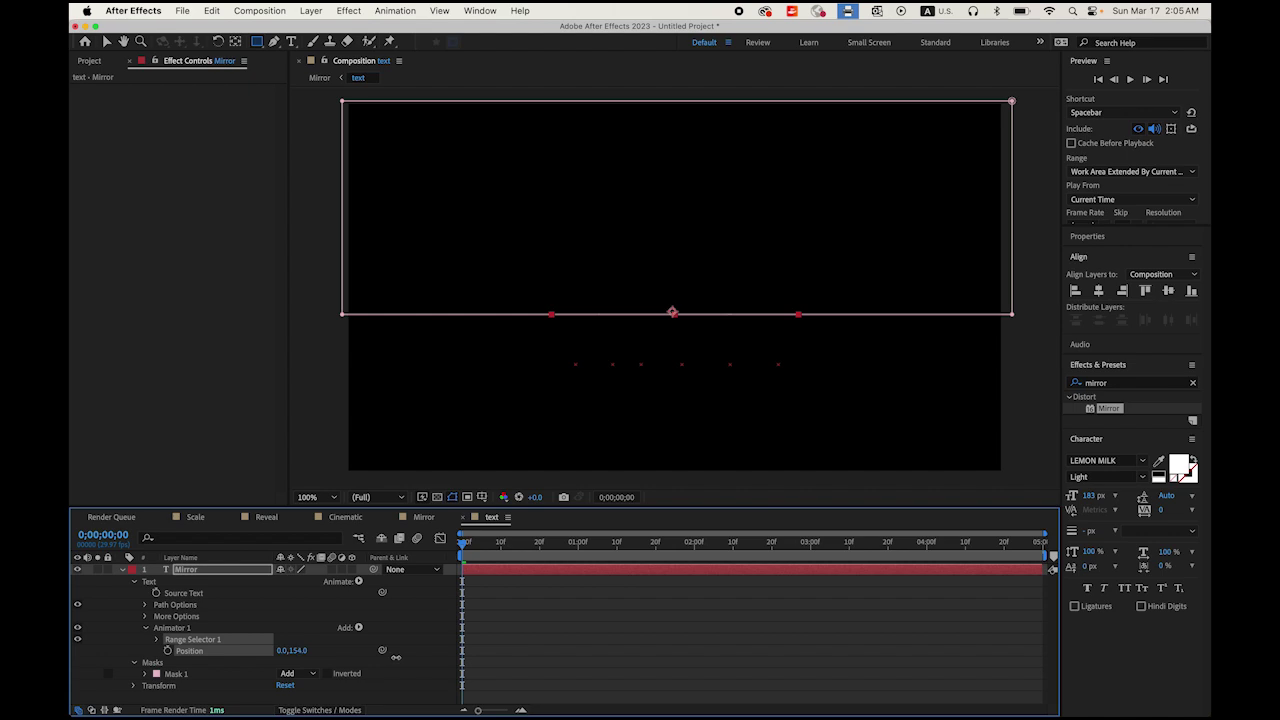
{"action": "left_click_drag", "start_coordinate": [396, 657], "coordinate": [396, 660]}
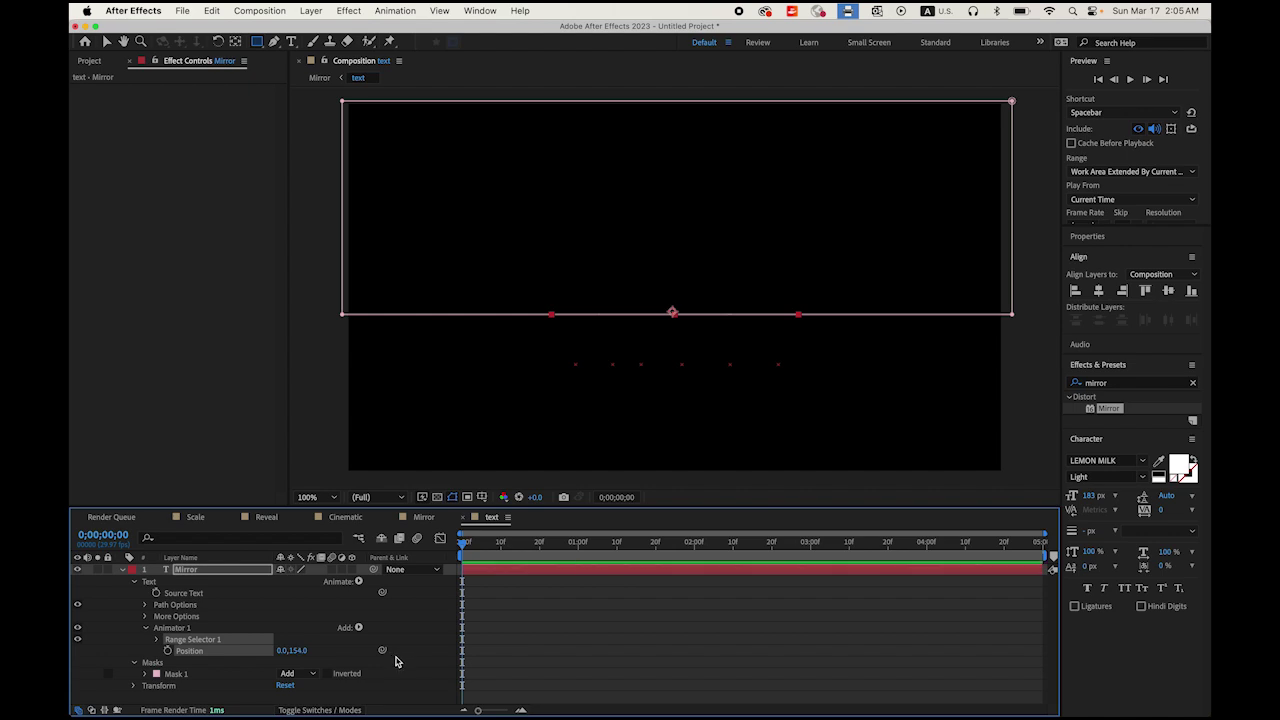
{"action": "left_click", "coordinate": [169, 655]}
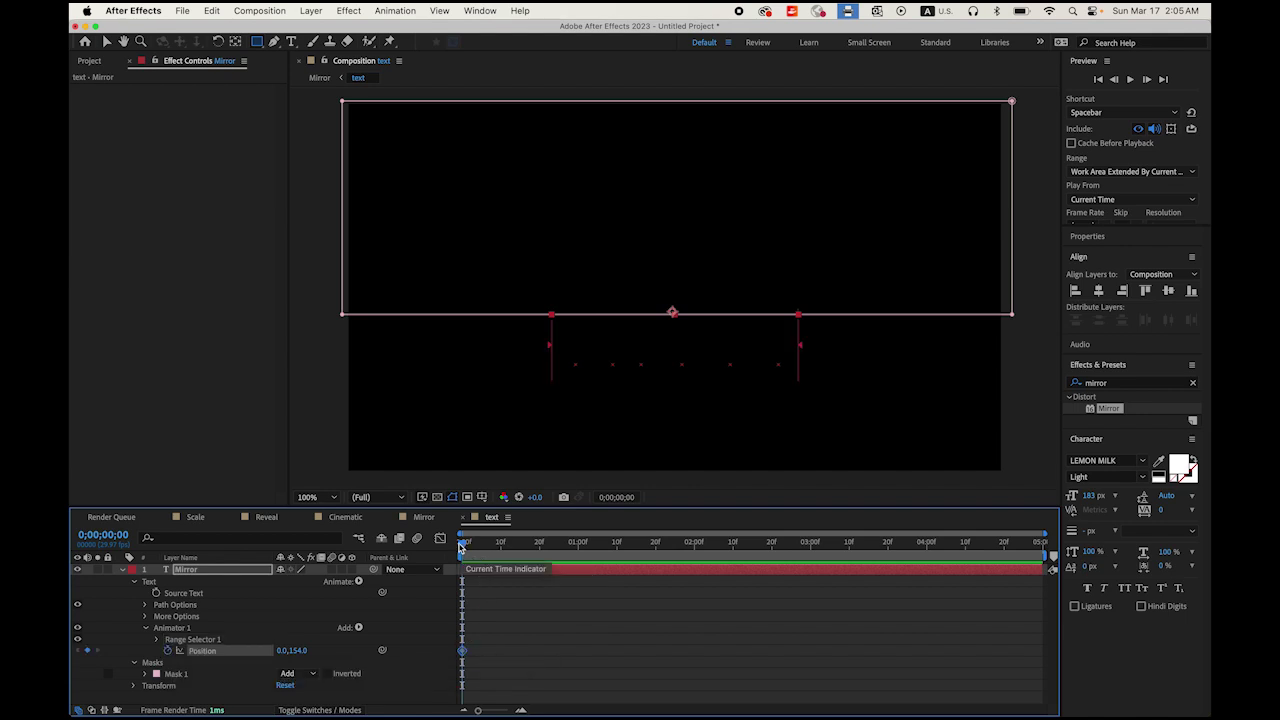
- Keyframe the animator's Position Y value at 0 at the 2-second mark
{"action": "left_click_drag", "start_coordinate": [461, 546], "coordinate": [695, 573]}
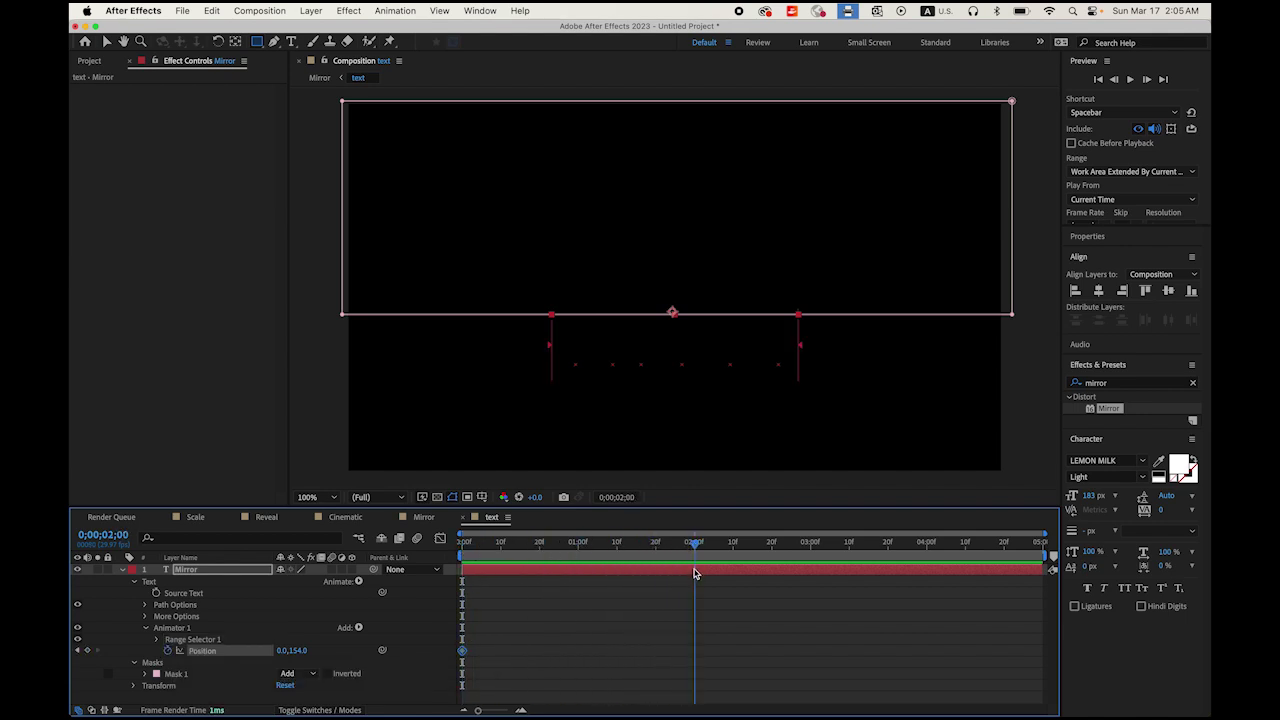
{"action": "left_click", "coordinate": [299, 651]}
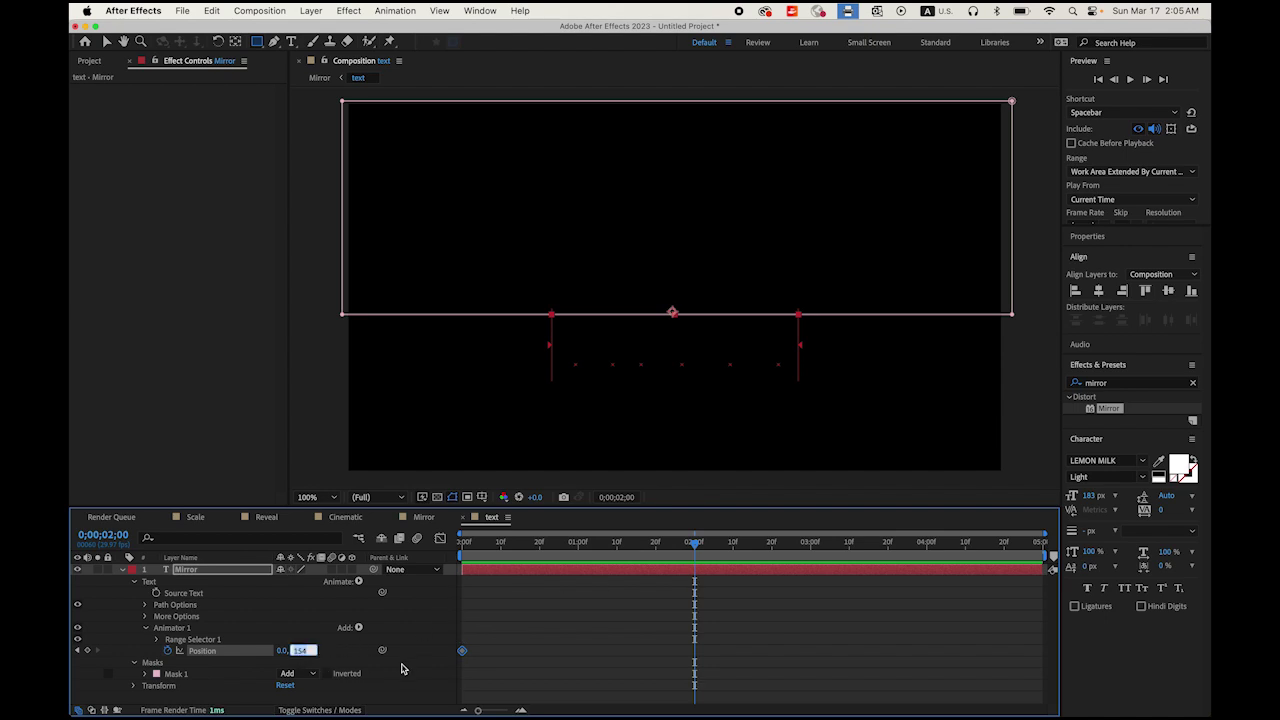
{"action": "type", "text": "0"}
{"action": "key", "text": "Return"}
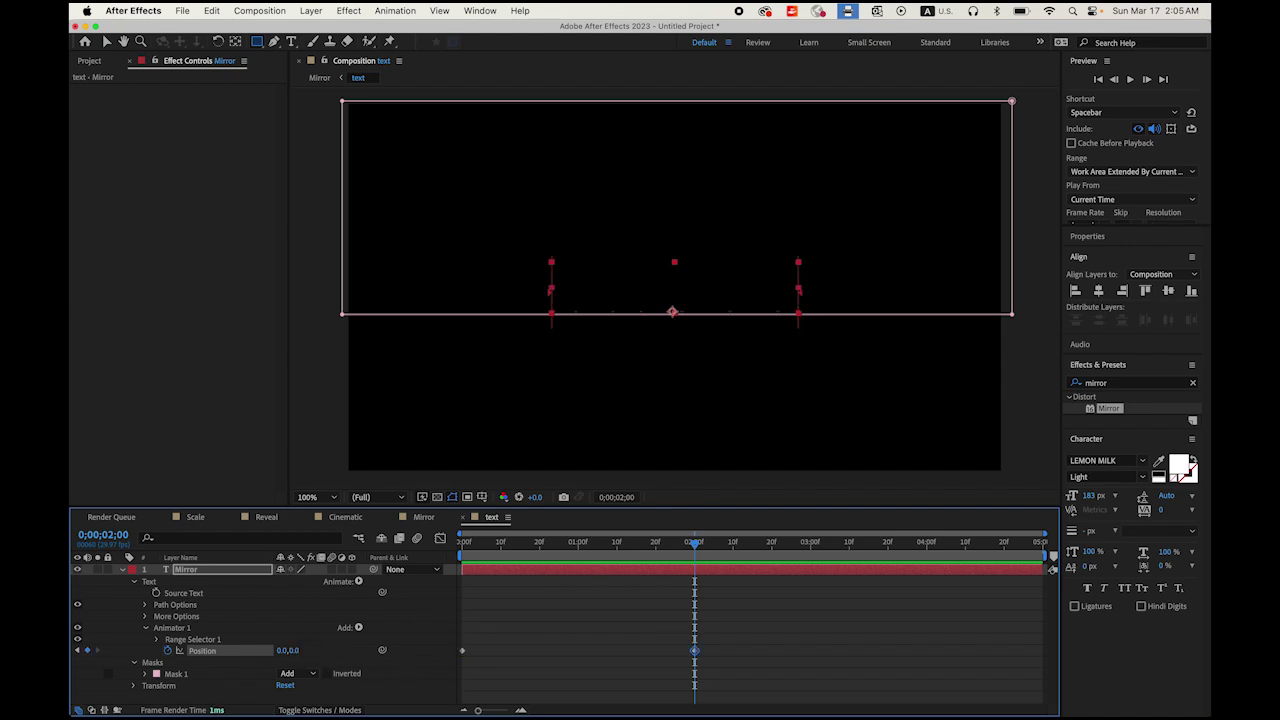
- Return to the Mirror composition and preview the text rising with its reflection from the start
{"action": "left_click_drag", "start_coordinate": [695, 545], "coordinate": [463, 600]}
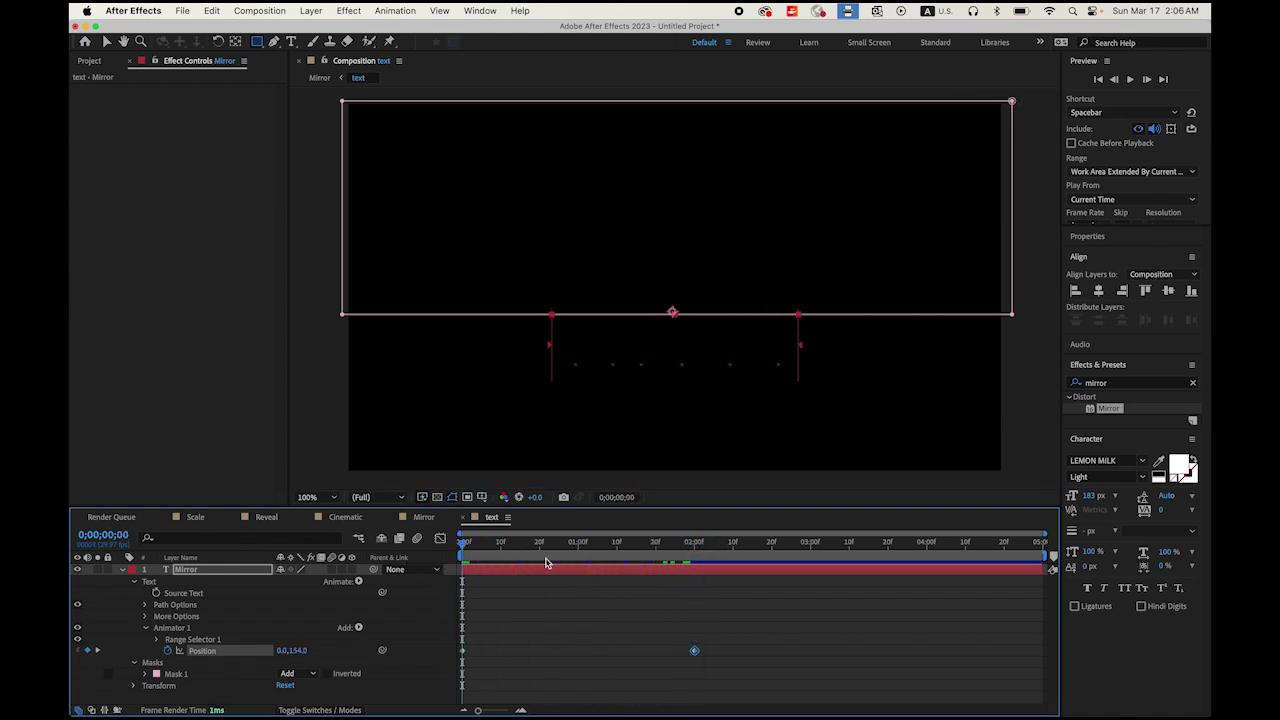
{"action": "left_click", "coordinate": [318, 78]}
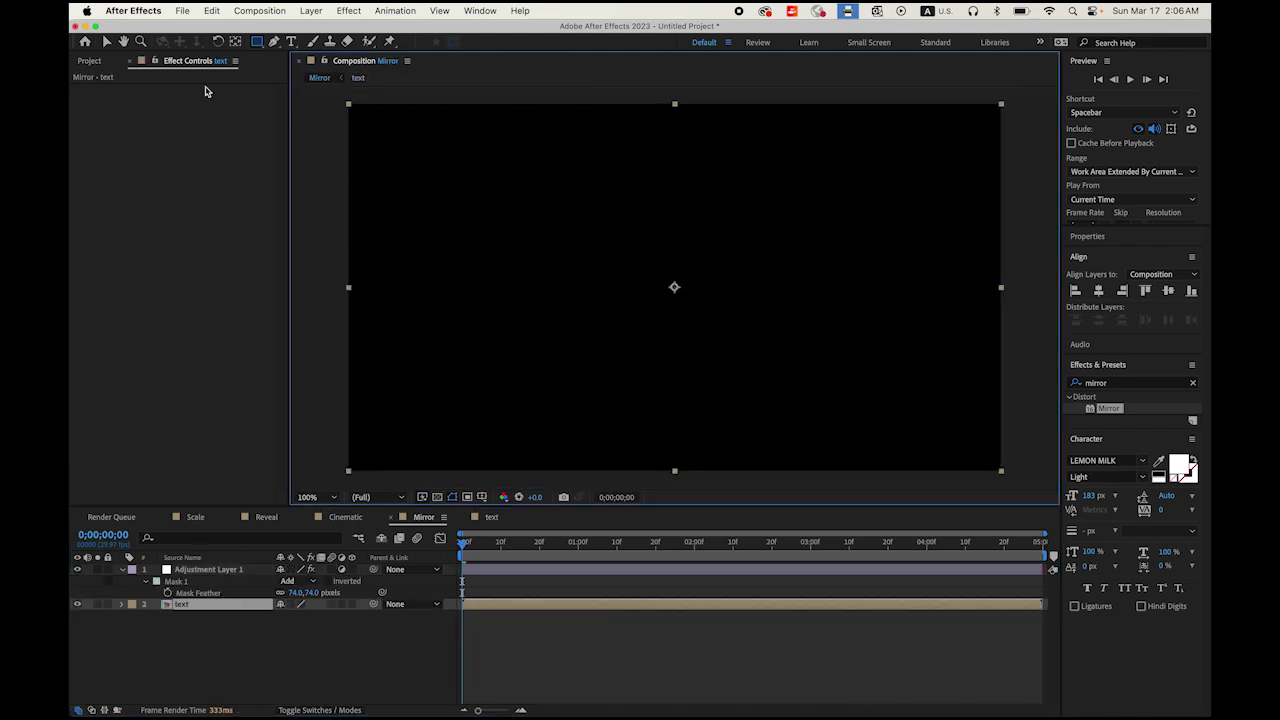
{"action": "left_click", "coordinate": [107, 42]}
{"action": "left_click", "coordinate": [354, 411]}
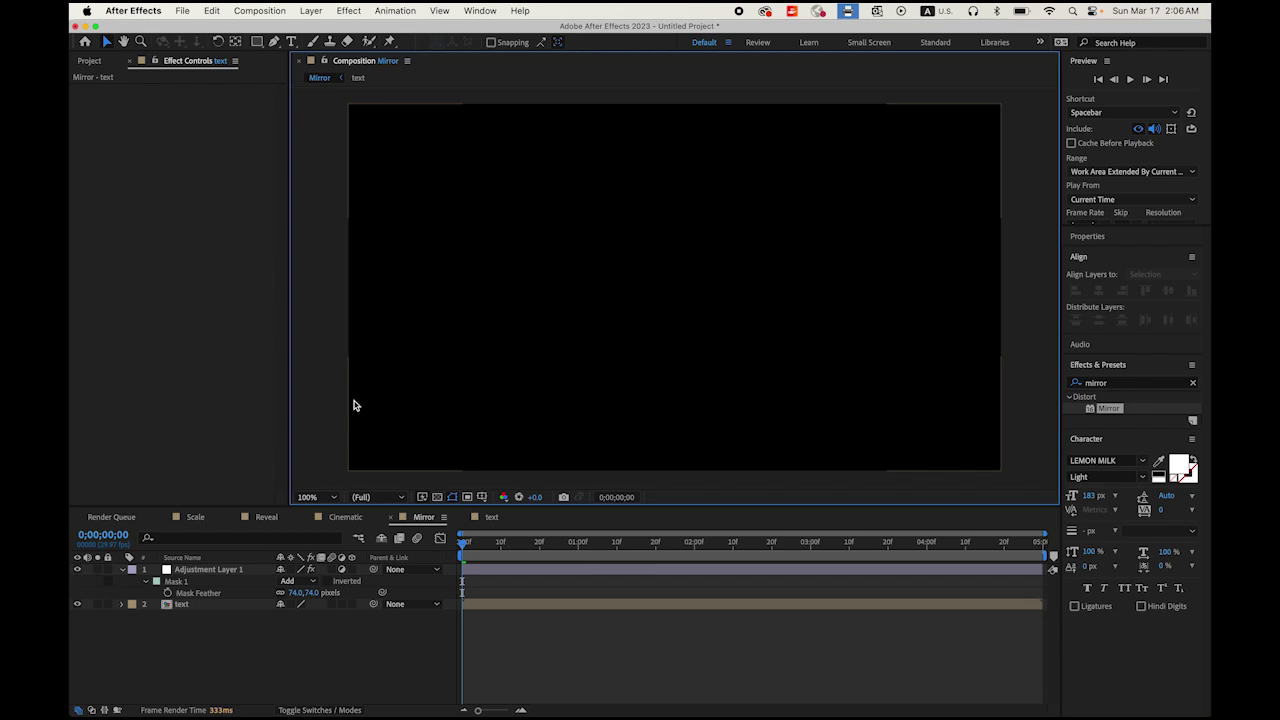
{"action": "key", "text": "space"}
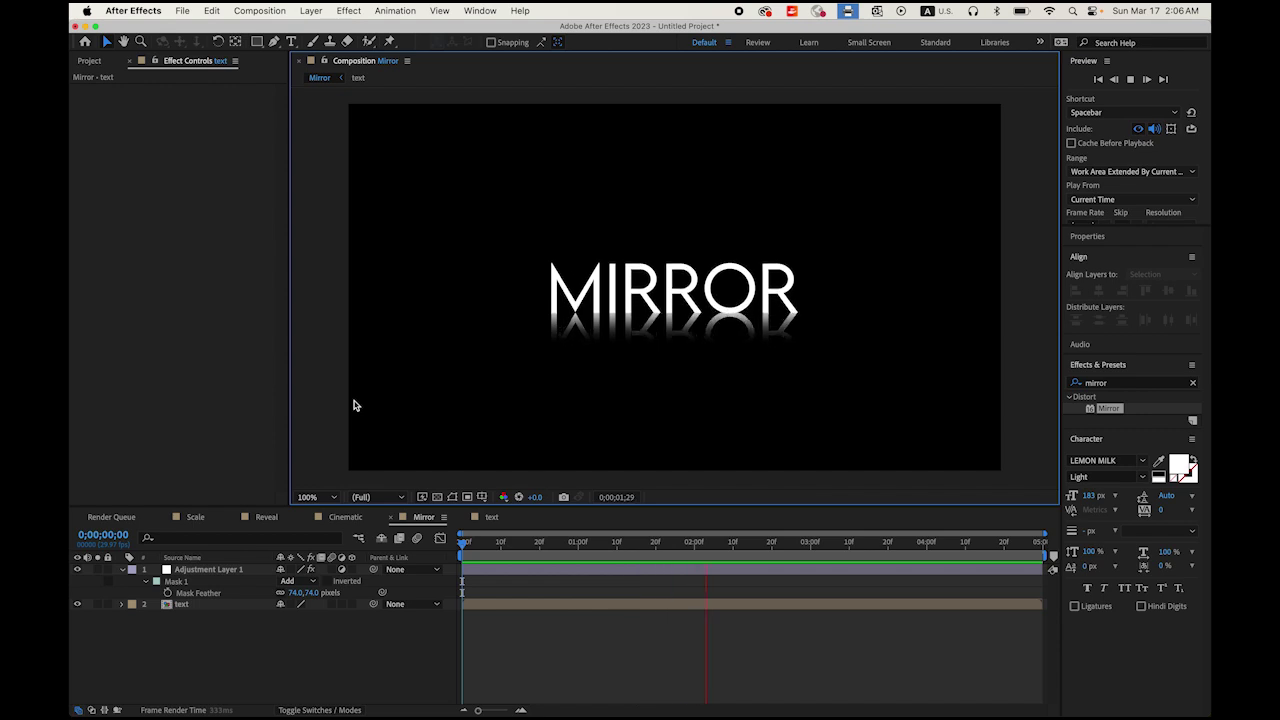
{"action": "left_click", "coordinate": [400, 548]}
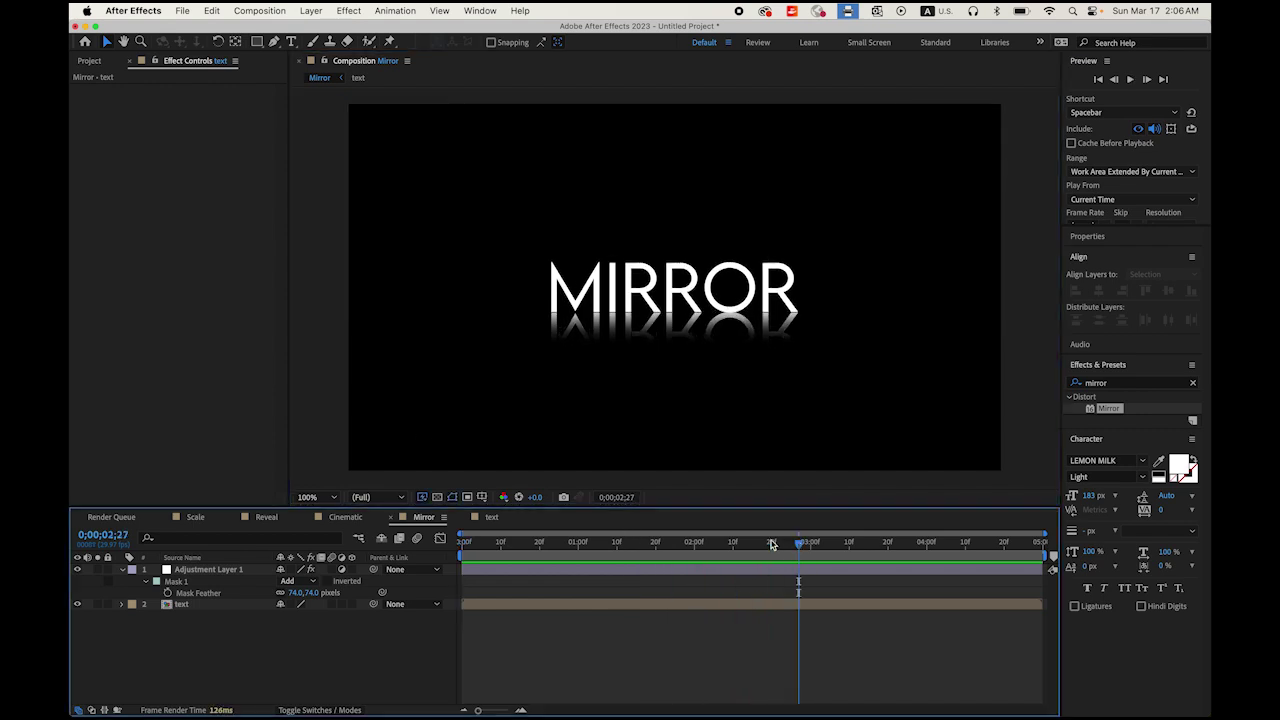
{"action": "key", "text": "space"}
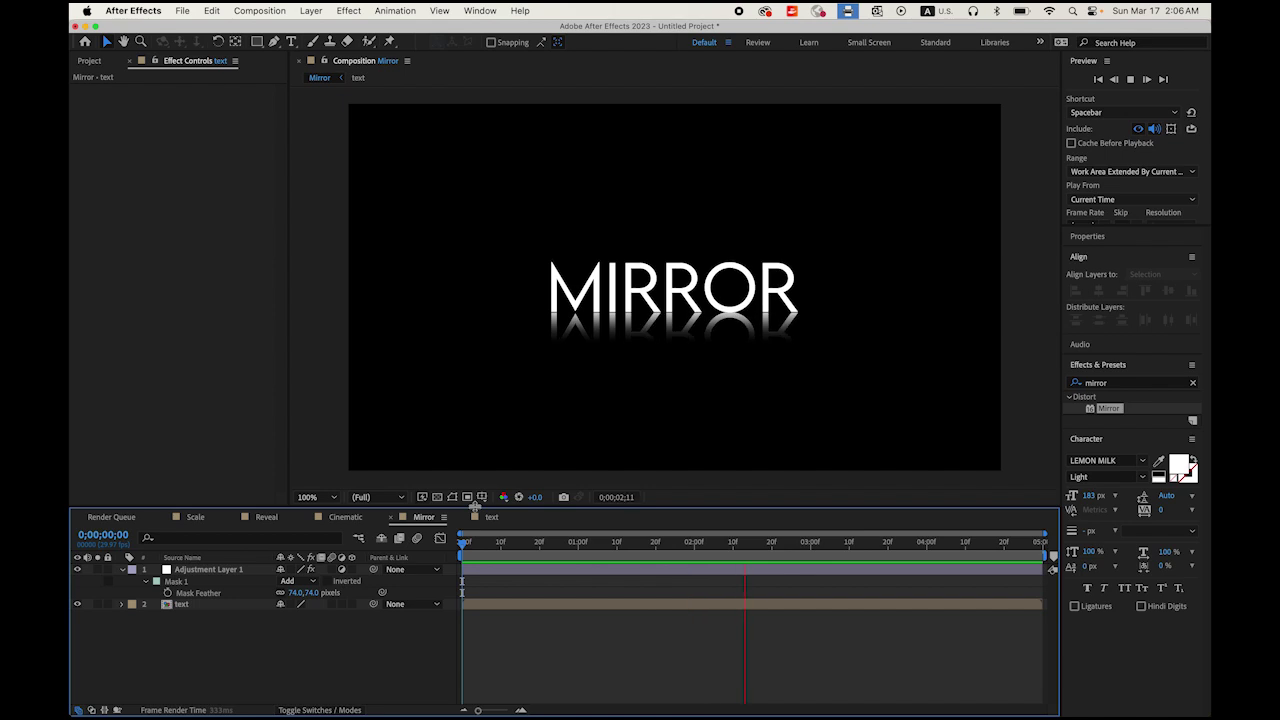
{"action": "key", "text": "space"}
- Examine the reflection seam at 0;00;01;16 and set the Mirror effect's Reflection Center Y value to 620
{"action": "left_click_drag", "start_coordinate": [764, 545], "coordinate": [640, 553]}
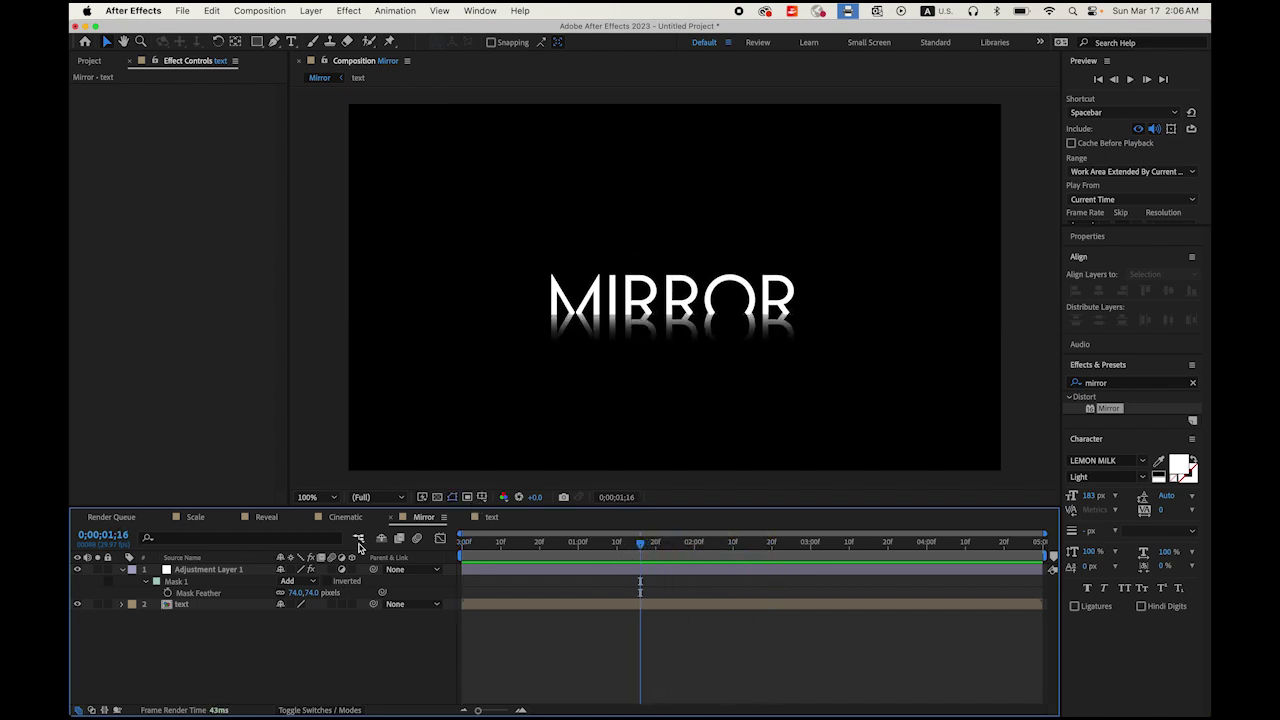
{"action": "key", "text": "period"}
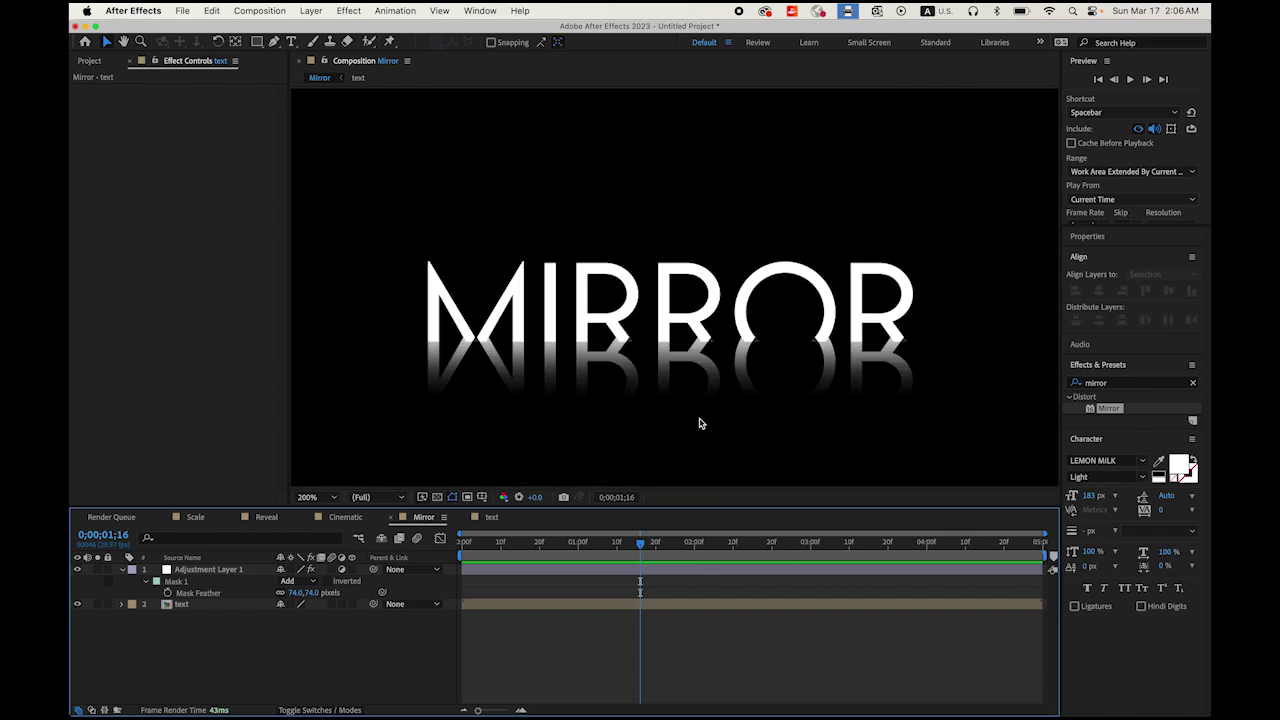
{"action": "key", "text": "period"}
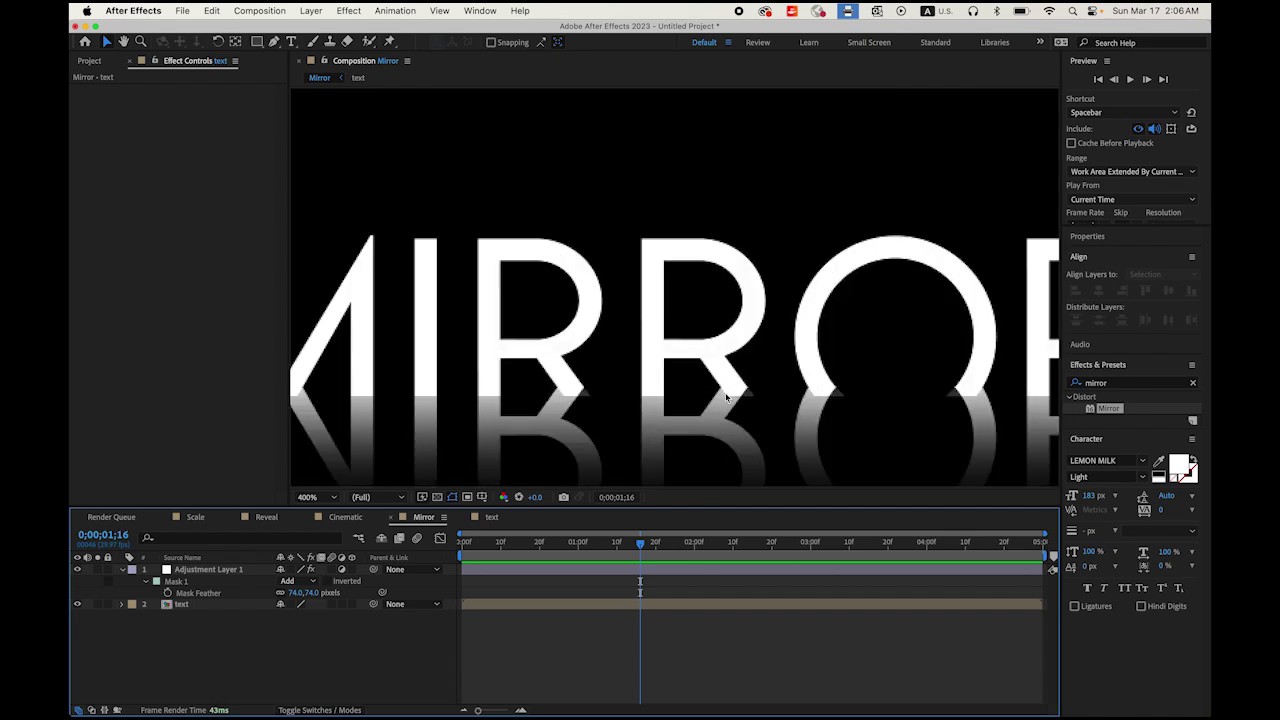
{"action": "left_click", "coordinate": [220, 573]}
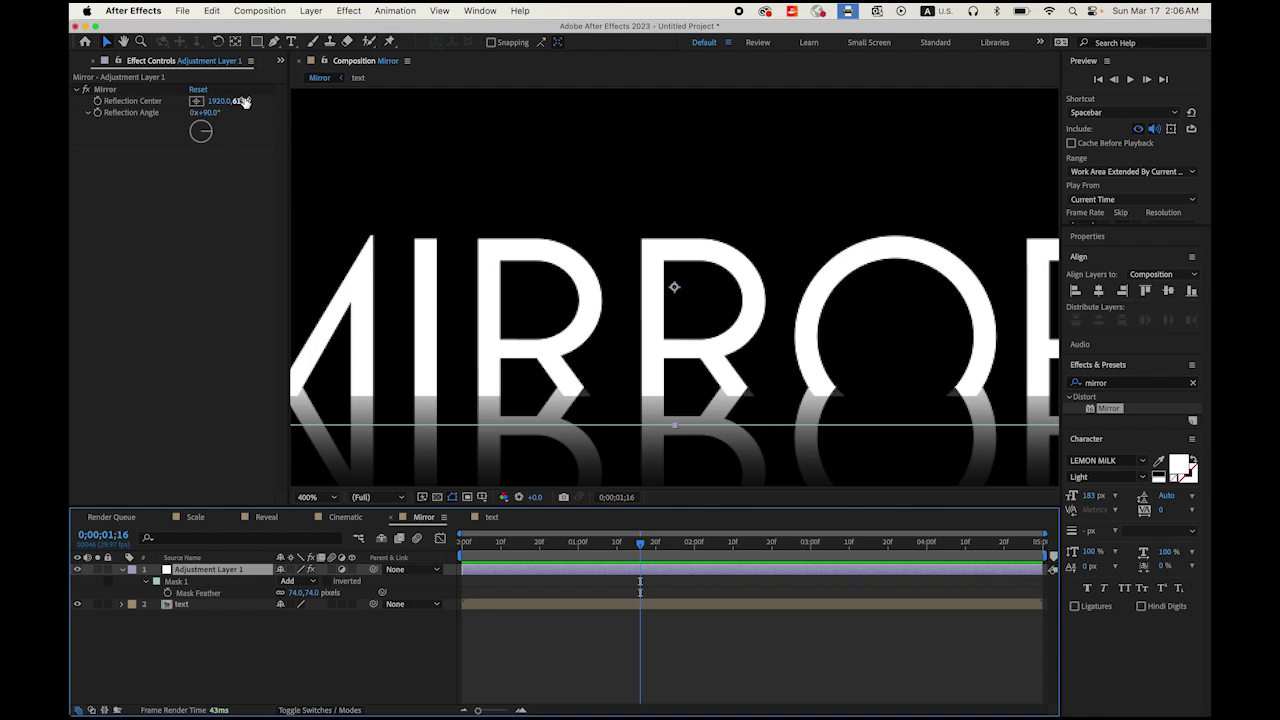
{"action": "left_click_drag", "start_coordinate": [242, 106], "coordinate": [242, 104]}
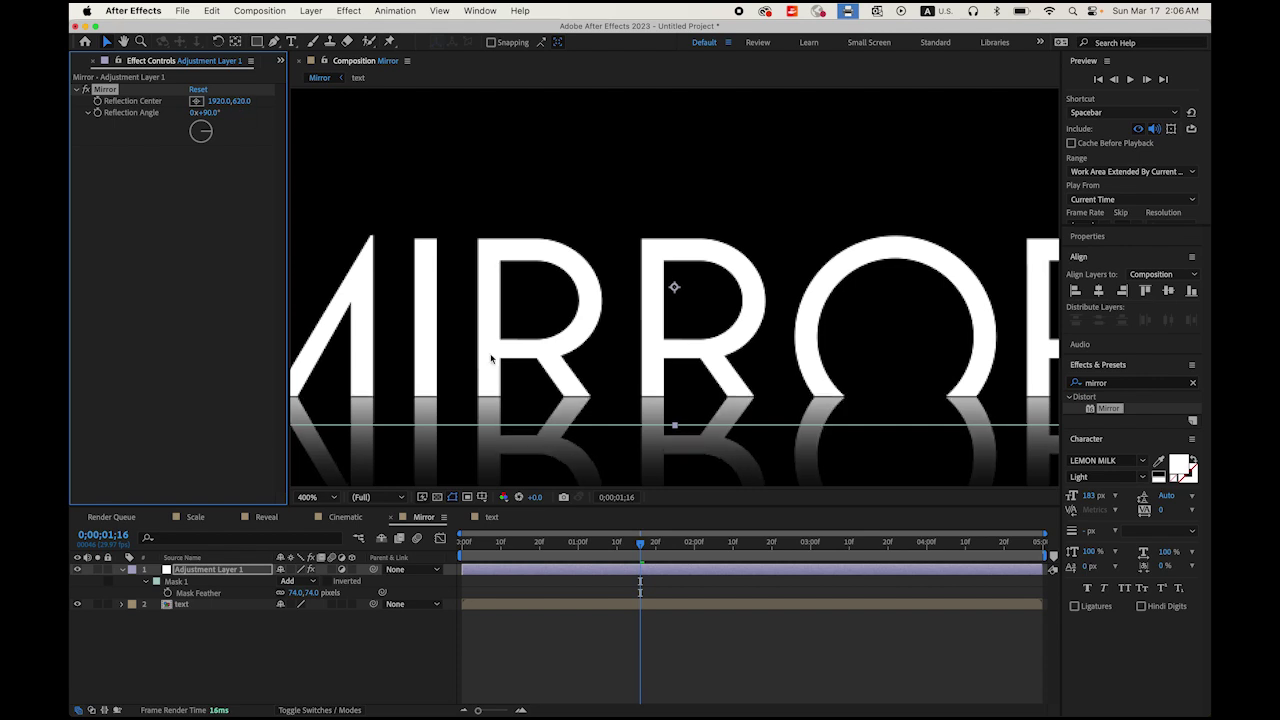
{"action": "key", "text": "slash"}
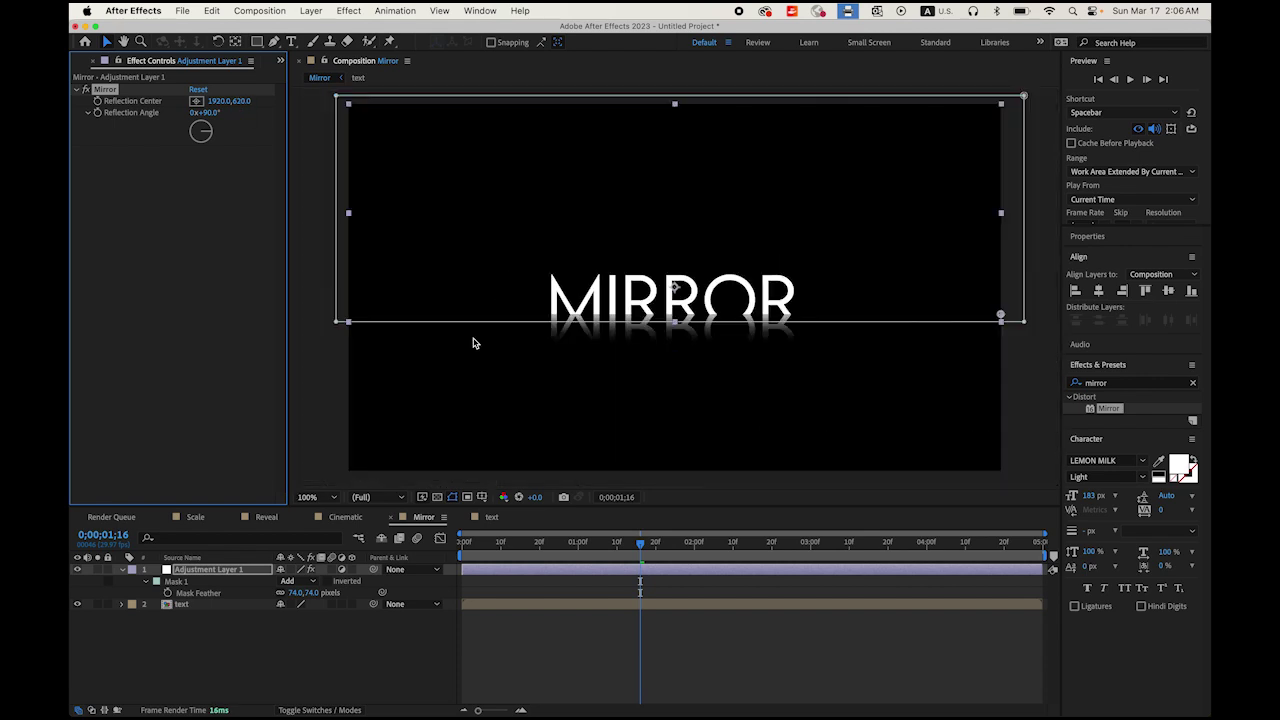
- Replay the Mirror composition from the start to check the reveal with the adjusted reflection center
{"action": "left_click", "coordinate": [309, 164]}
{"action": "left_click_drag", "start_coordinate": [639, 546], "coordinate": [462, 546]}
{"action": "key", "text": "space"}
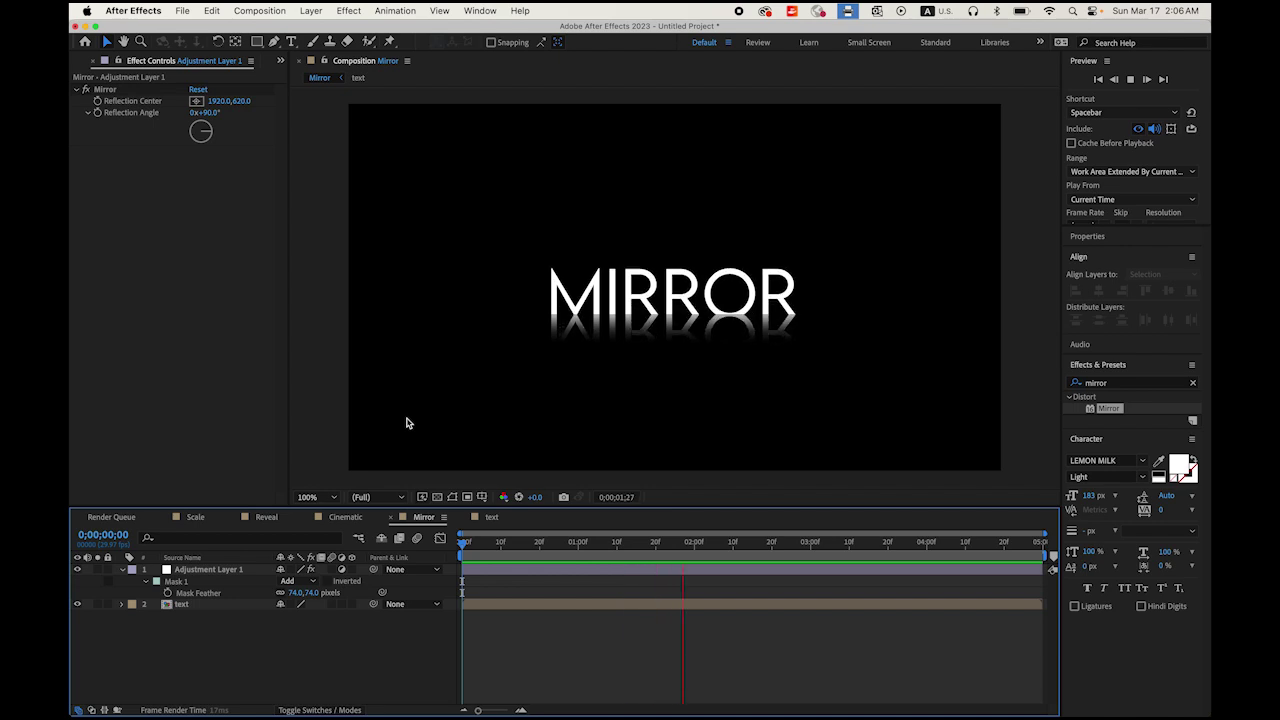
{"action": "key", "text": "space"}
{"action": "left_click_drag", "start_coordinate": [766, 548], "coordinate": [464, 546]}
{"action": "key", "text": "space"}
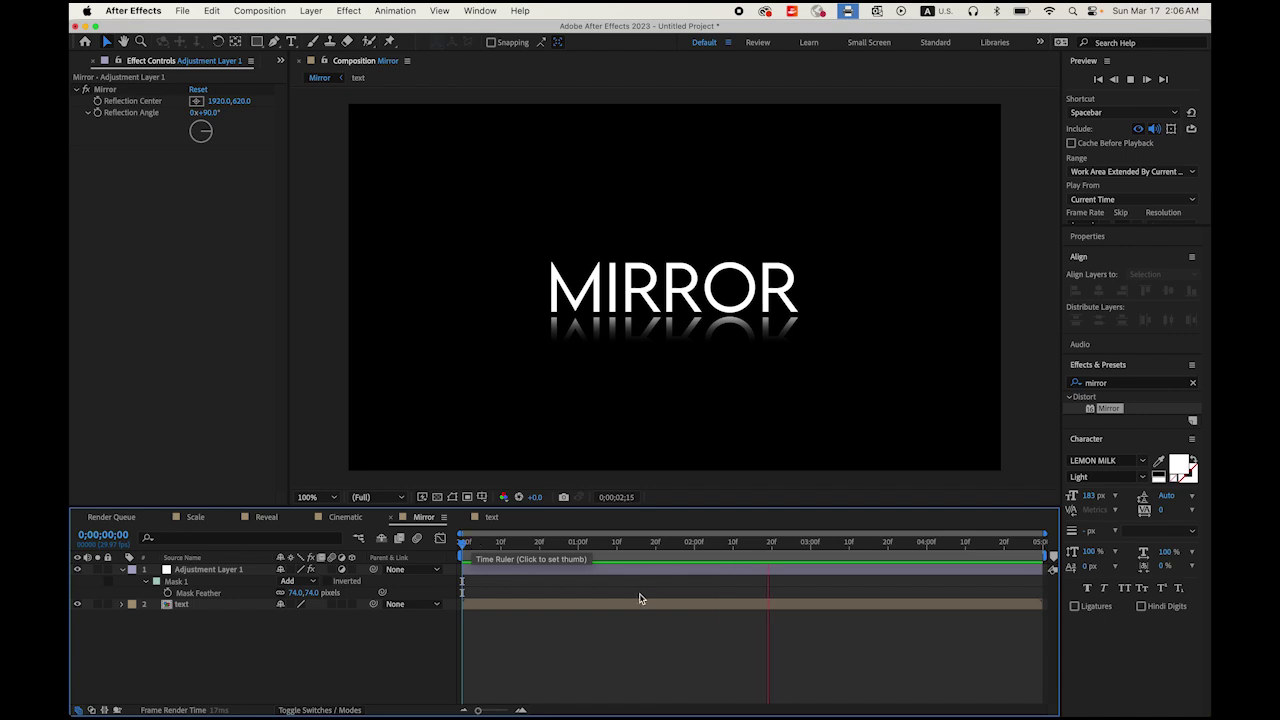
{"action": "key", "text": "space"}
{"action": "left_click_drag", "start_coordinate": [771, 548], "coordinate": [464, 548]}
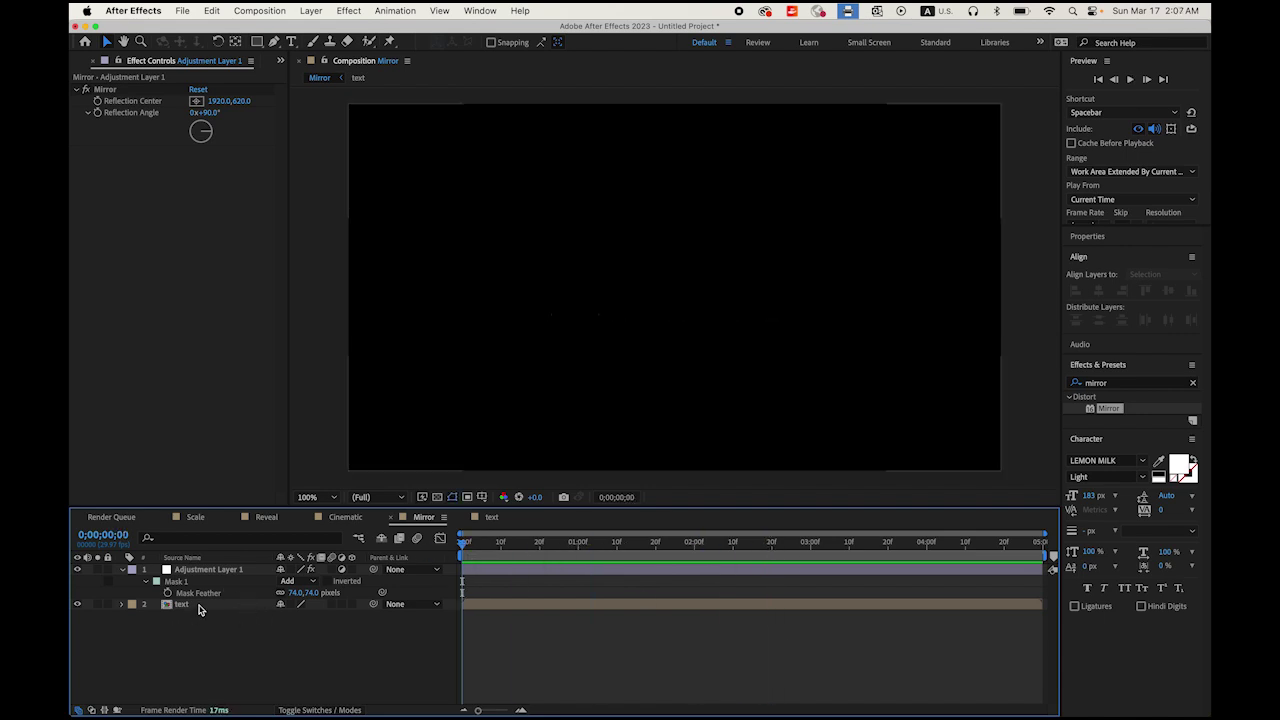
- Apply Easy Ease to both Position keyframes of the text animator in the nested text composition
{"action": "double_click", "coordinate": [203, 607]}
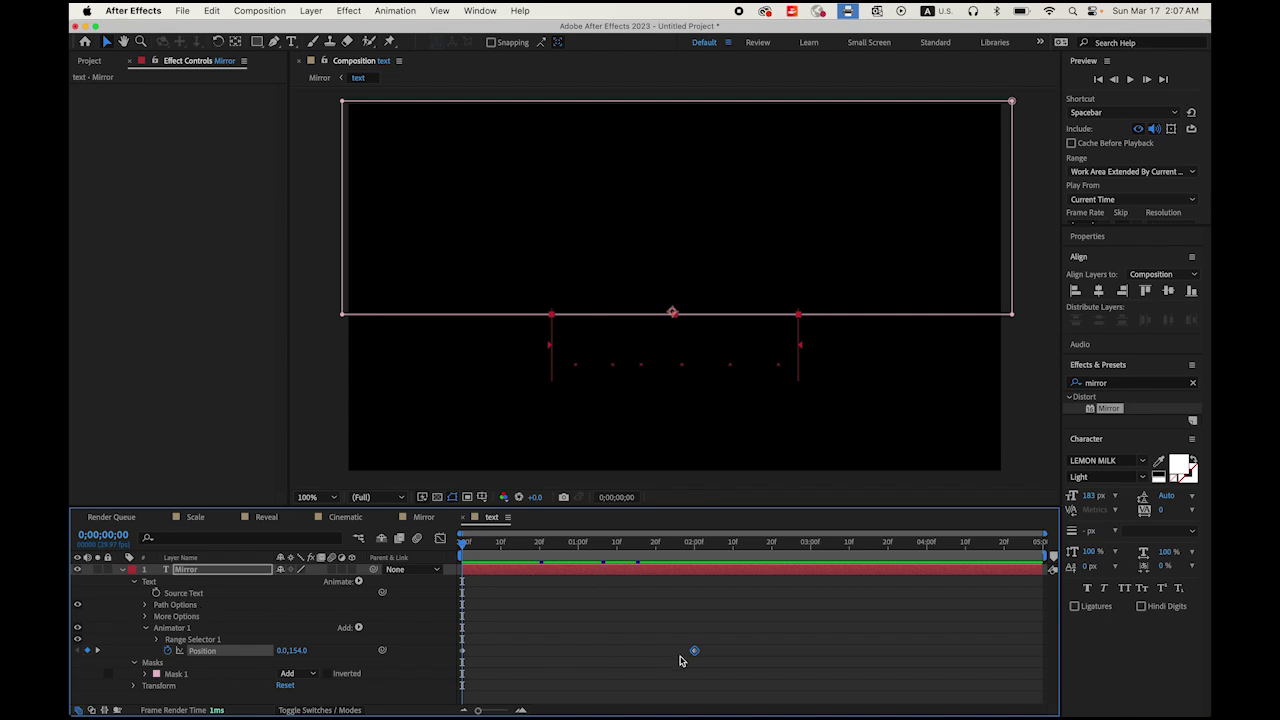
{"action": "left_click_drag", "start_coordinate": [752, 636], "coordinate": [460, 683]}
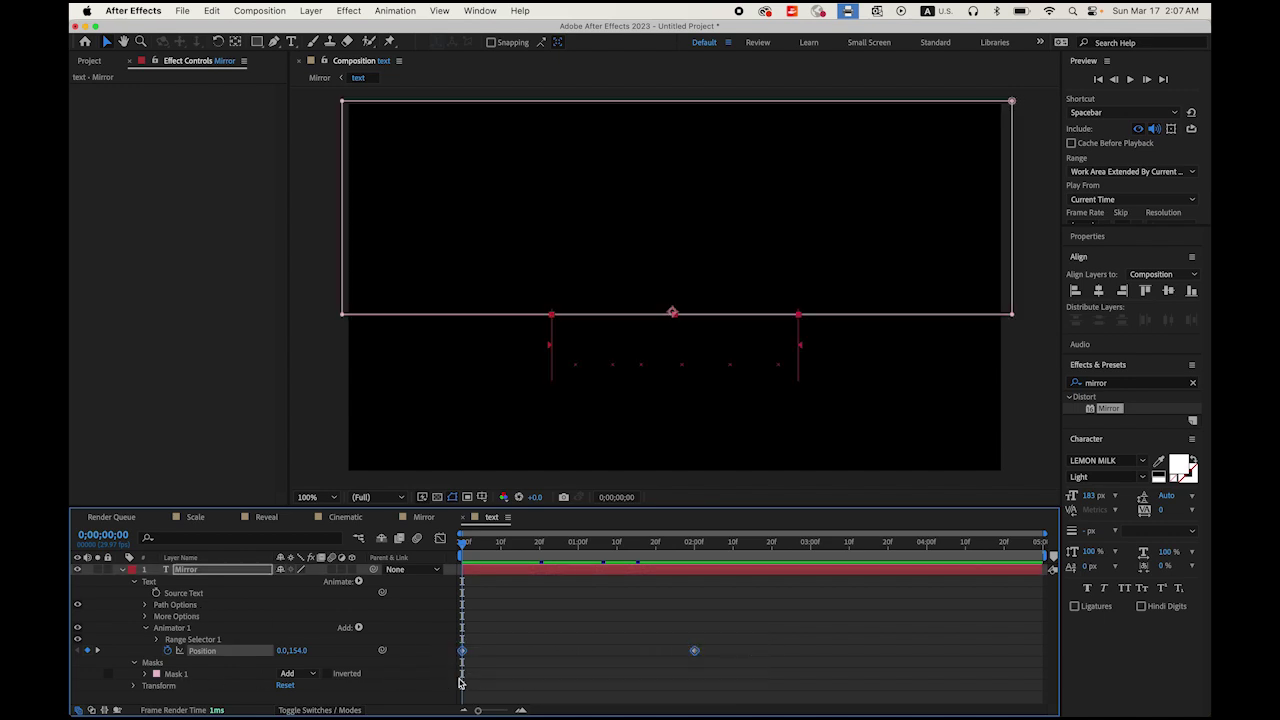
{"action": "right_click", "coordinate": [694, 654]}
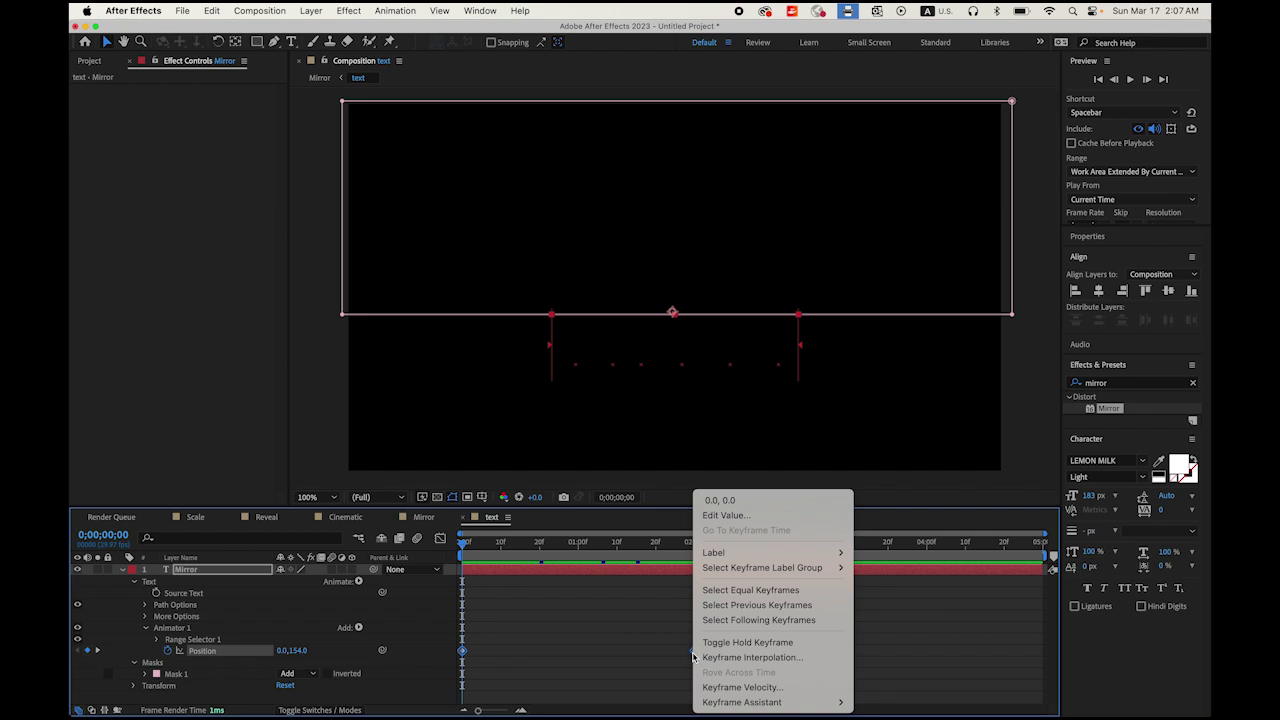
{"action": "mouse_move", "coordinate": [740, 705]}
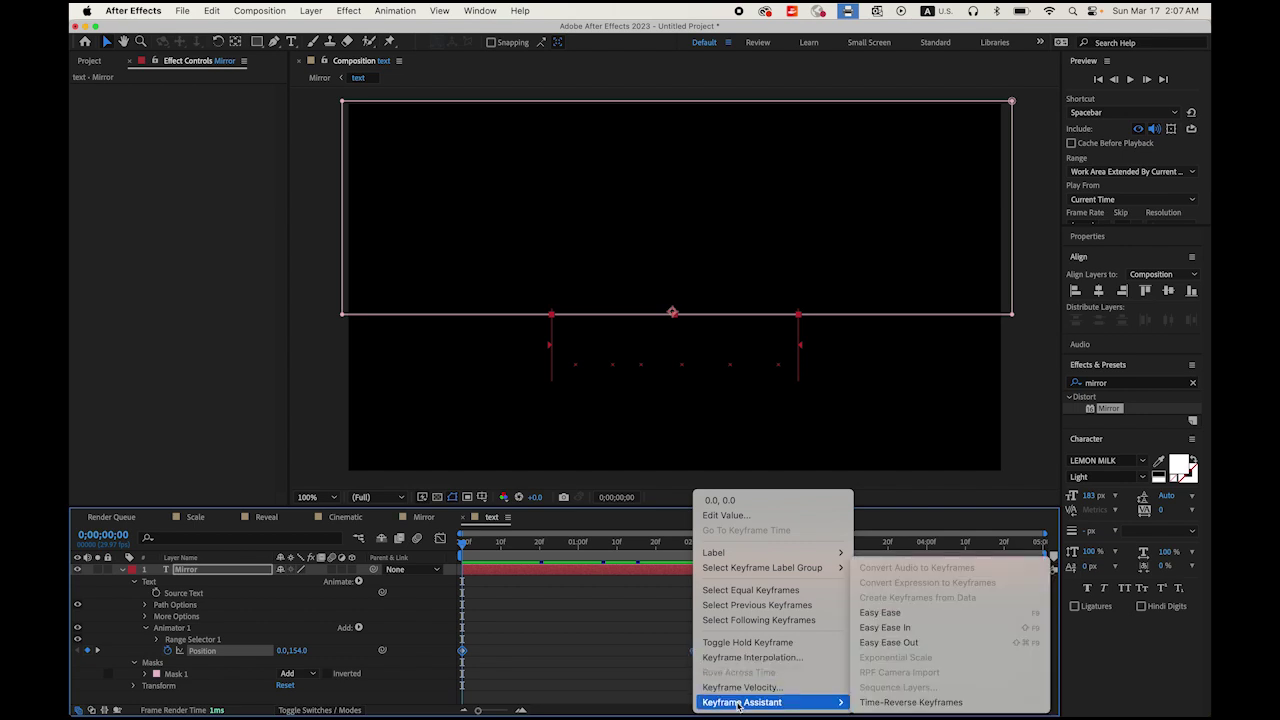
{"action": "left_click", "coordinate": [921, 621]}
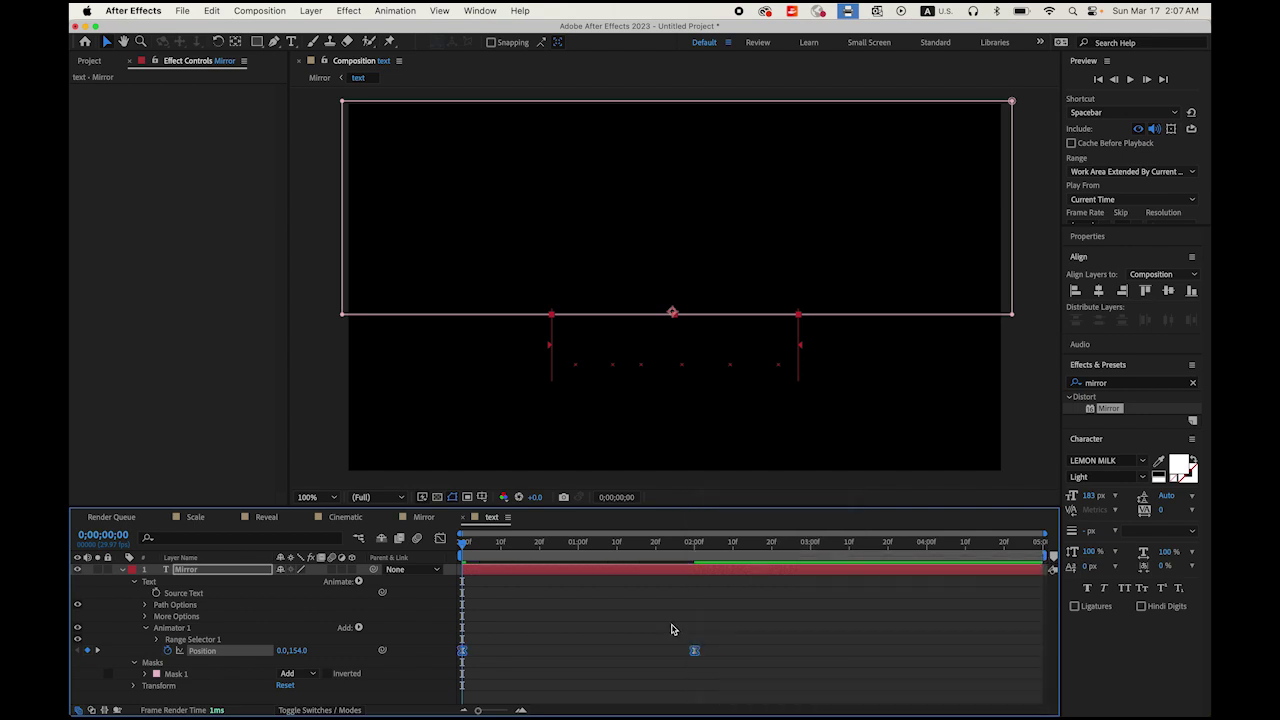
- Return to the Mirror composition, preview the eased text rise with its reflection twice, and rewind to the first frame
{"action": "left_click", "coordinate": [316, 78]}
{"action": "key", "text": "space"}
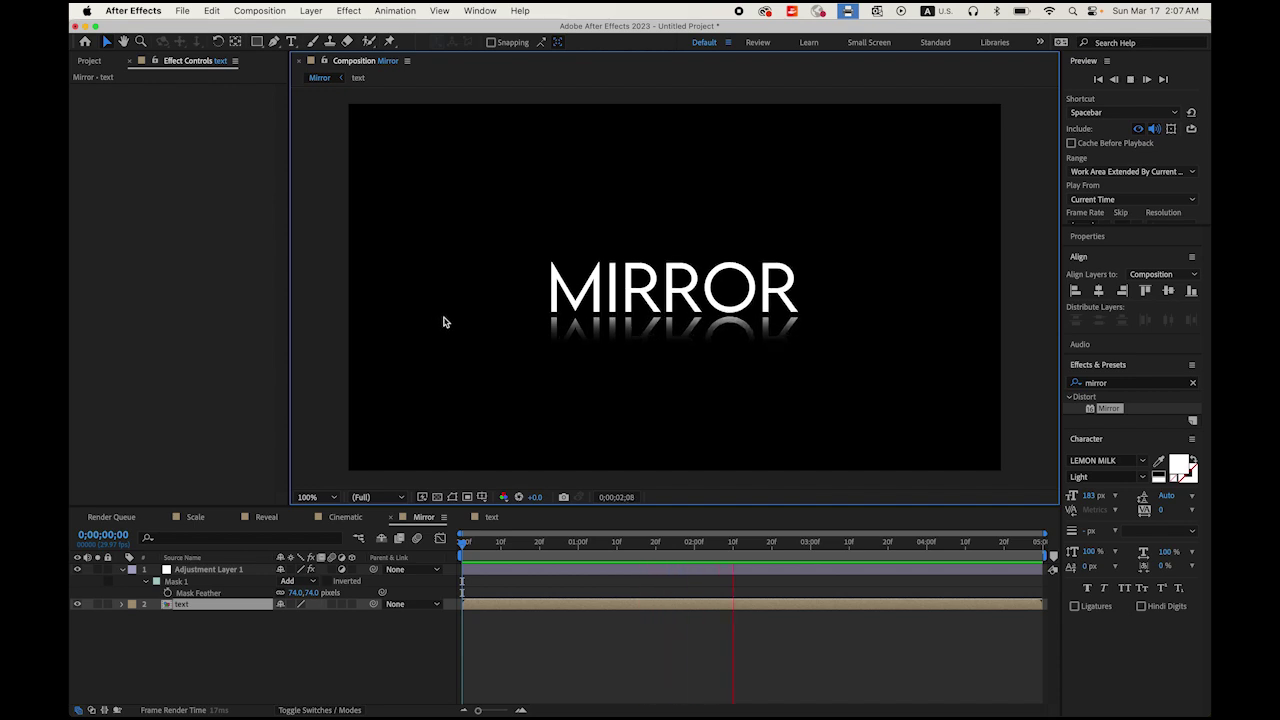
{"action": "left_click", "coordinate": [748, 542]}
{"action": "key", "text": "Home"}
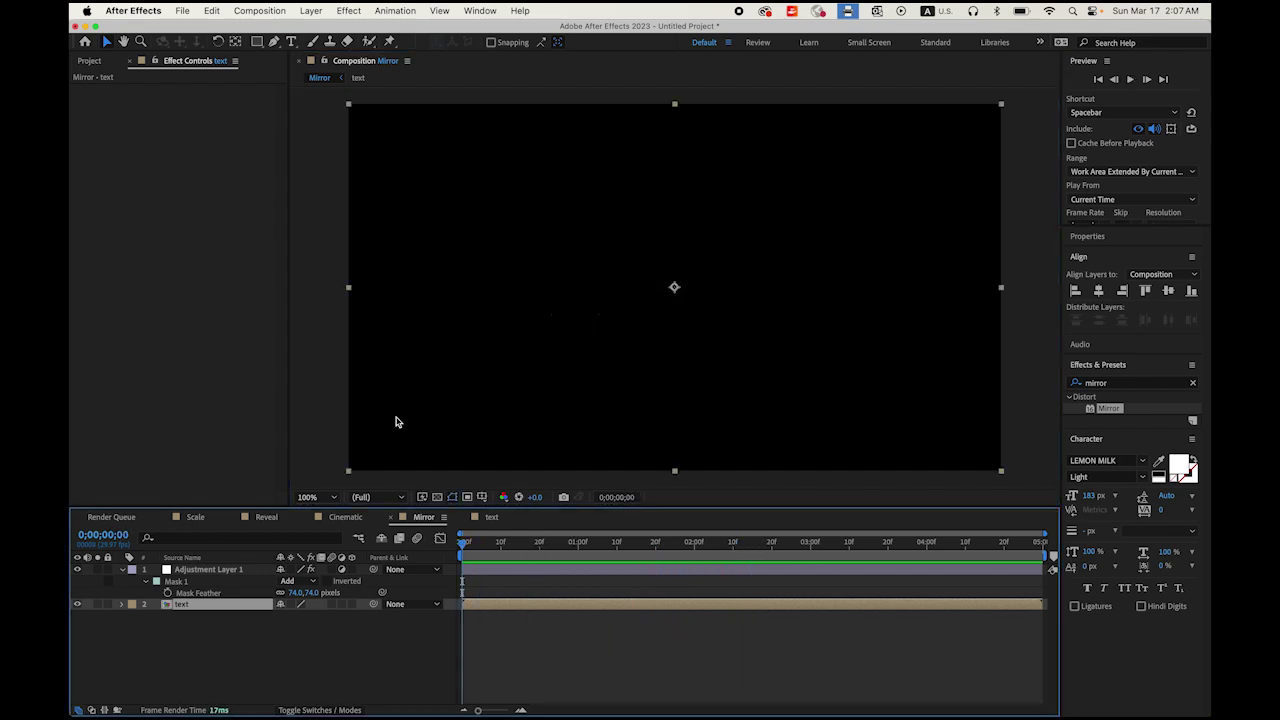
{"action": "key", "text": "space"}
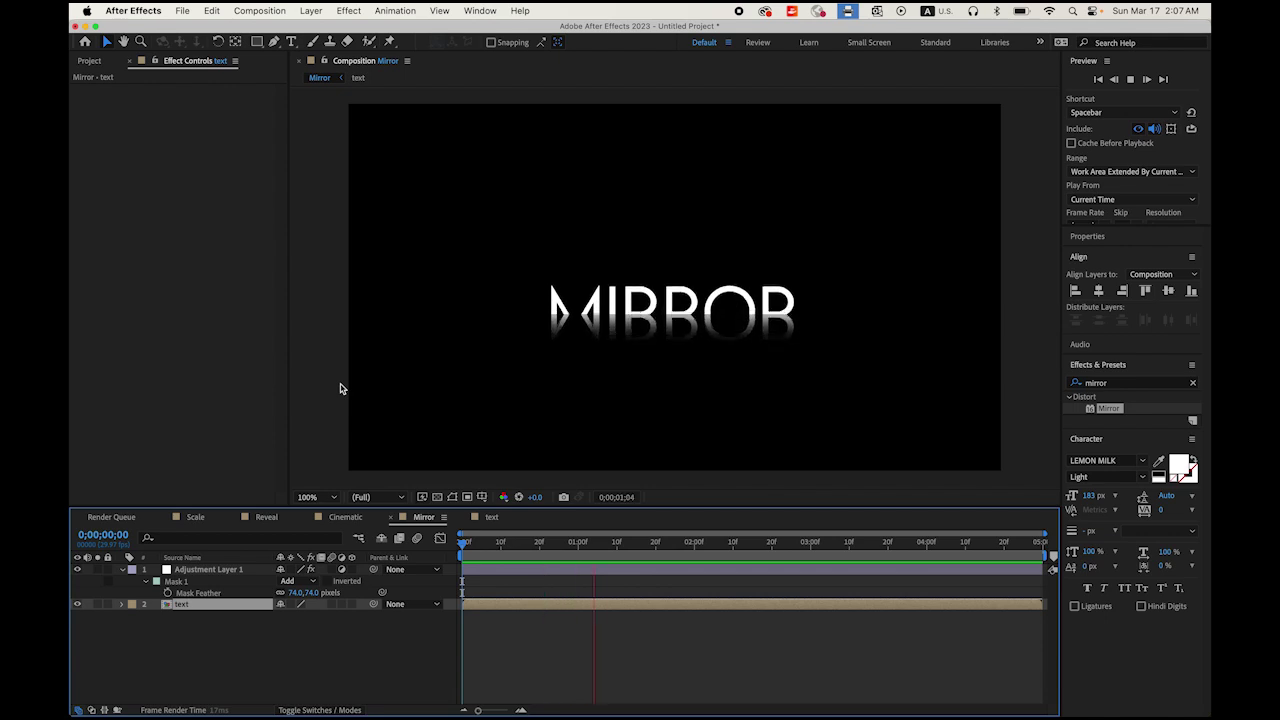
{"action": "key", "text": "space"}
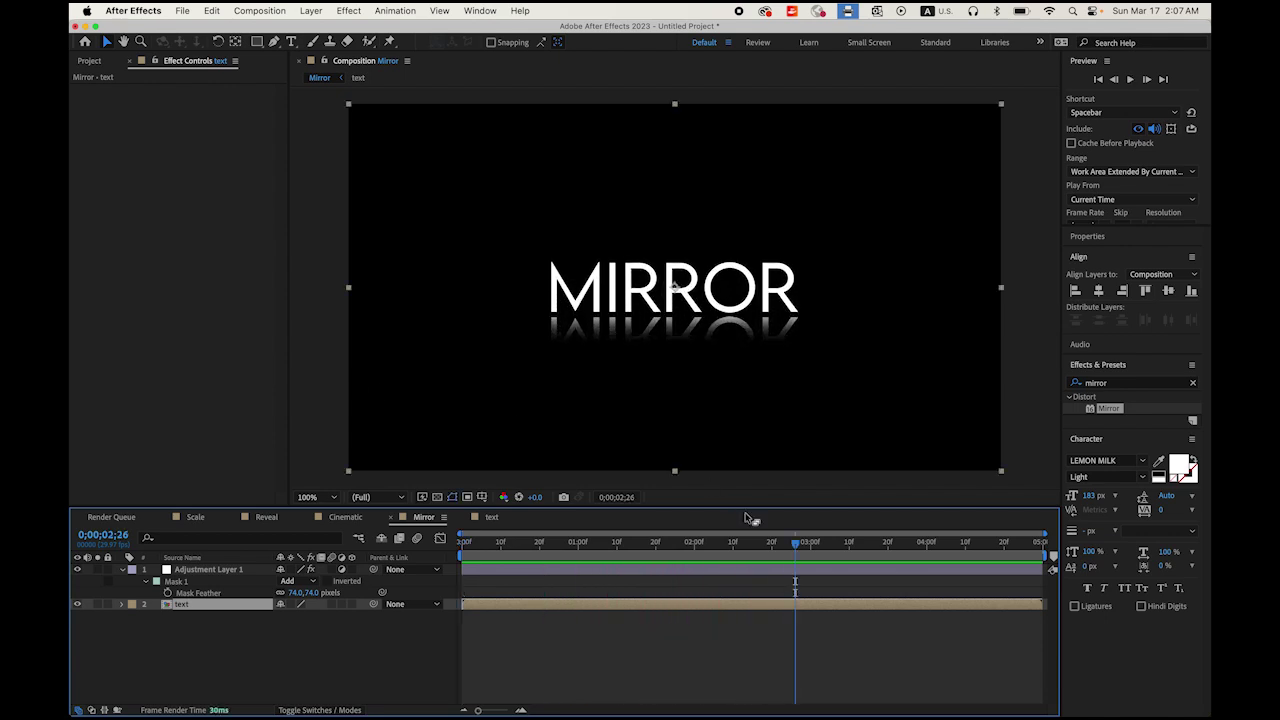
{"action": "left_click_drag", "start_coordinate": [796, 545], "coordinate": [655, 543]}
{"action": "left_click_drag", "start_coordinate": [455, 551], "coordinate": [460, 548]}
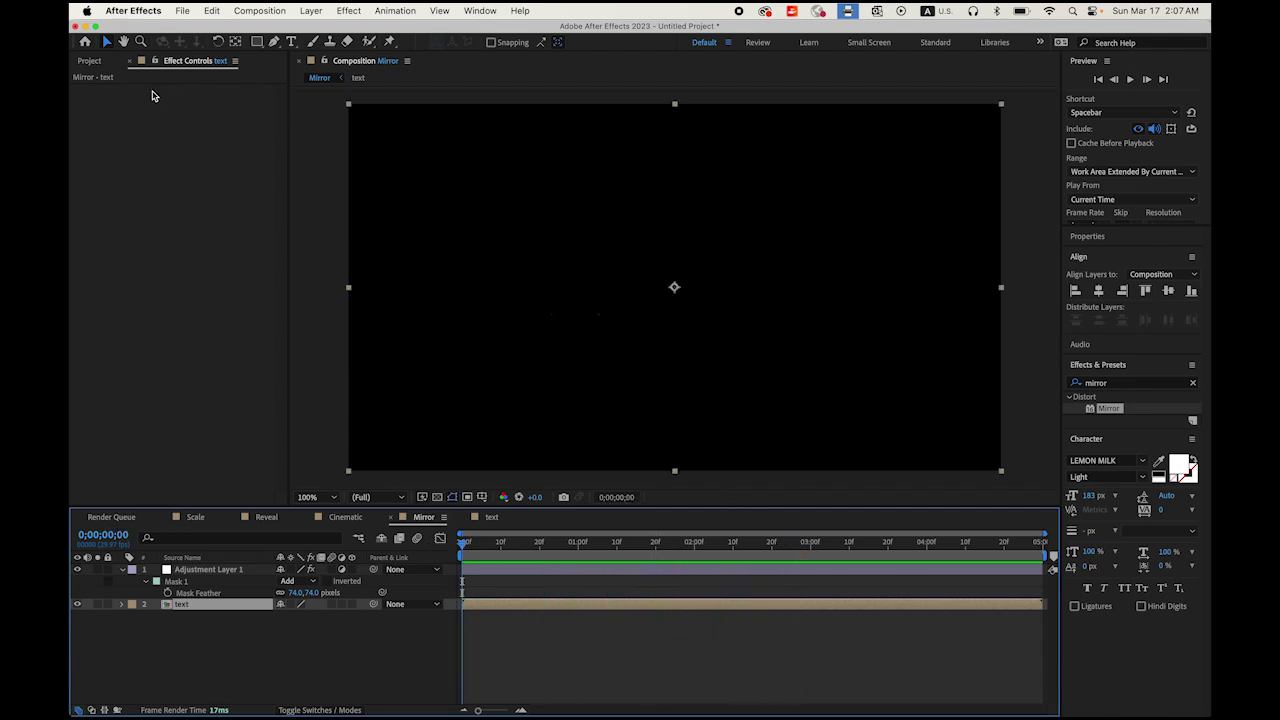
- Open the Scale composition from the project items and preview its per-character scale animation
{"action": "left_click", "coordinate": [90, 61]}
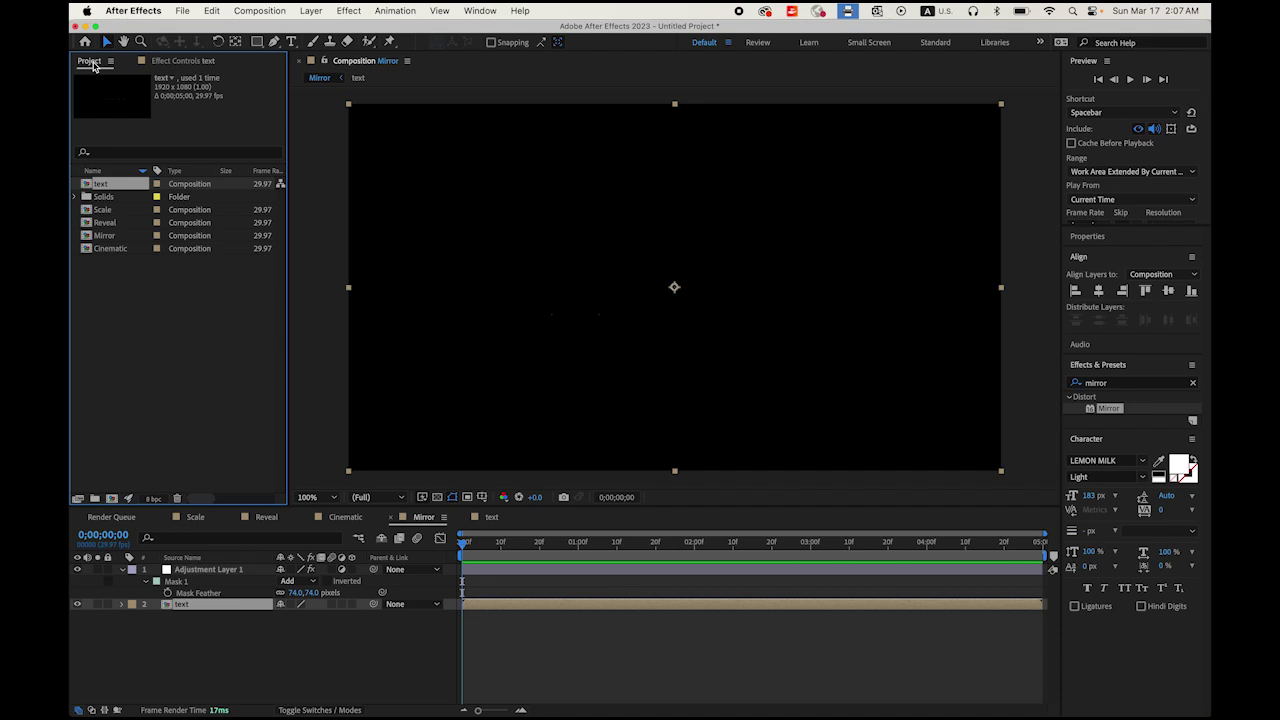
{"action": "double_click", "coordinate": [106, 216]}
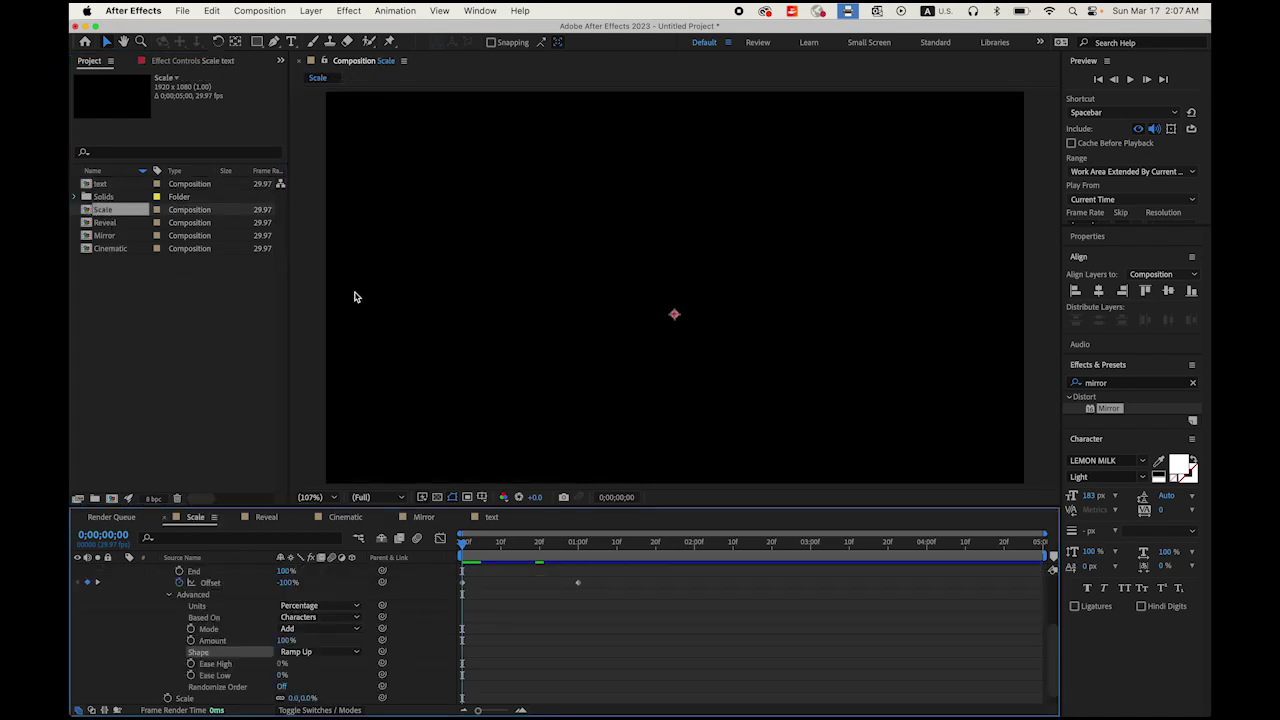
{"action": "key", "text": "space"}
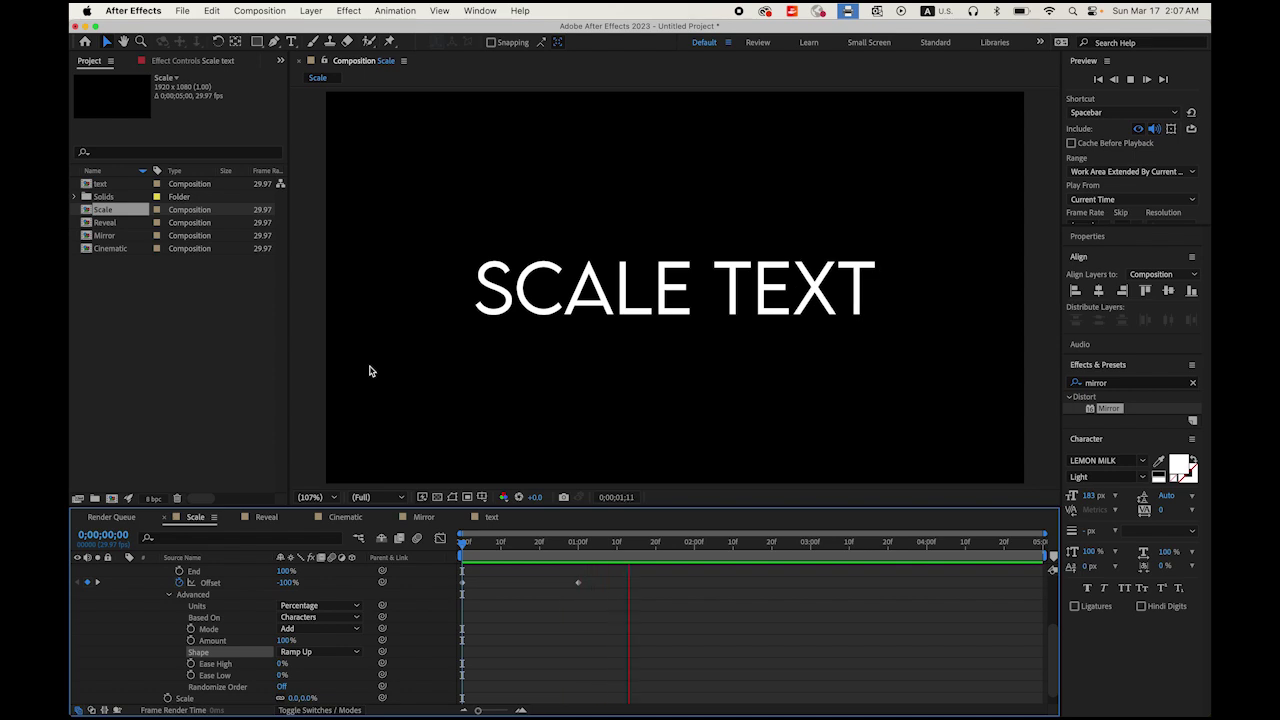
- Open the Reveal composition and preview its tracking and opacity text reveal from the start
{"action": "double_click", "coordinate": [100, 222]}
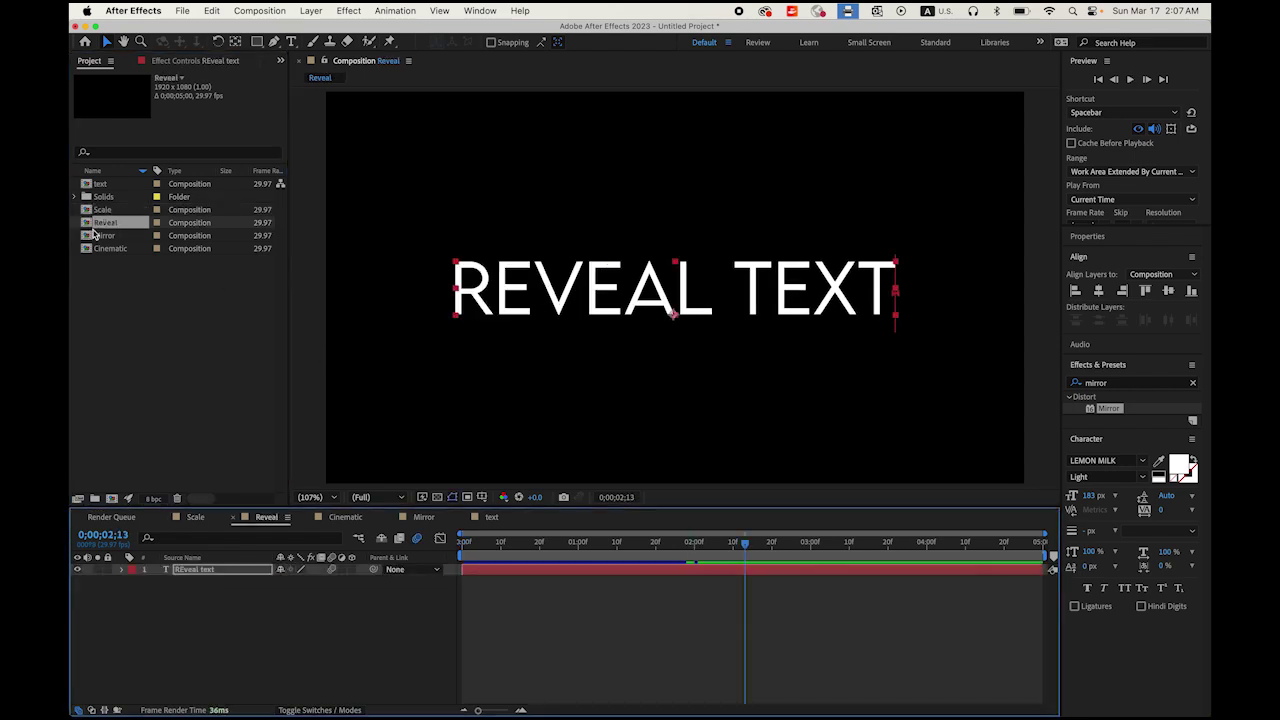
{"action": "key", "text": "space"}
{"action": "key", "text": "space"}
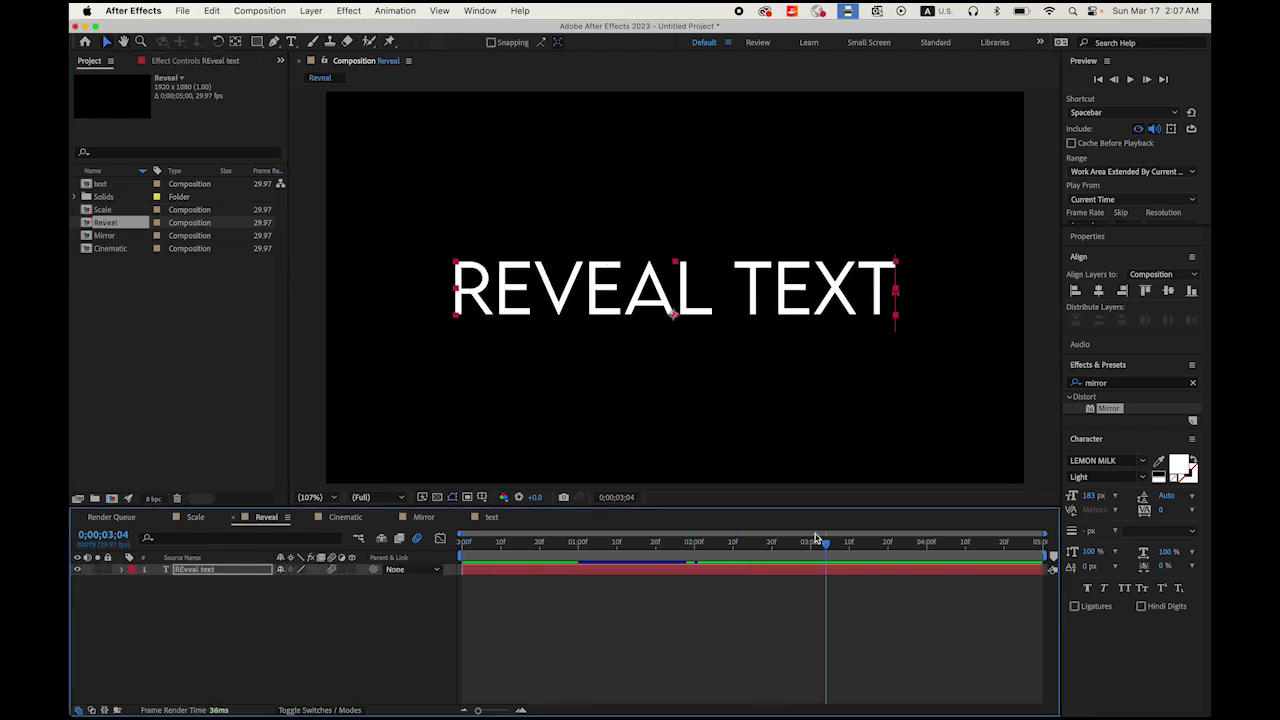
{"action": "key", "text": "space"}
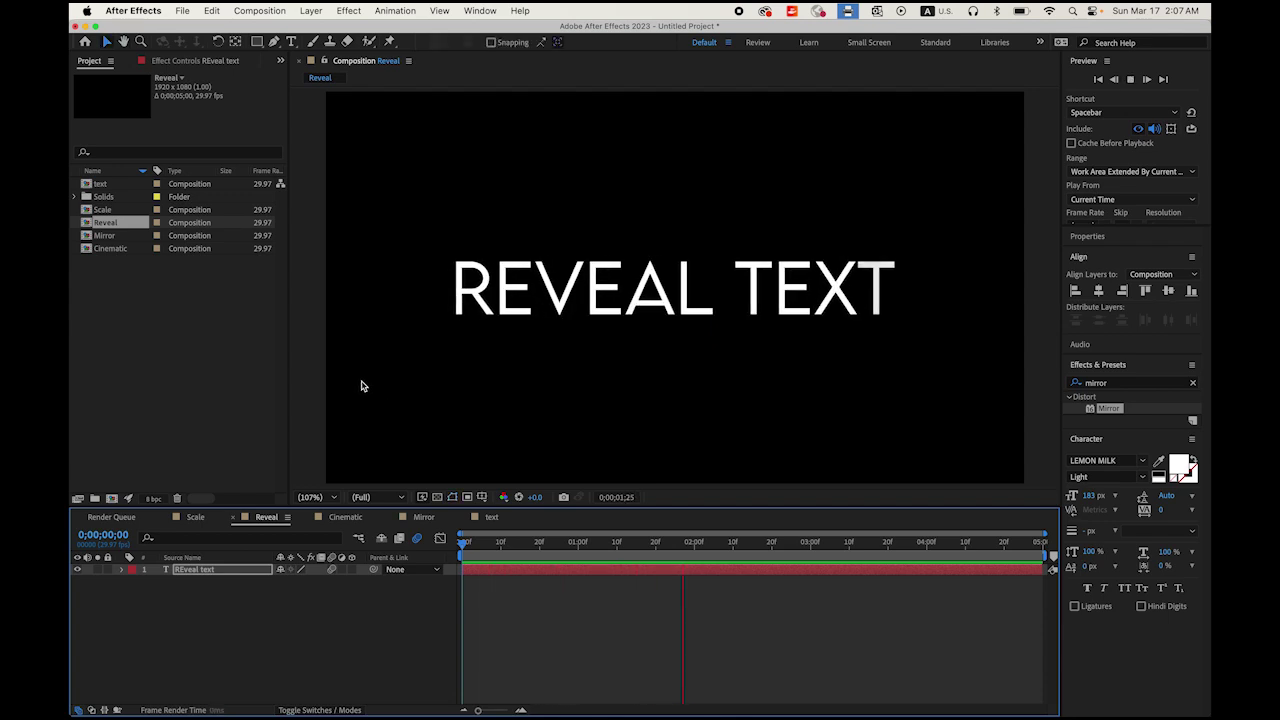
- Open the Cinematic composition, rewind to the first frame and preview its randomized blur text animation
{"action": "double_click", "coordinate": [88, 250]}
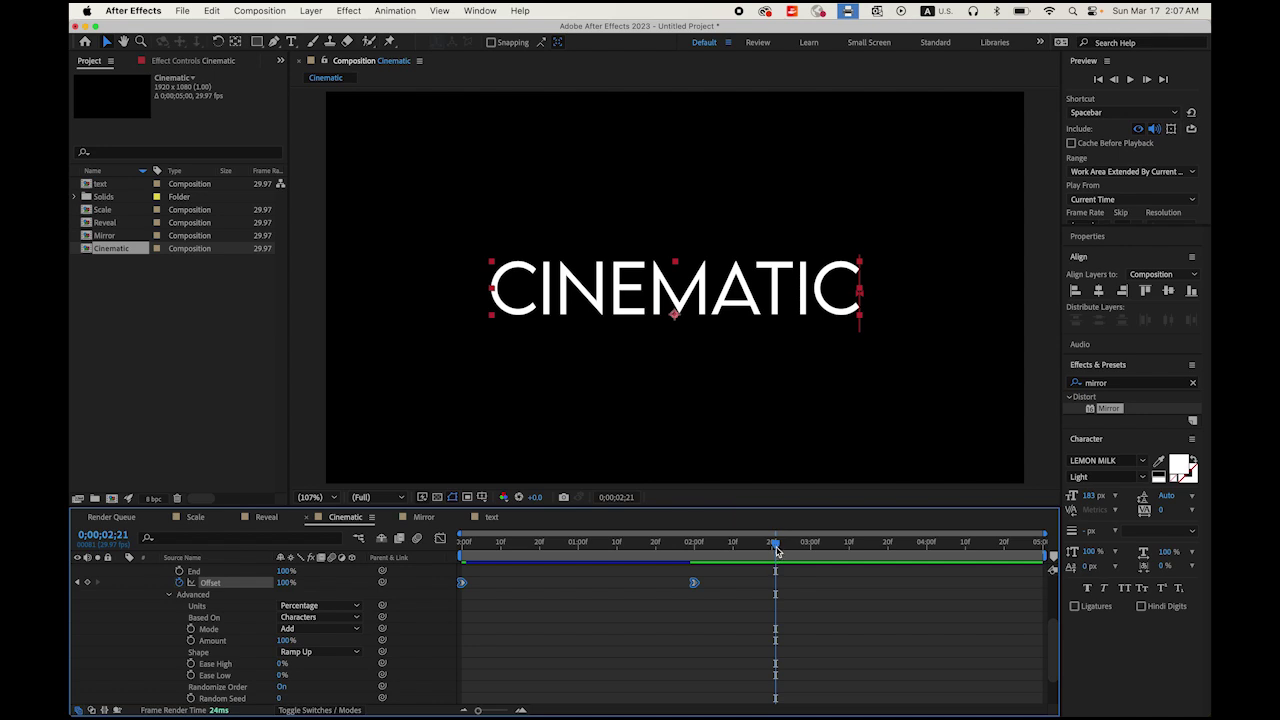
{"action": "left_click_drag", "start_coordinate": [778, 548], "coordinate": [620, 546]}
{"action": "key", "text": "Home"}
{"action": "key", "text": "space"}
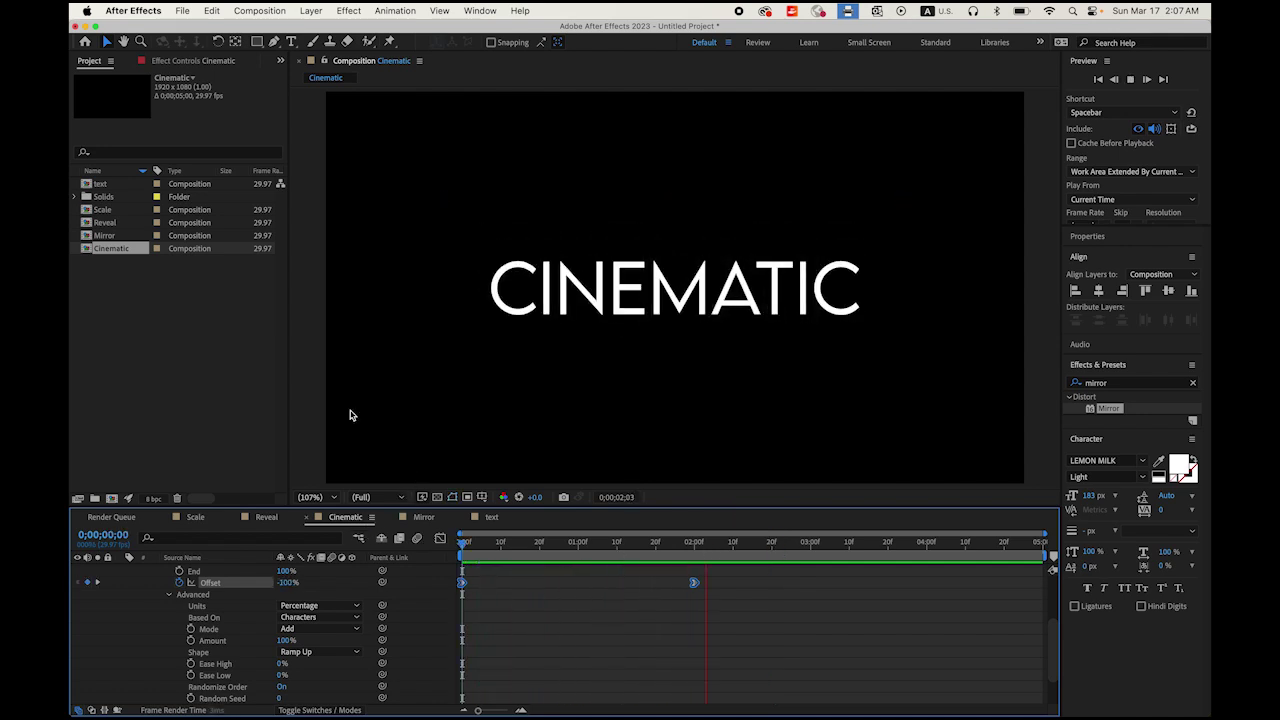
{"action": "key", "text": "space"}
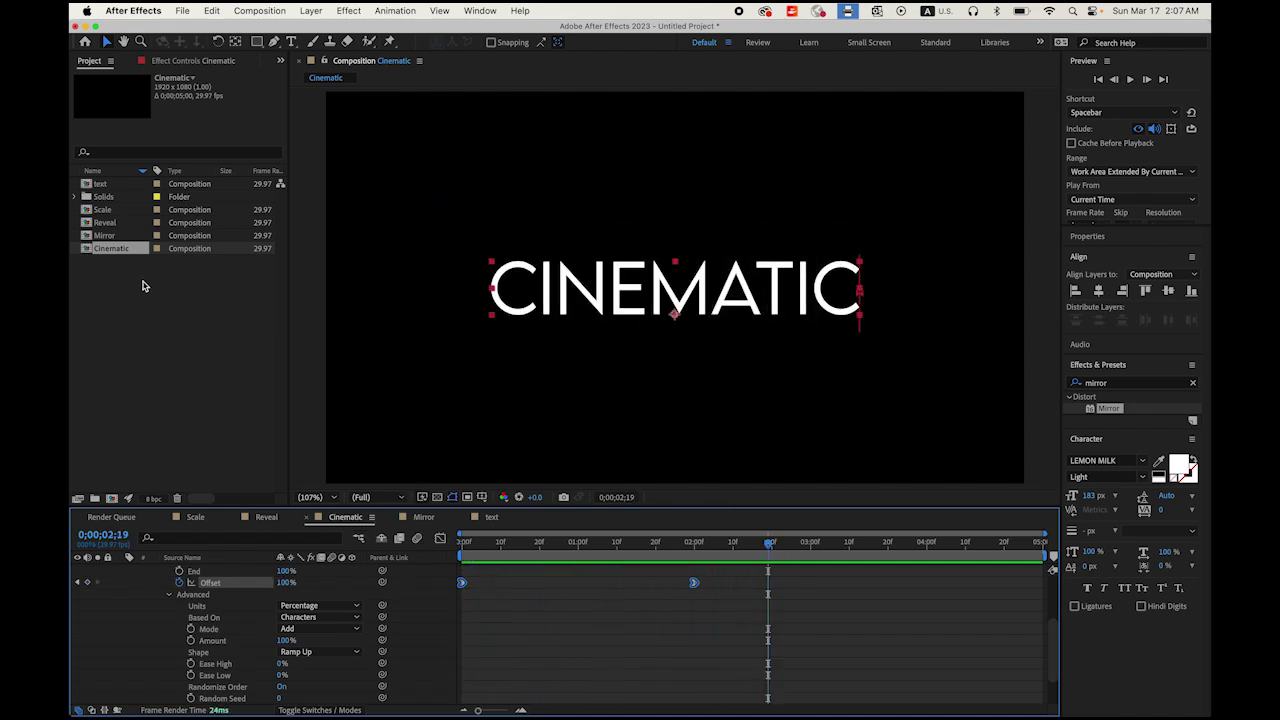
- Reopen the Mirror composition from the project items and play its reflected text reveal as a final check
{"action": "left_click", "coordinate": [87, 240]}
{"action": "double_click", "coordinate": [87, 240]}
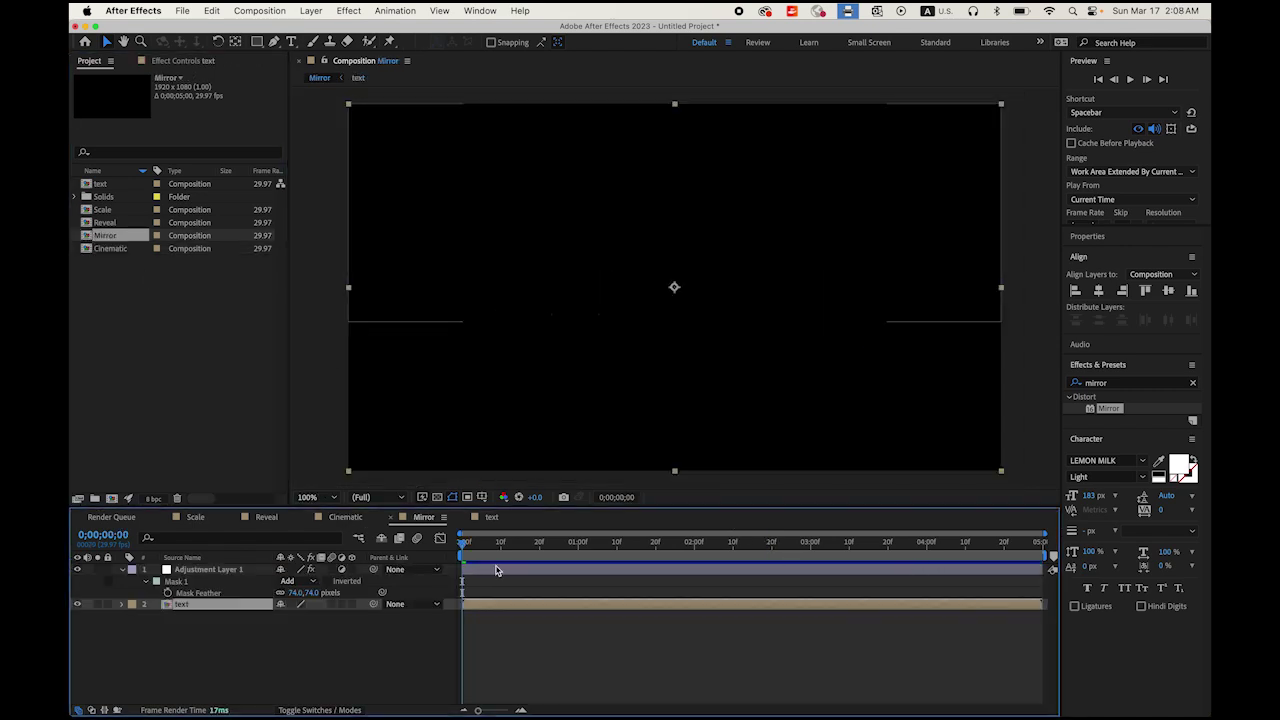
{"action": "key", "text": "space"}
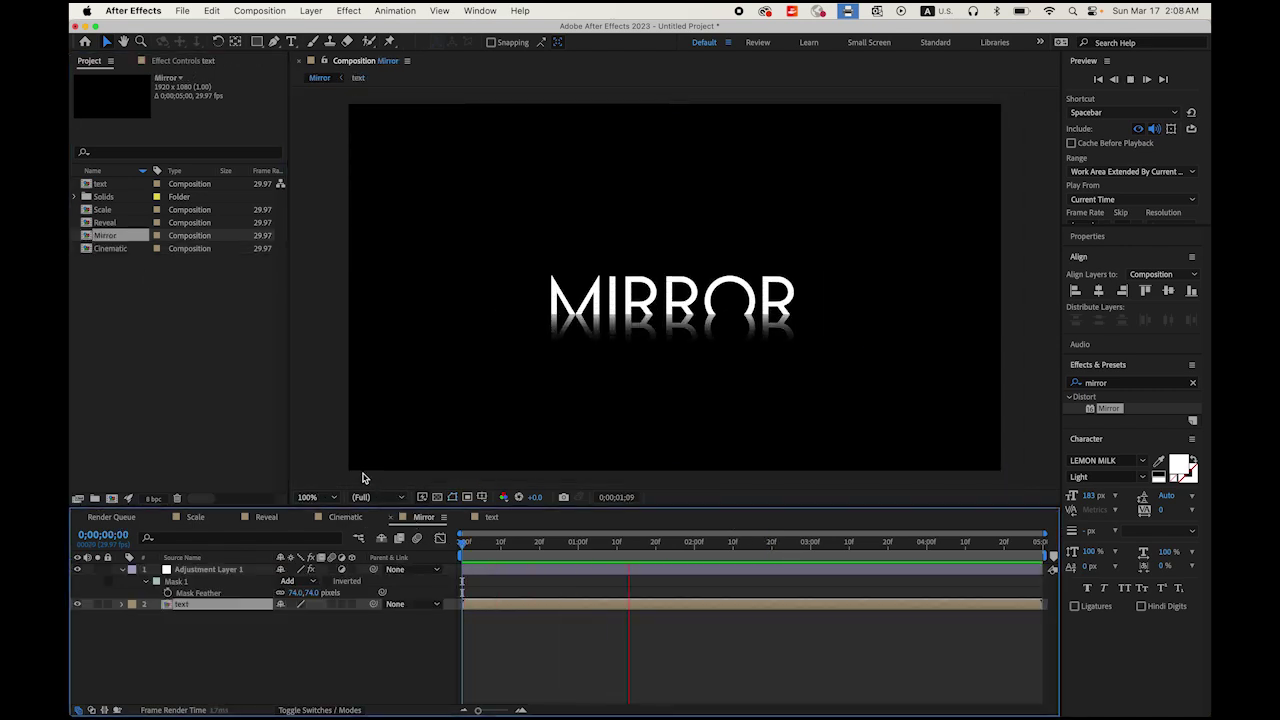
{"action": "key", "text": "space"}
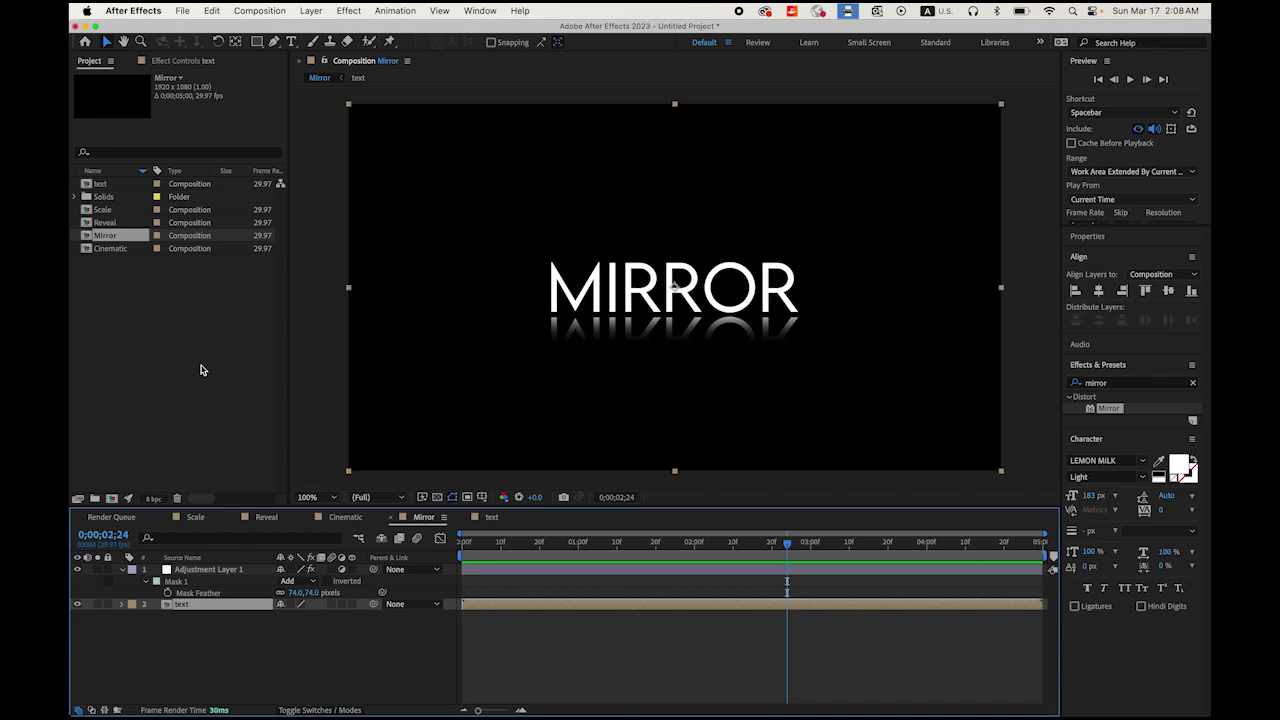